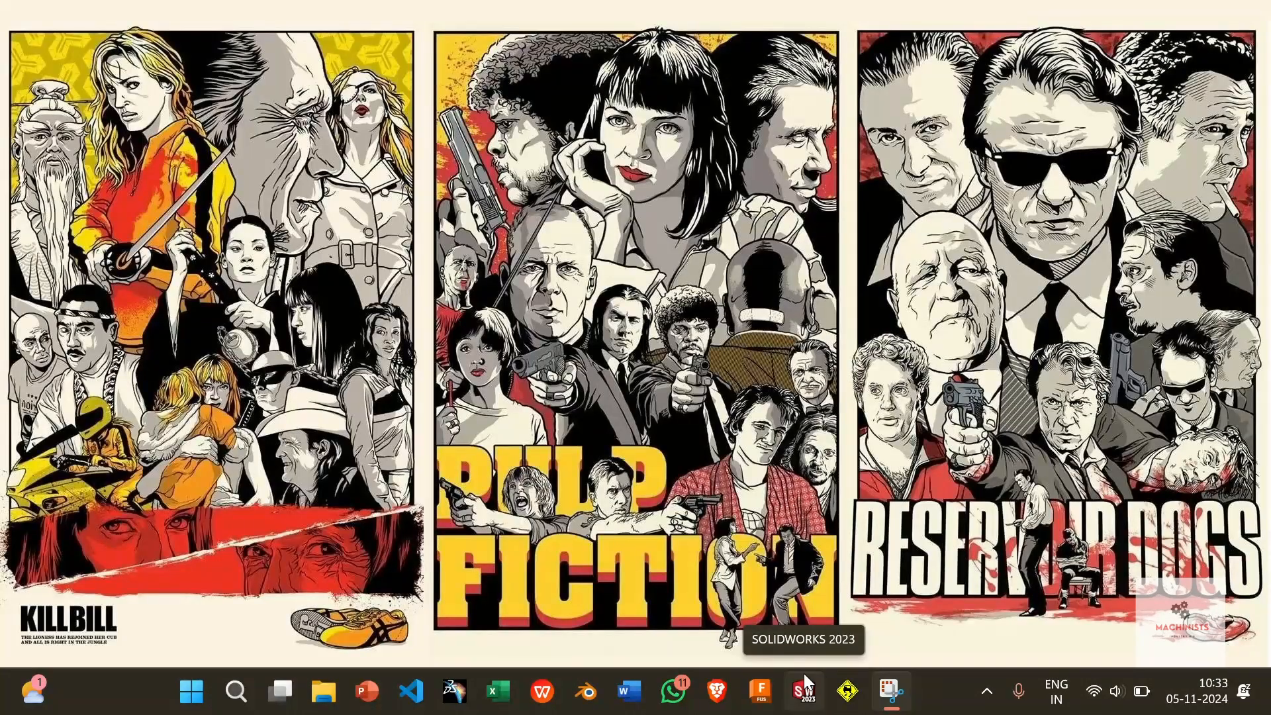
- Launch SOLIDWORKS 2023, create a new part and start a sketch on the Right Plane
click(804, 688)
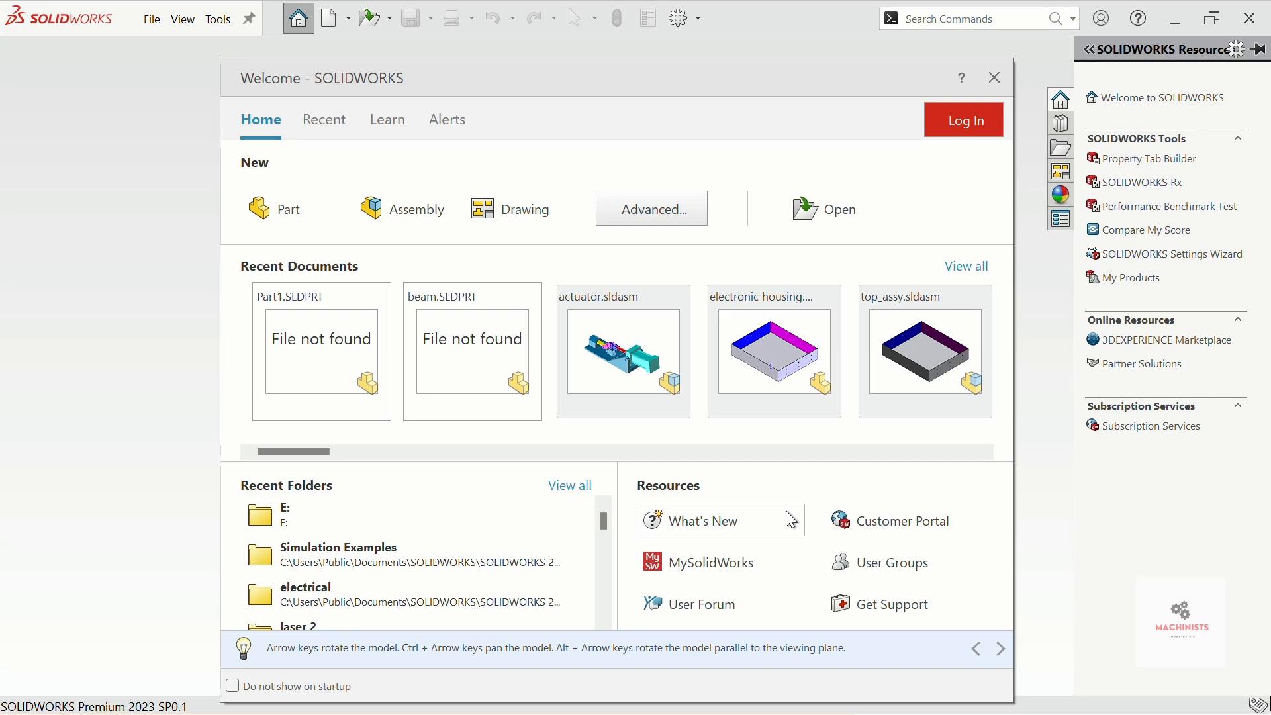
click(278, 209)
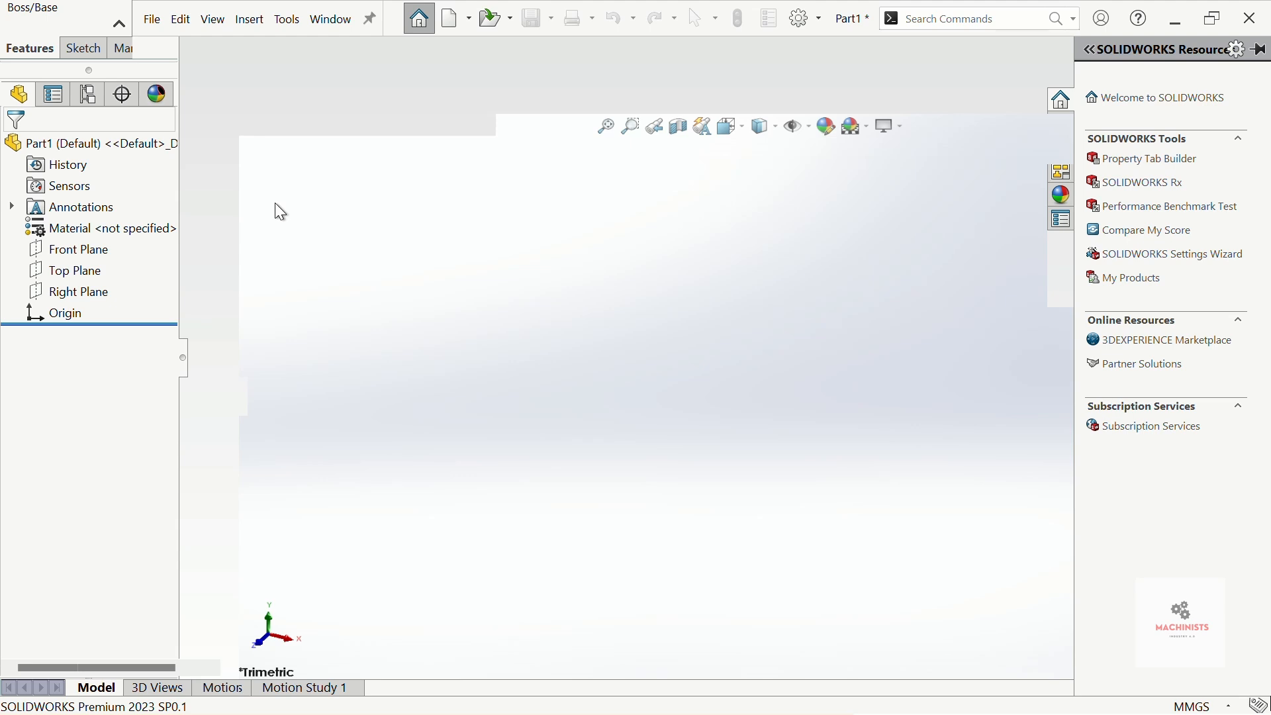
click(24, 61)
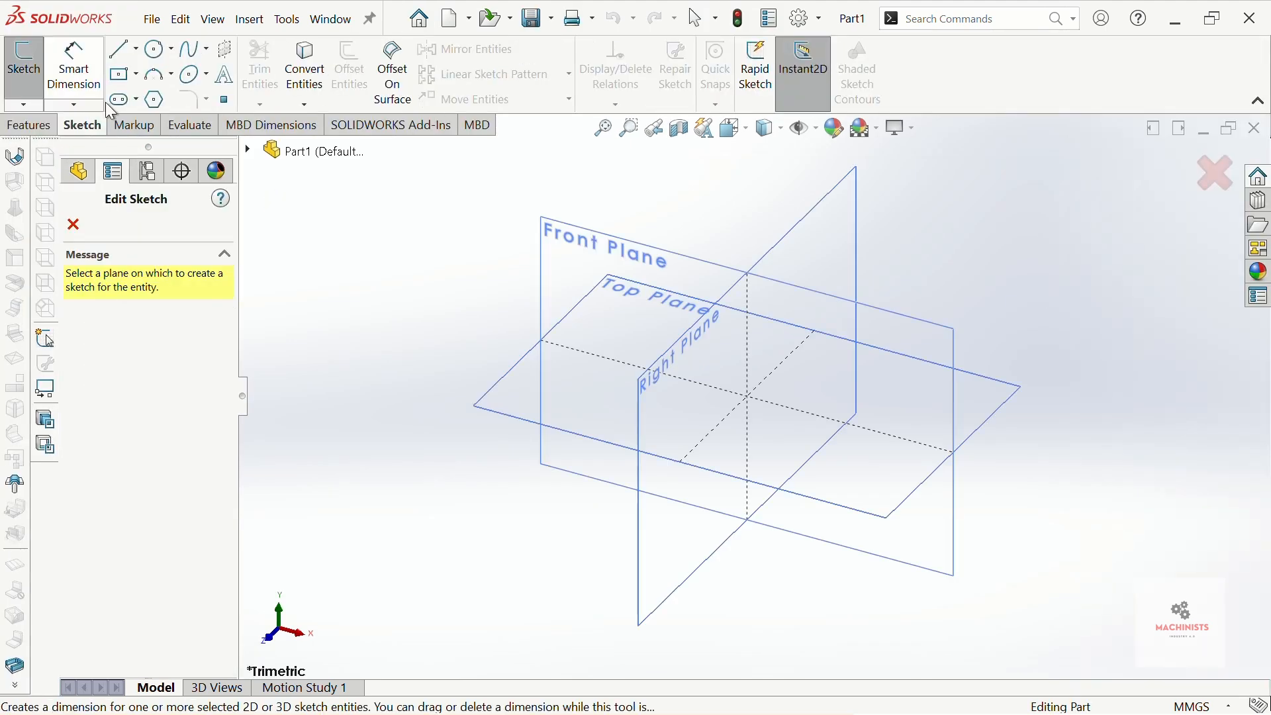
click(707, 349)
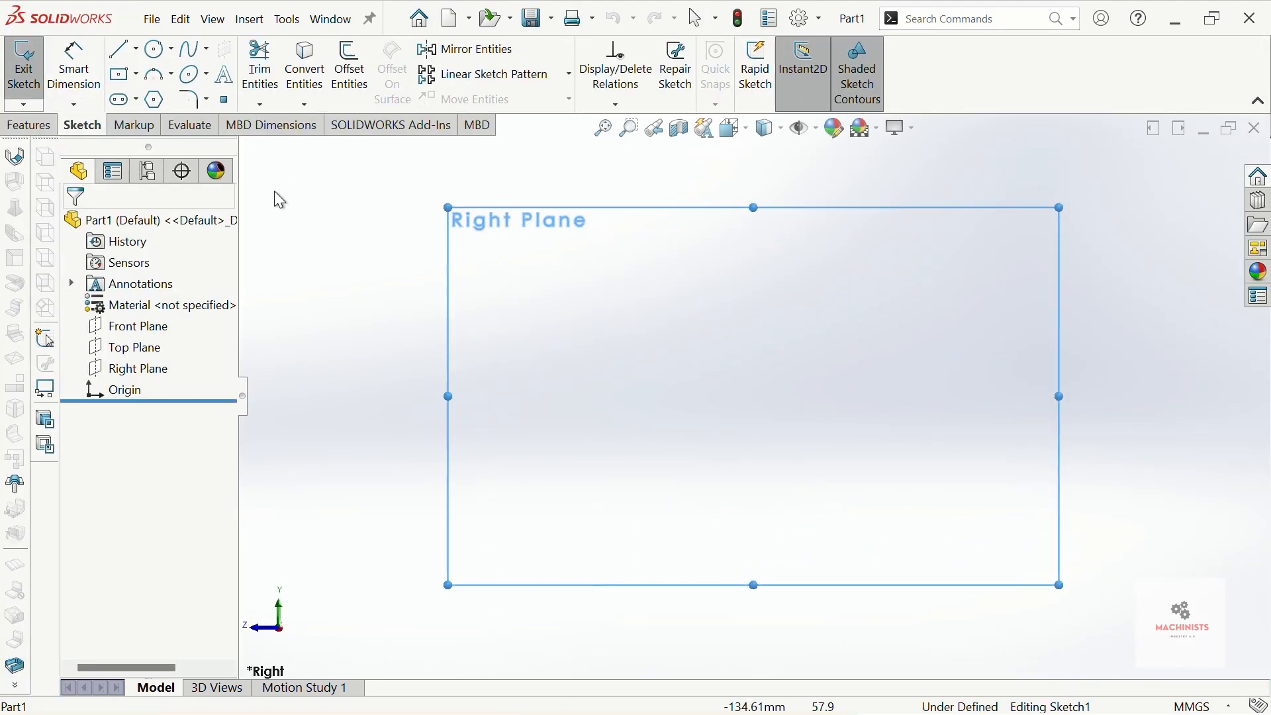
- Sketch a center rectangle about 158 mm wide and 78 mm high, centered on the origin
click(130, 84)
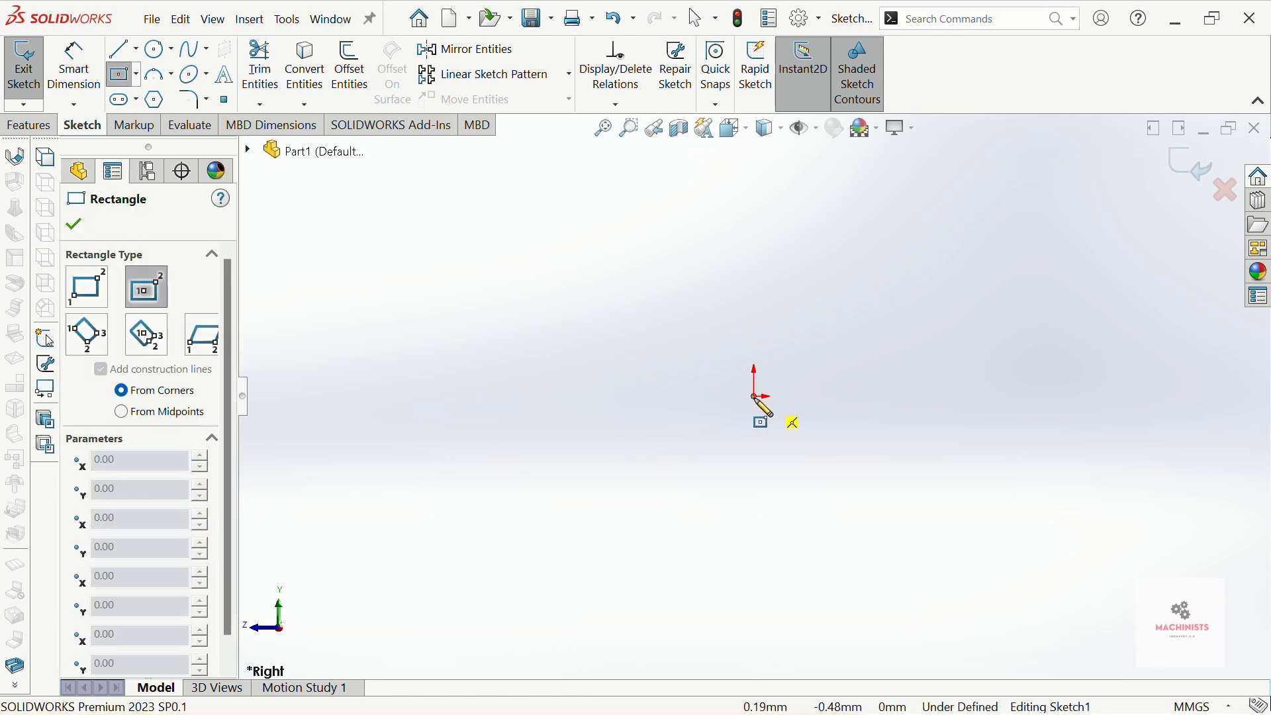
click(754, 397)
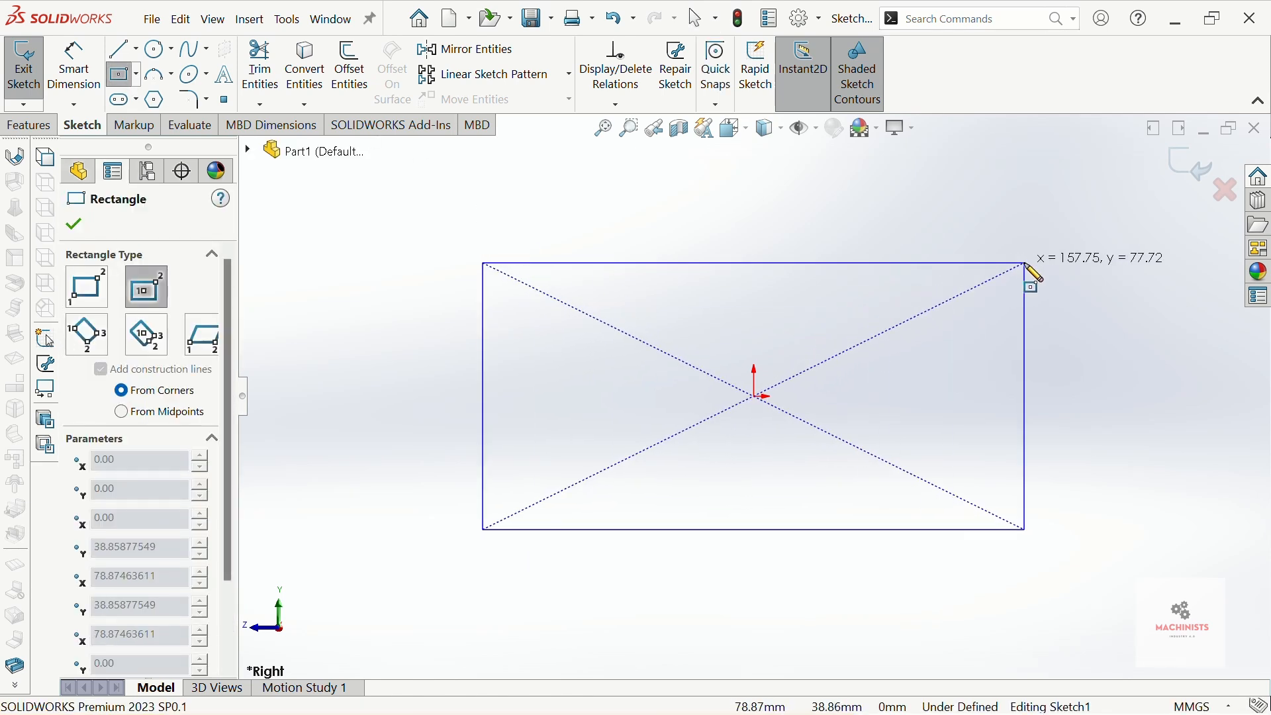
click(1025, 264)
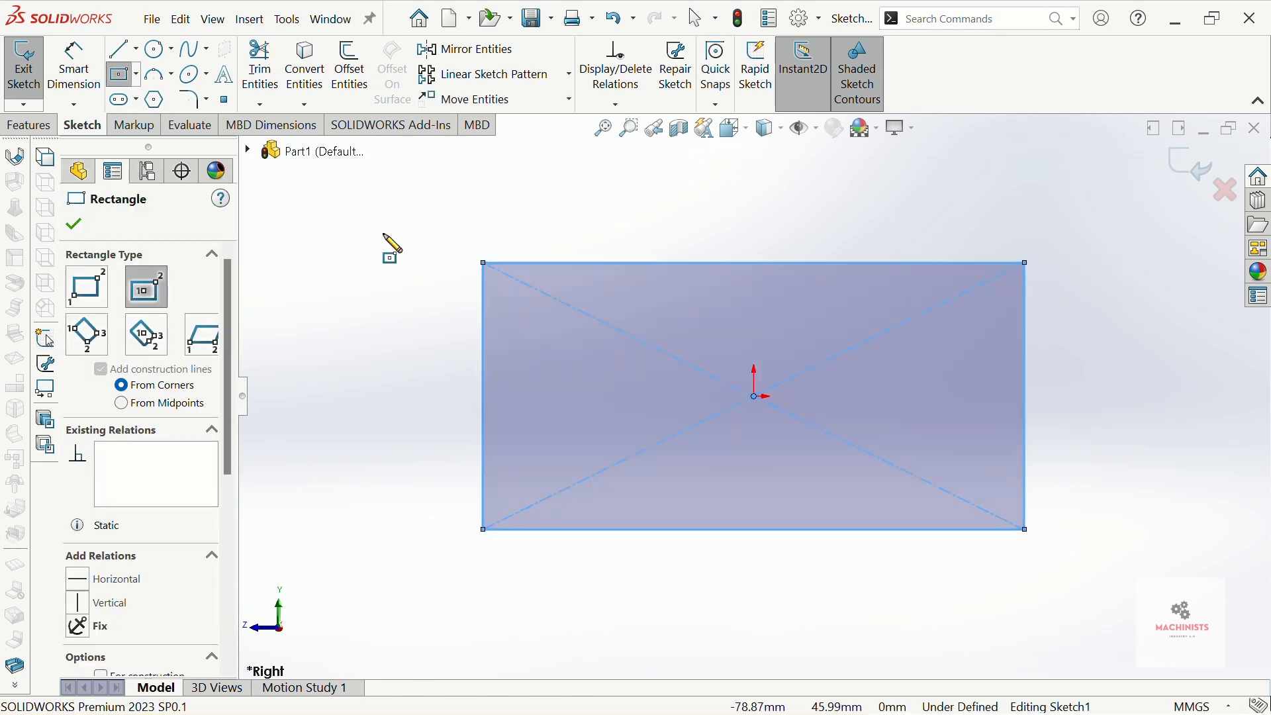
- Dimension the rectangle's upper horizontal edge to 100 mm
click(69, 65)
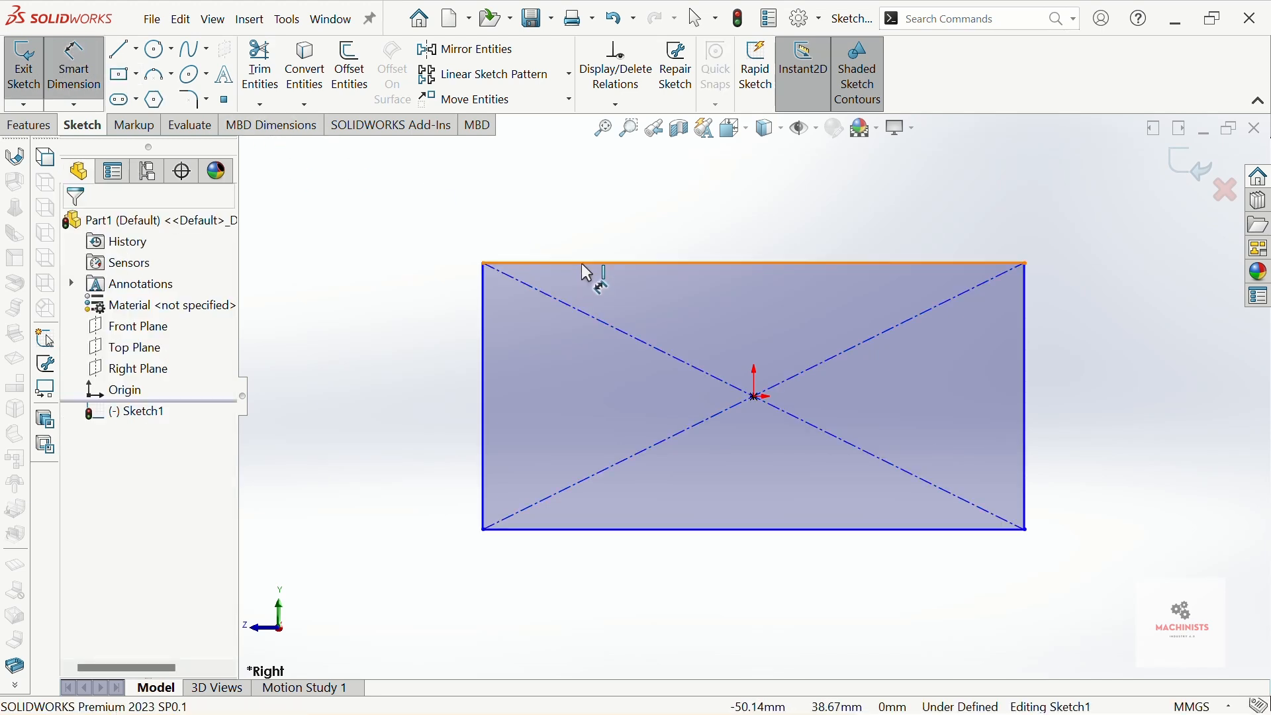
click(587, 272)
click(592, 236)
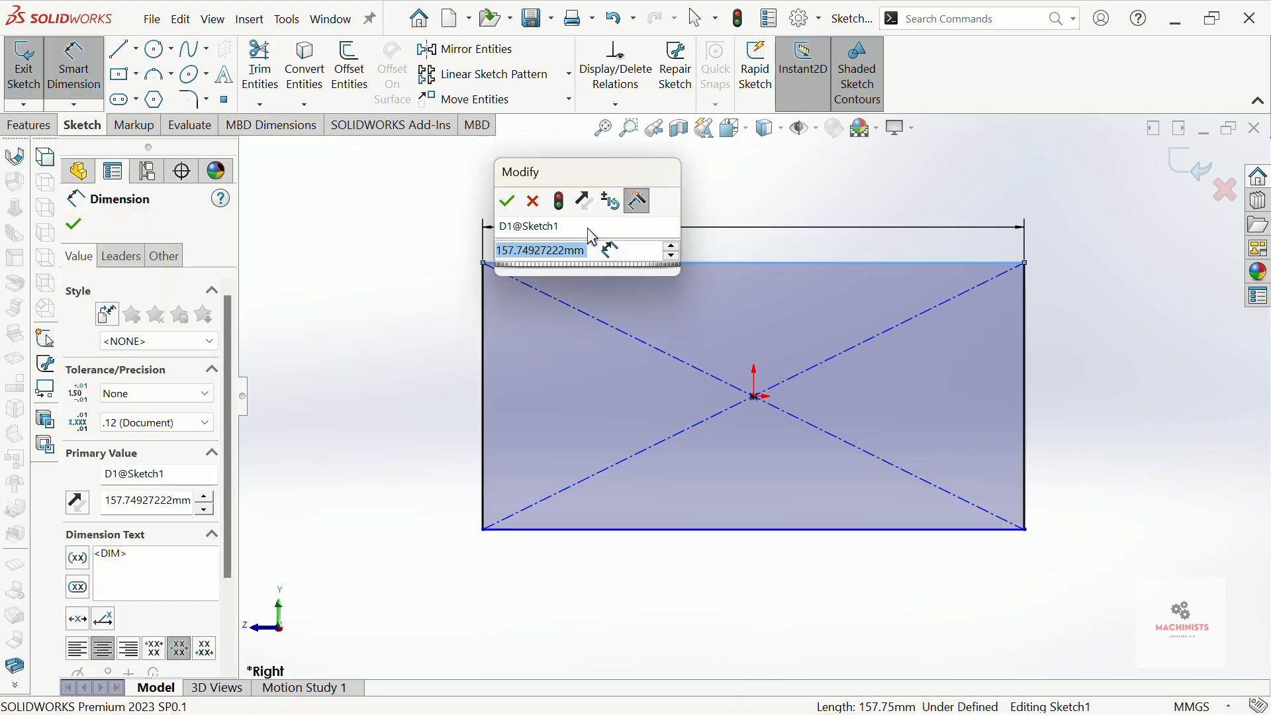
text(100)
key(Return)
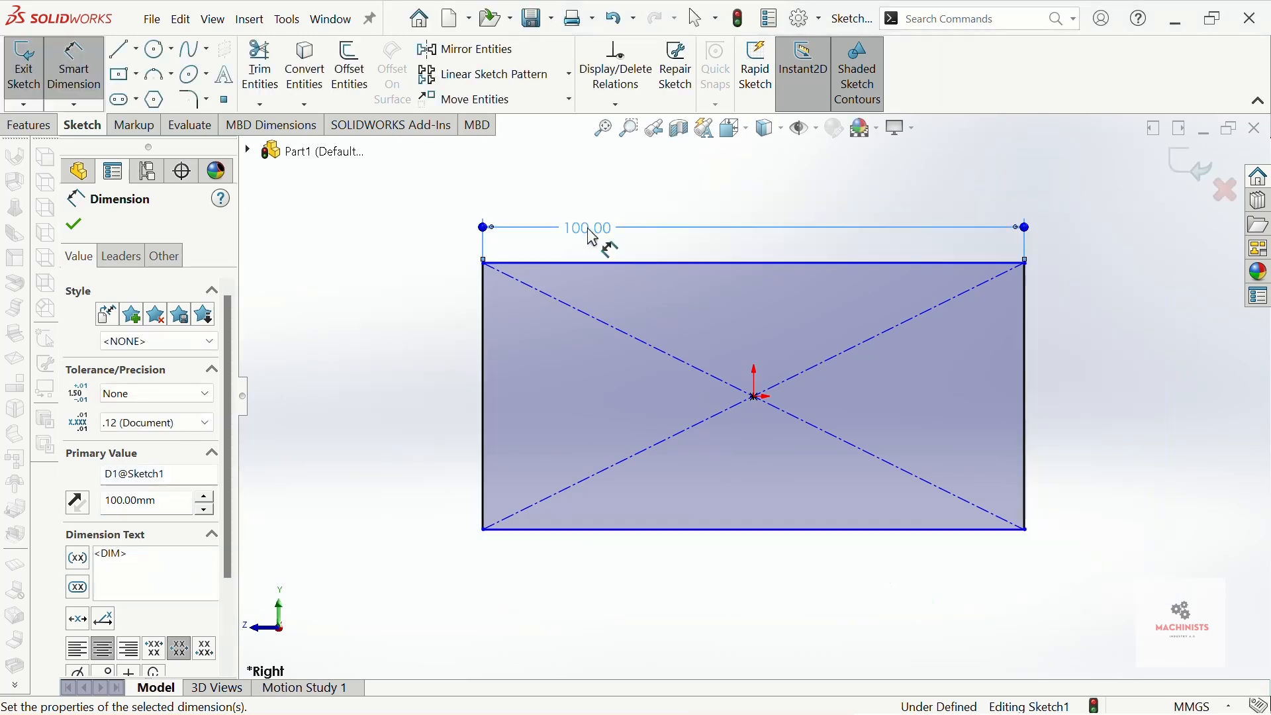
- Dimension the rectangle's vertical edge to 15 mm and exit the sketch
click(1028, 382)
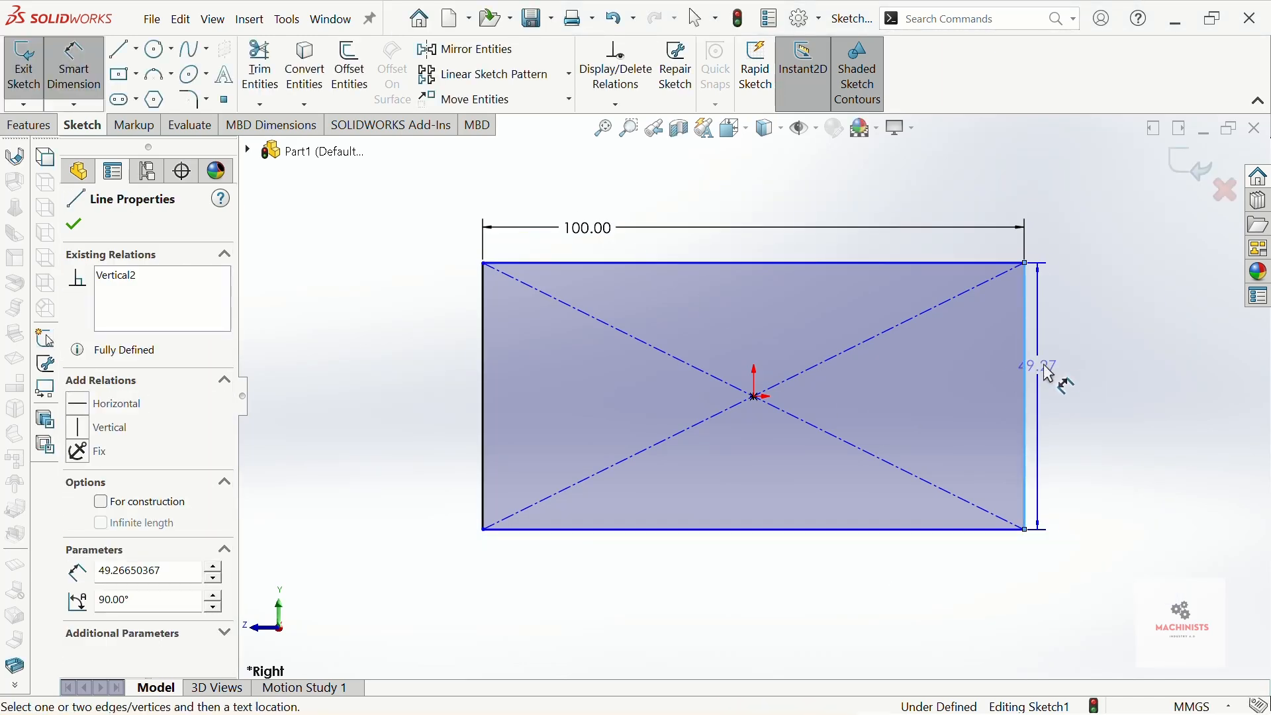
click(1059, 371)
double_click(1060, 364)
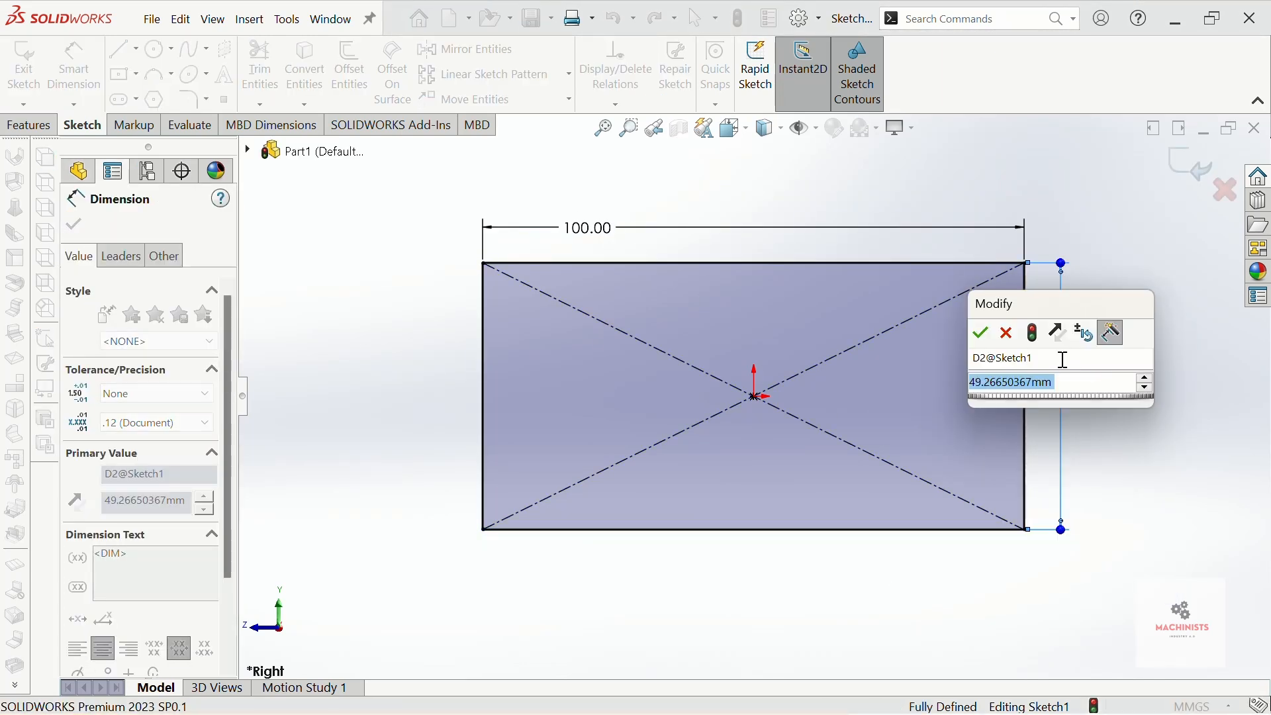
text(15)
key(Return)
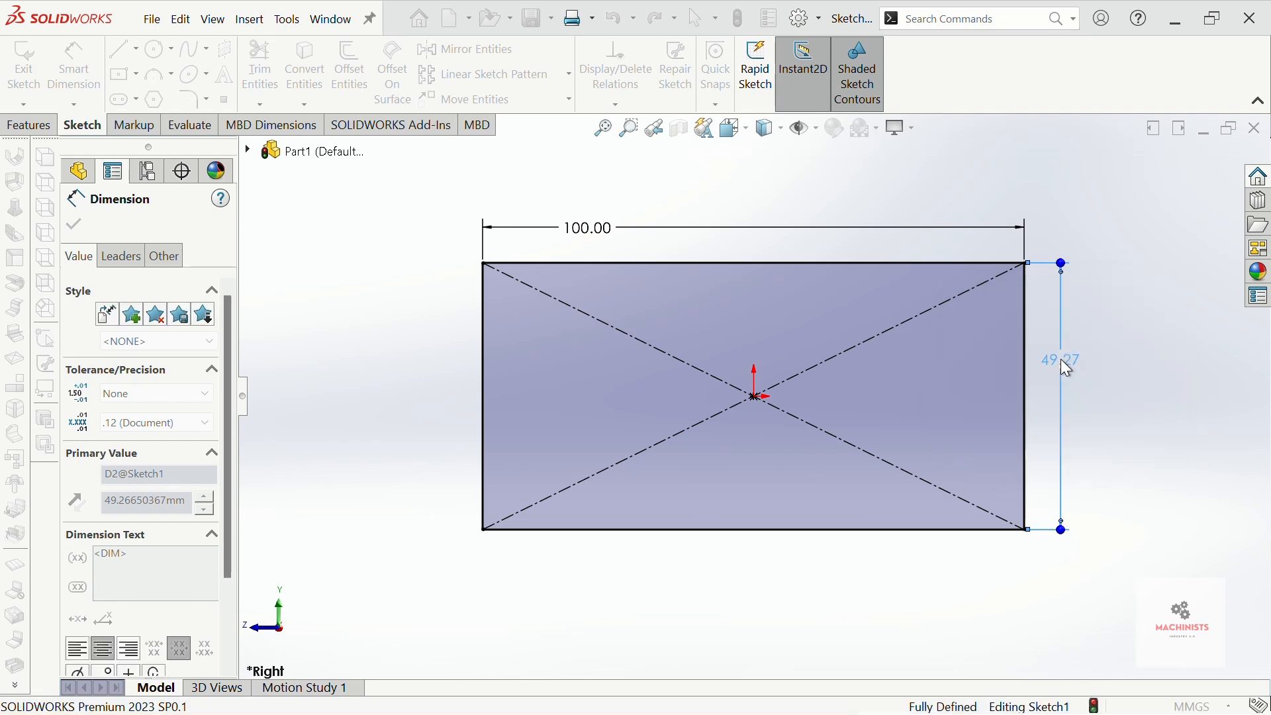
mouse_move(759, 335)
middle_down()
mouse_move(795, 335)
mouse_move(875, 373)
mouse_move(851, 358)
mouse_move(815, 361)
mouse_move(843, 372)
middle_up()
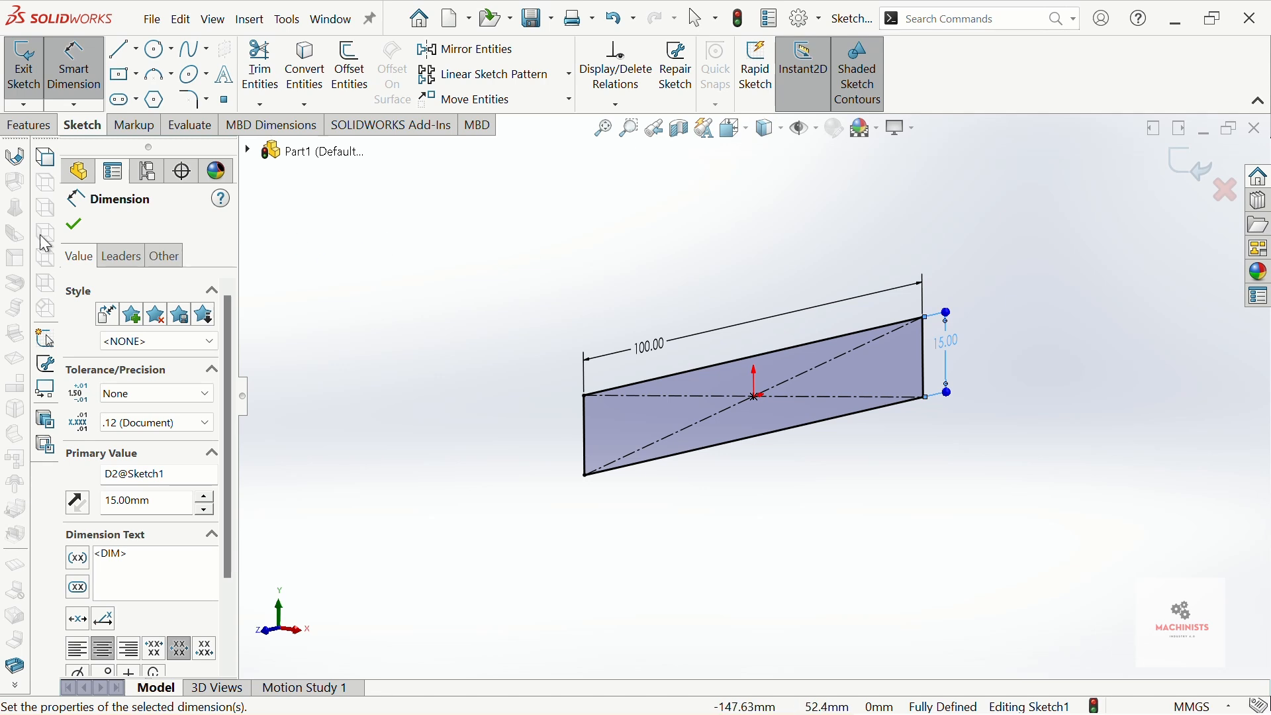
click(73, 224)
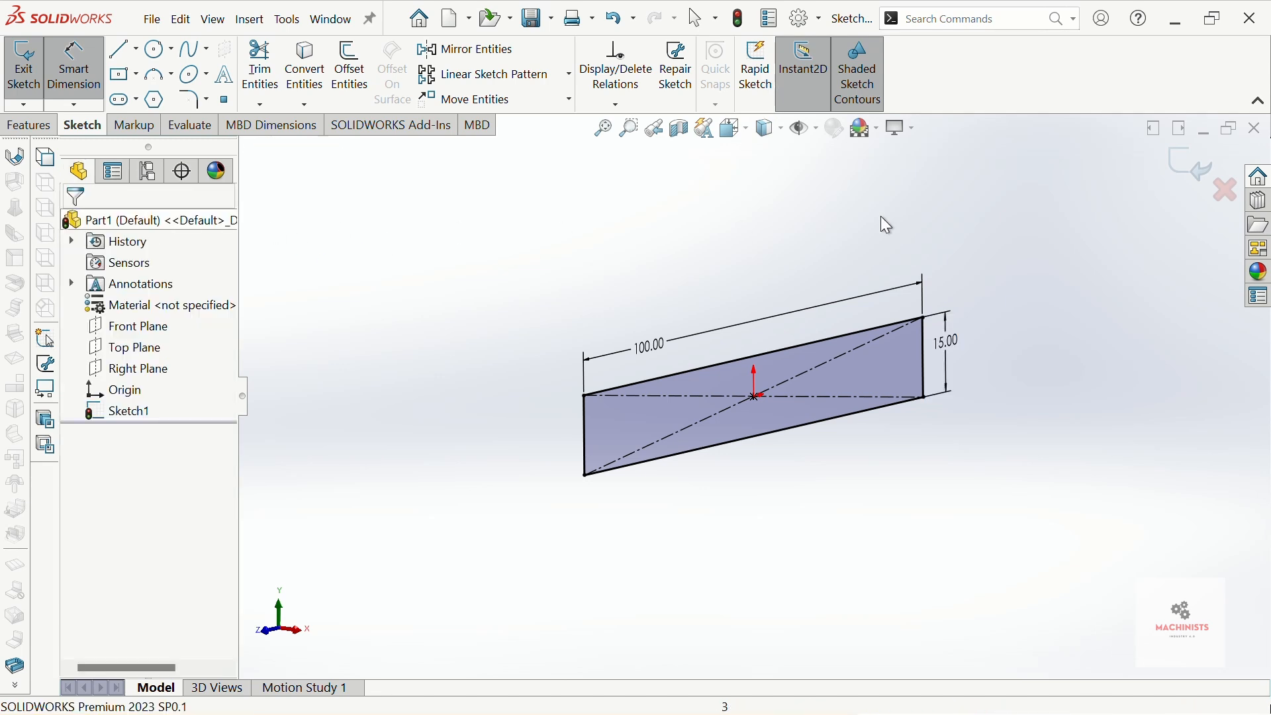
click(1191, 167)
- Extrude the rectangle sketch as a blind boss with a depth of 600 mm to form the beam
click(28, 125)
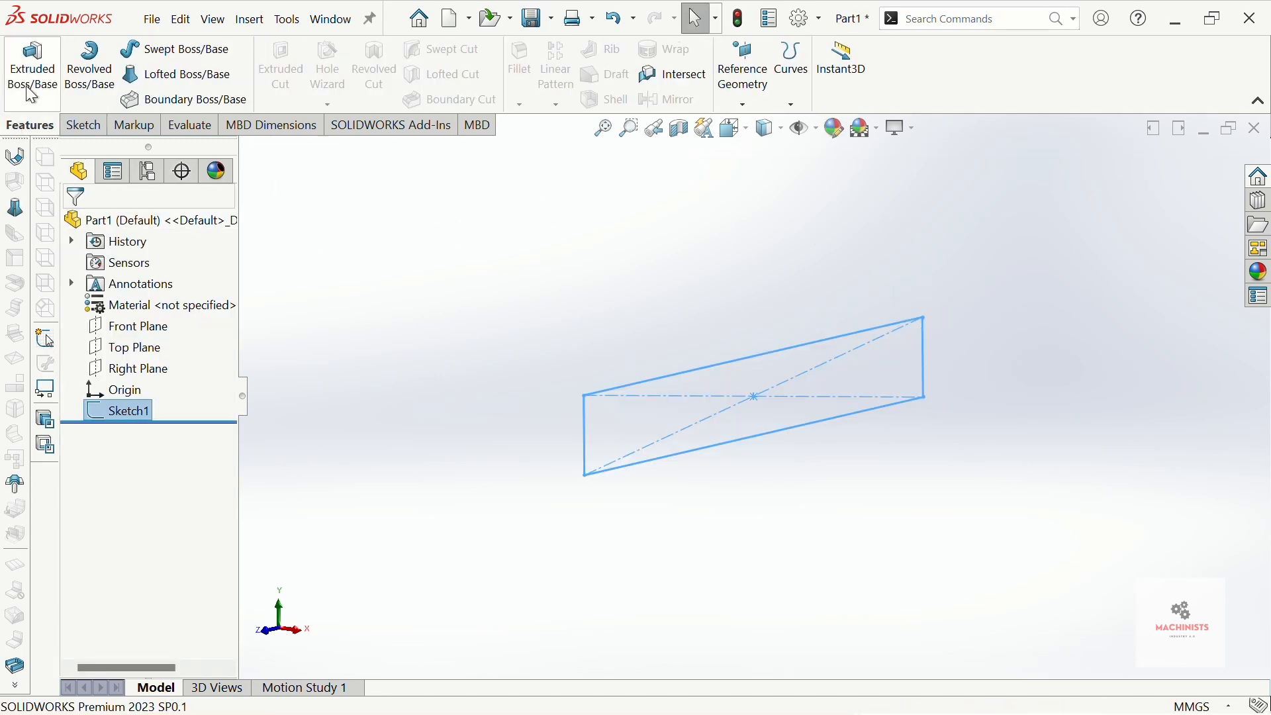
click(32, 94)
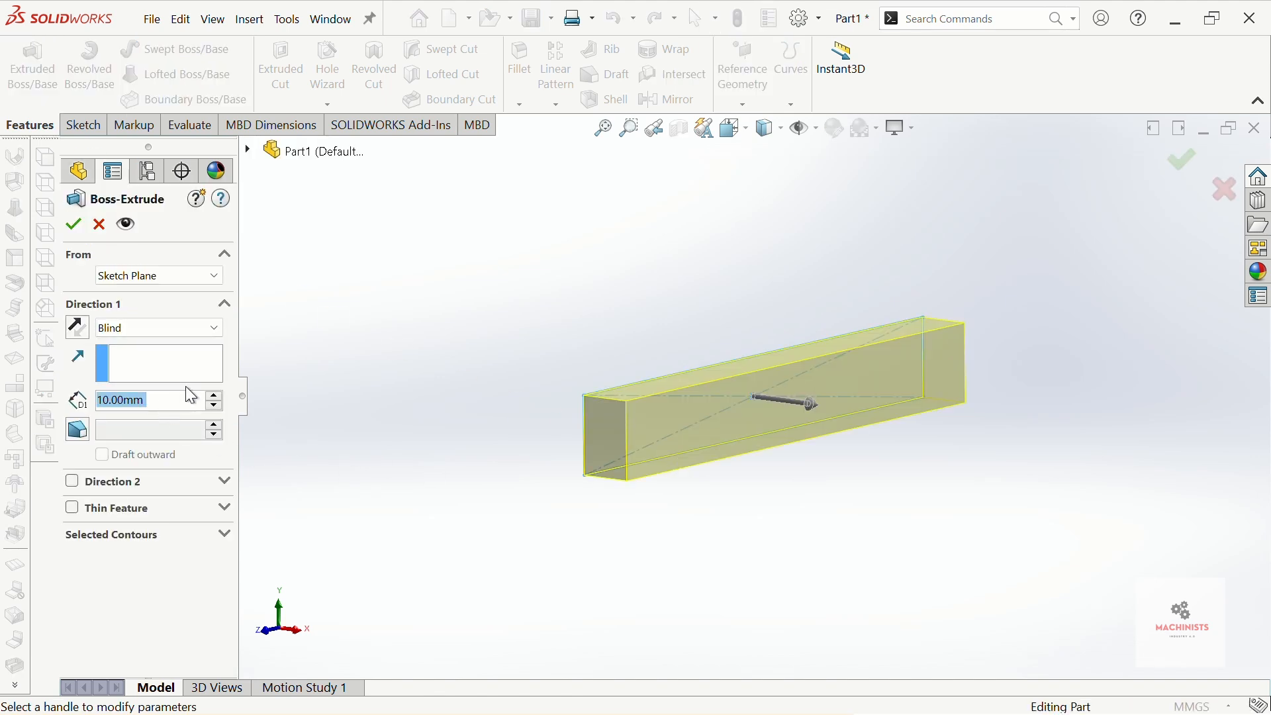
text(600)
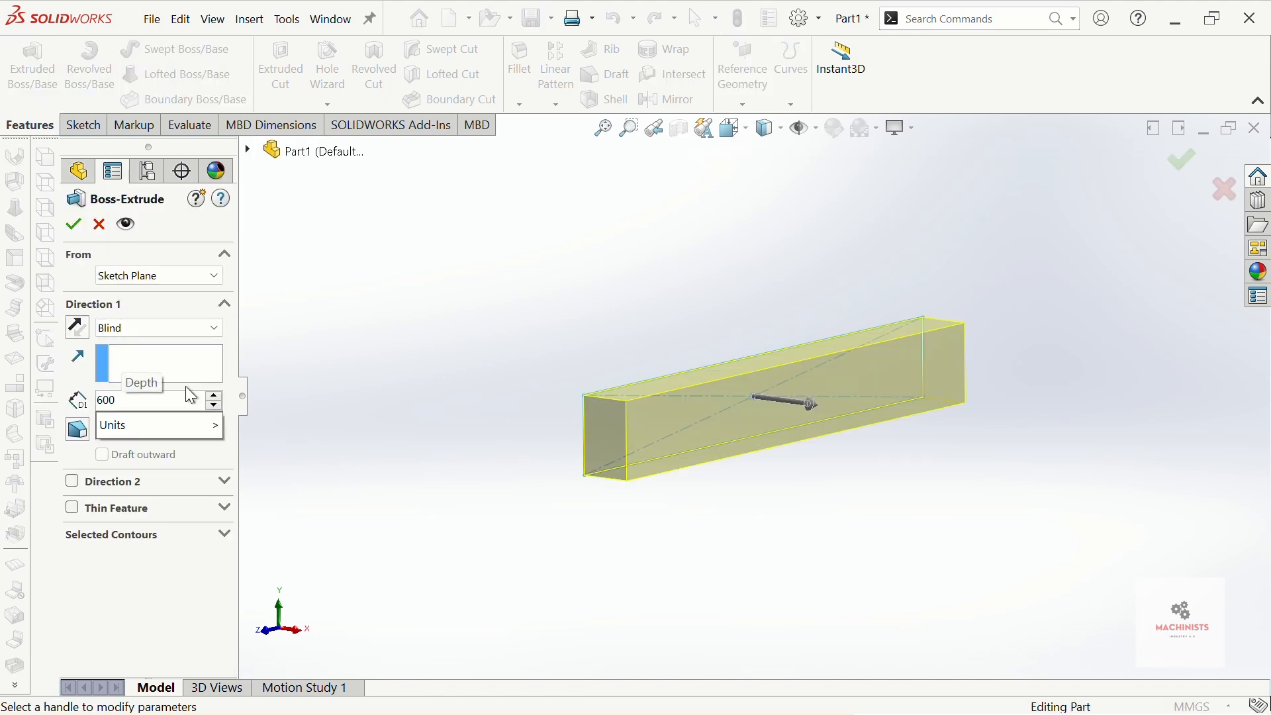
key(Return)
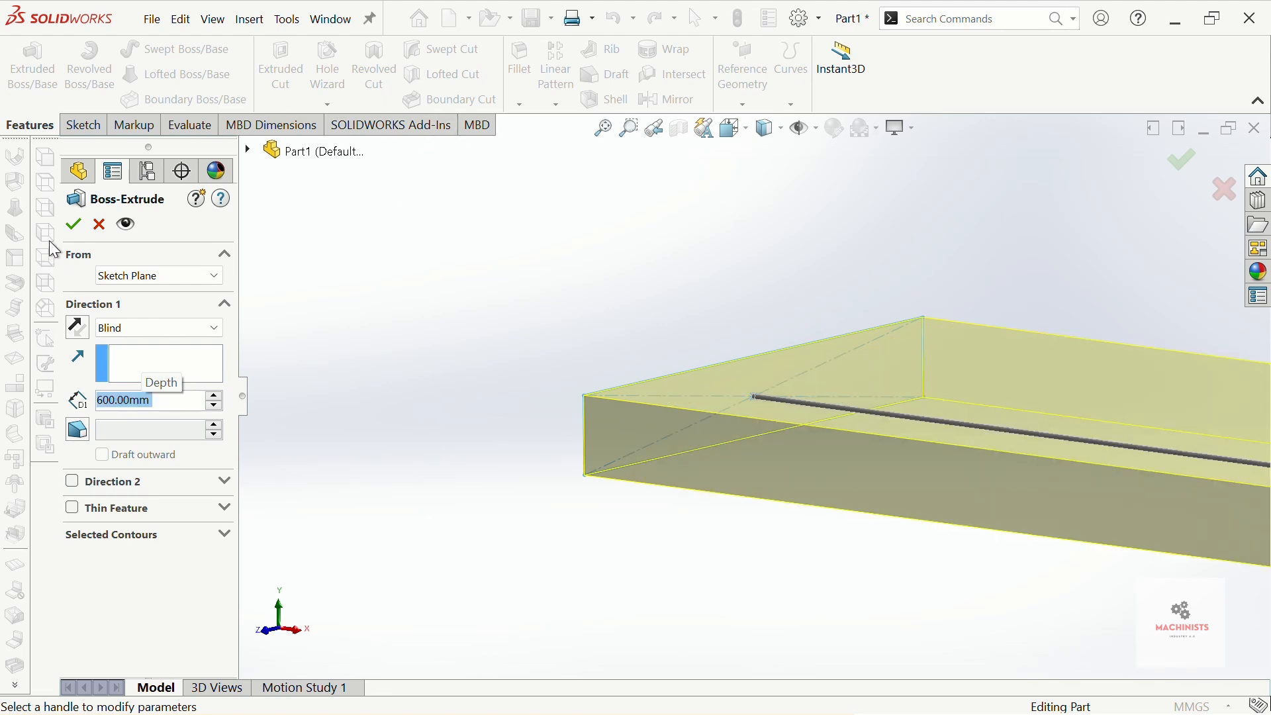
click(74, 225)
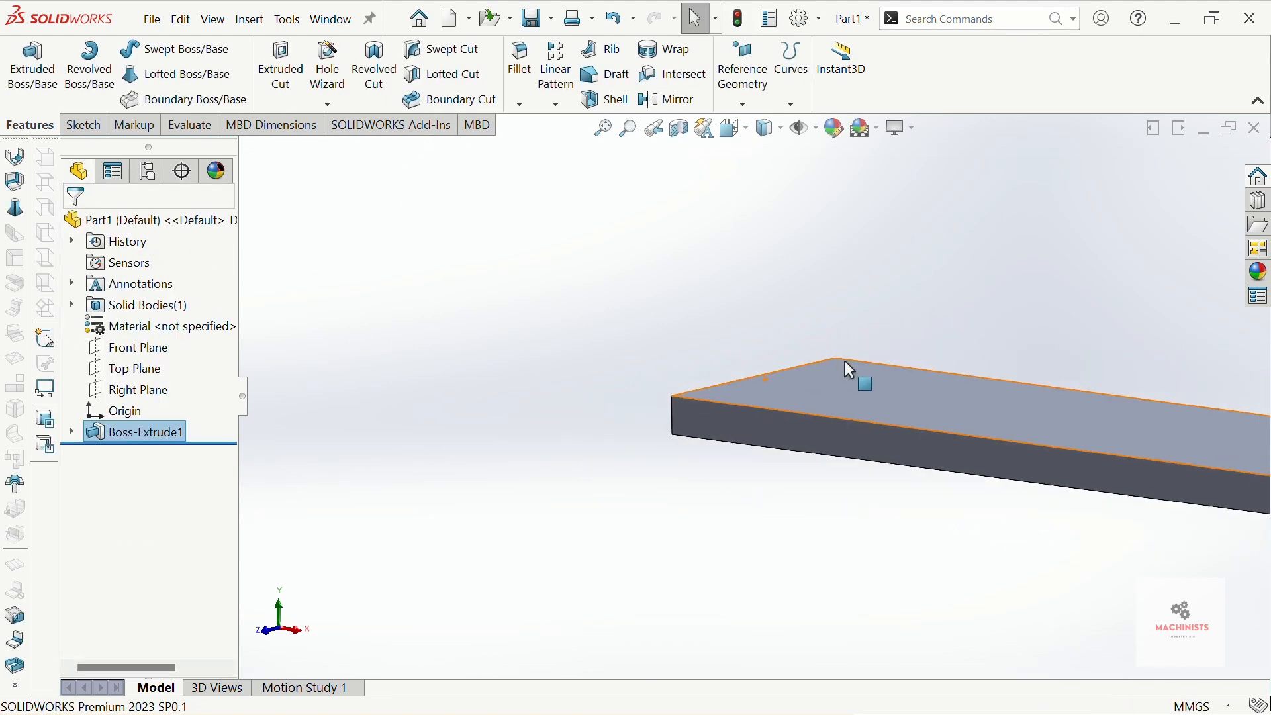
scroll(964, 497, down, 4)
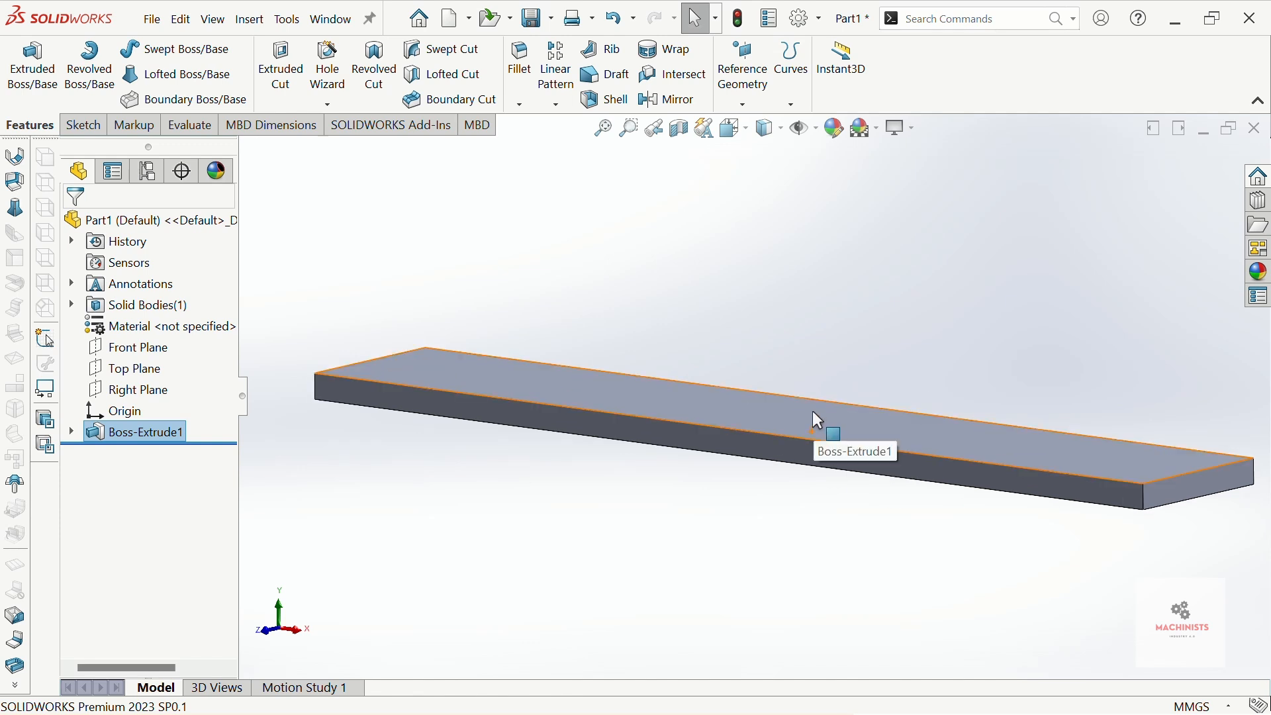
middle_drag(812, 412, 657, 560)
scroll(716, 424, down, 1)
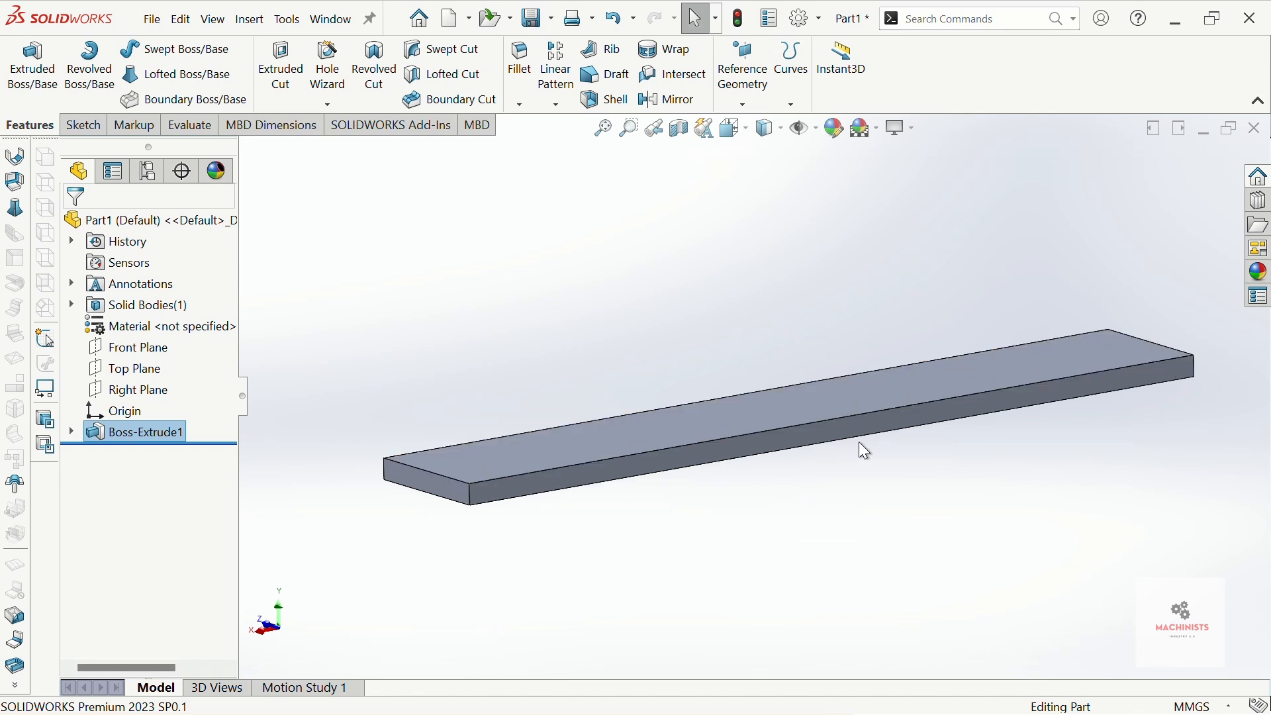
middle_drag(860, 443, 843, 474)
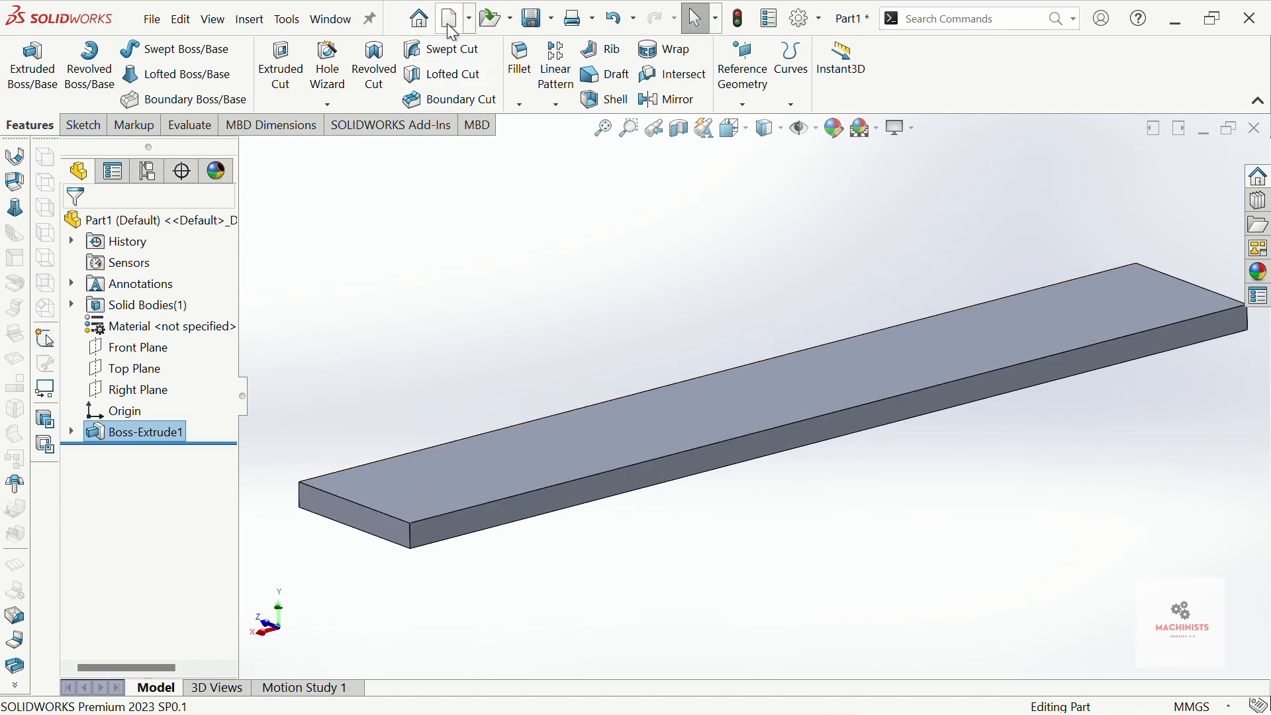
- Export all bodies of the part to drive E: as an IGES (*.igs) file named Beam
click(163, 23)
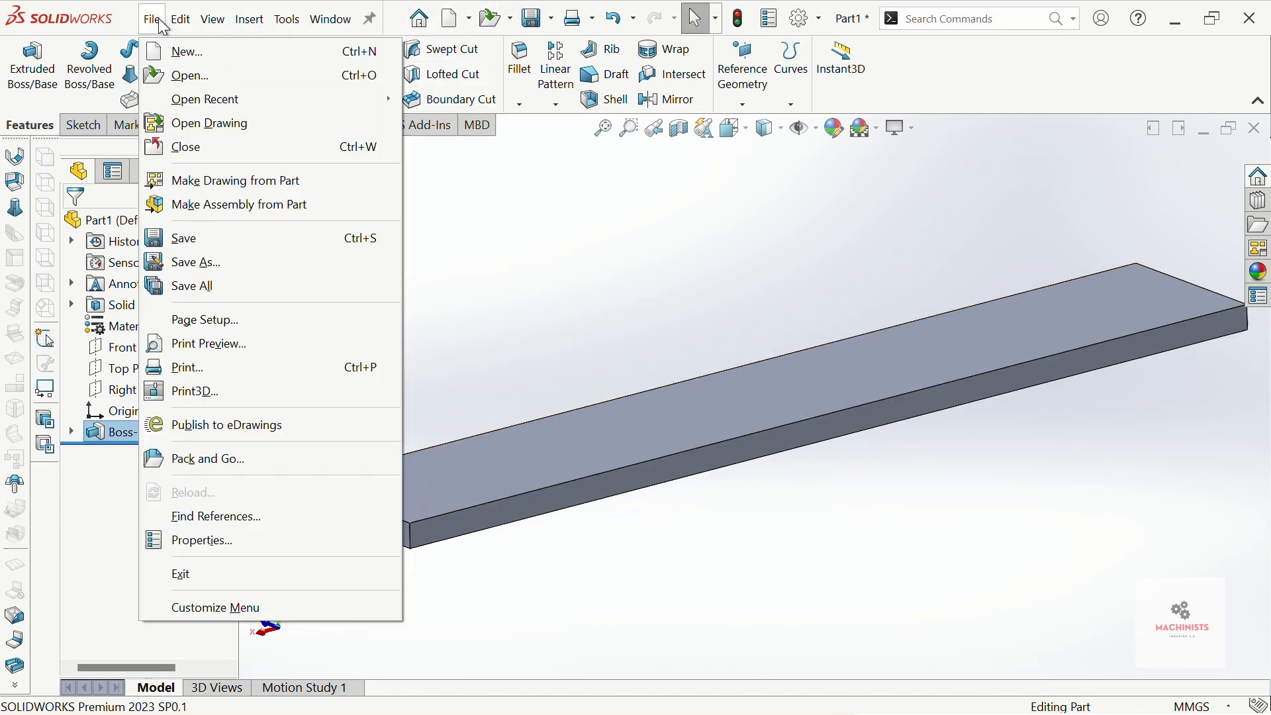
click(192, 263)
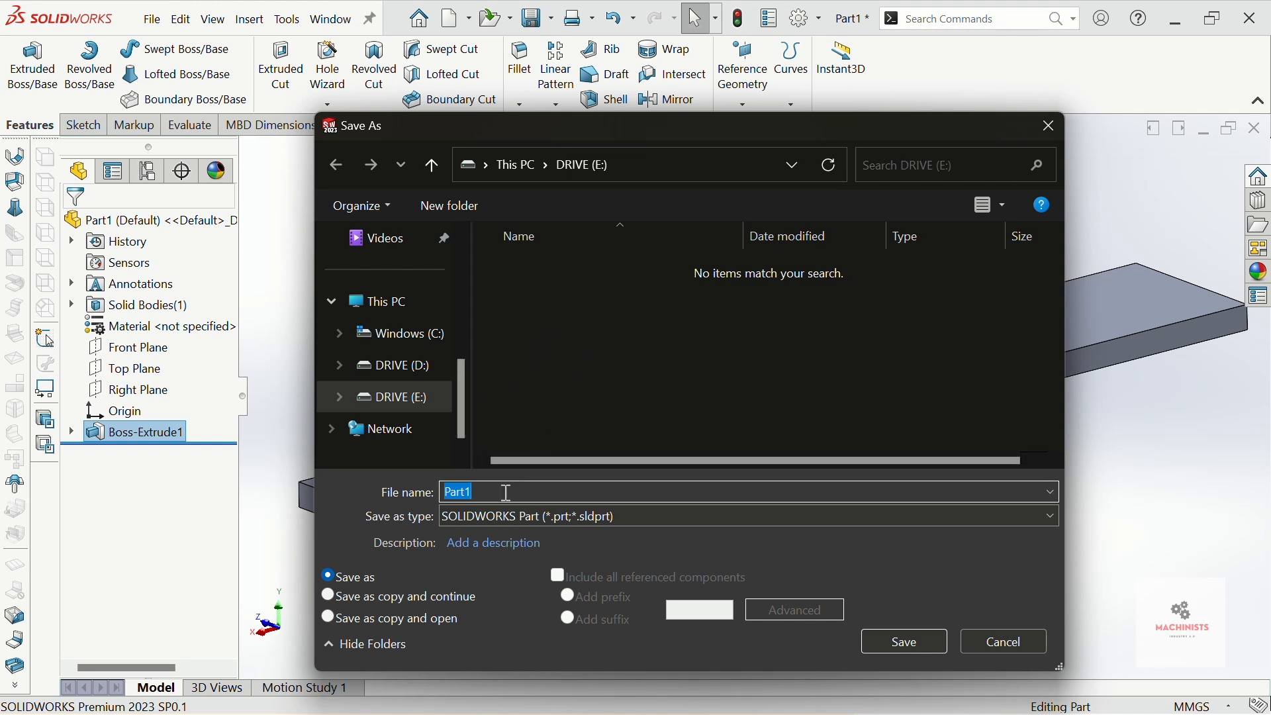
text(Beam)
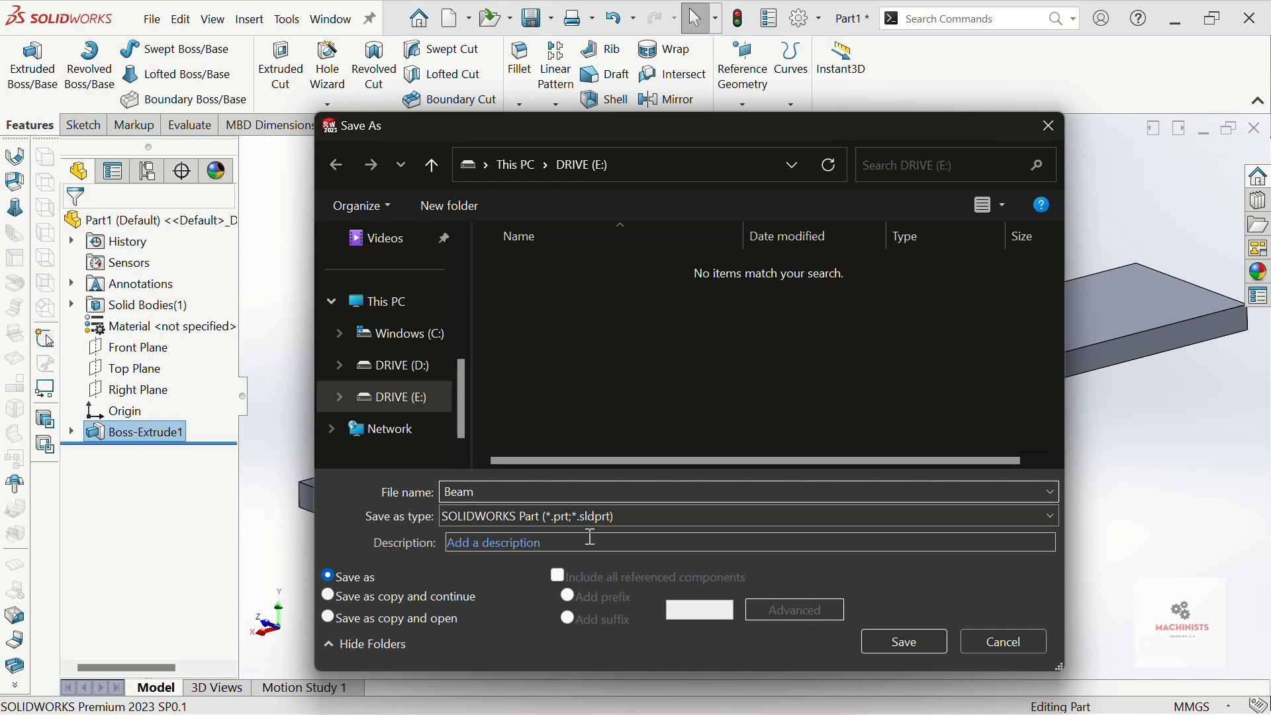
click(509, 522)
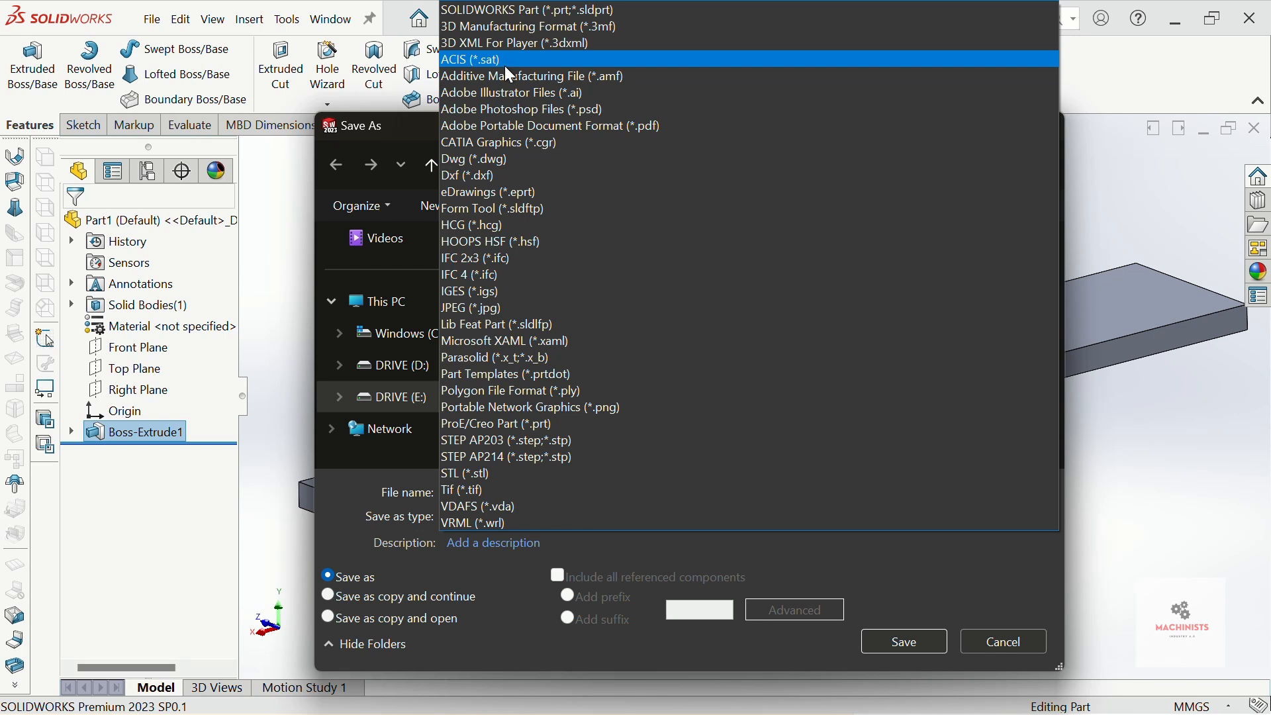
click(496, 296)
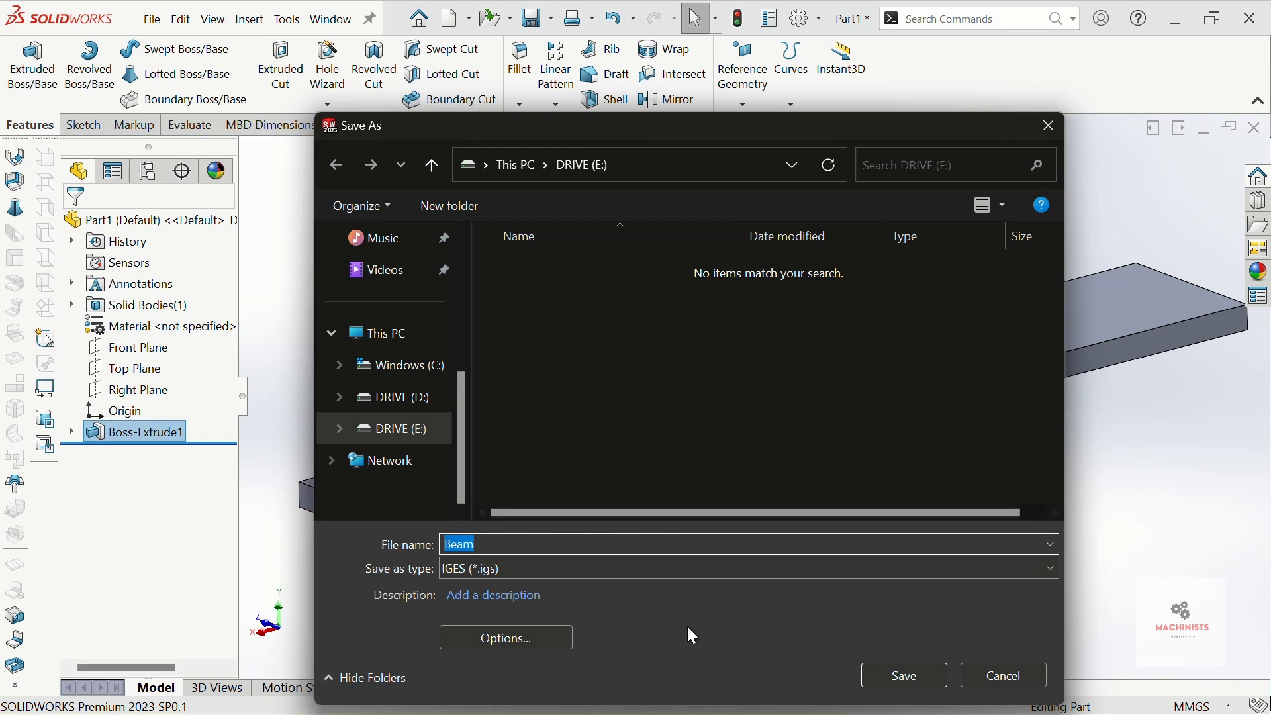
click(902, 674)
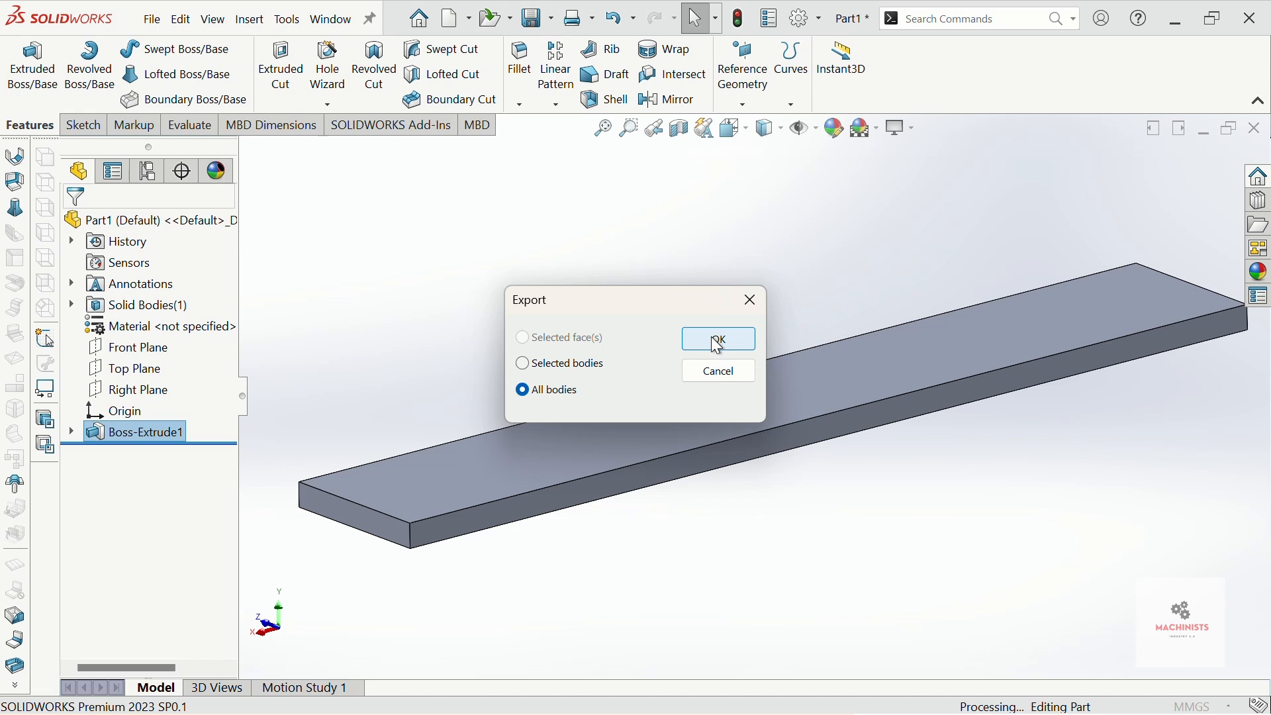
click(718, 341)
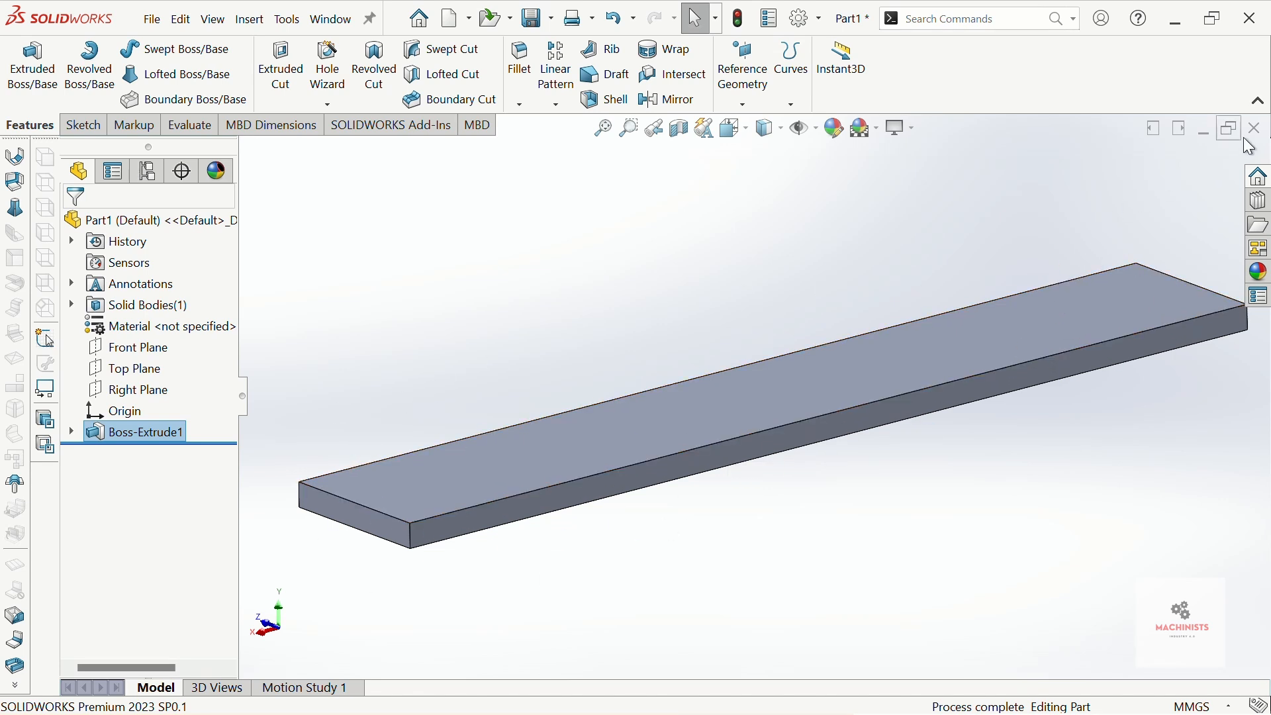
- Close SOLIDWORKS without saving the part, and open Workbench 2019 R3 in a maximized window
click(1250, 19)
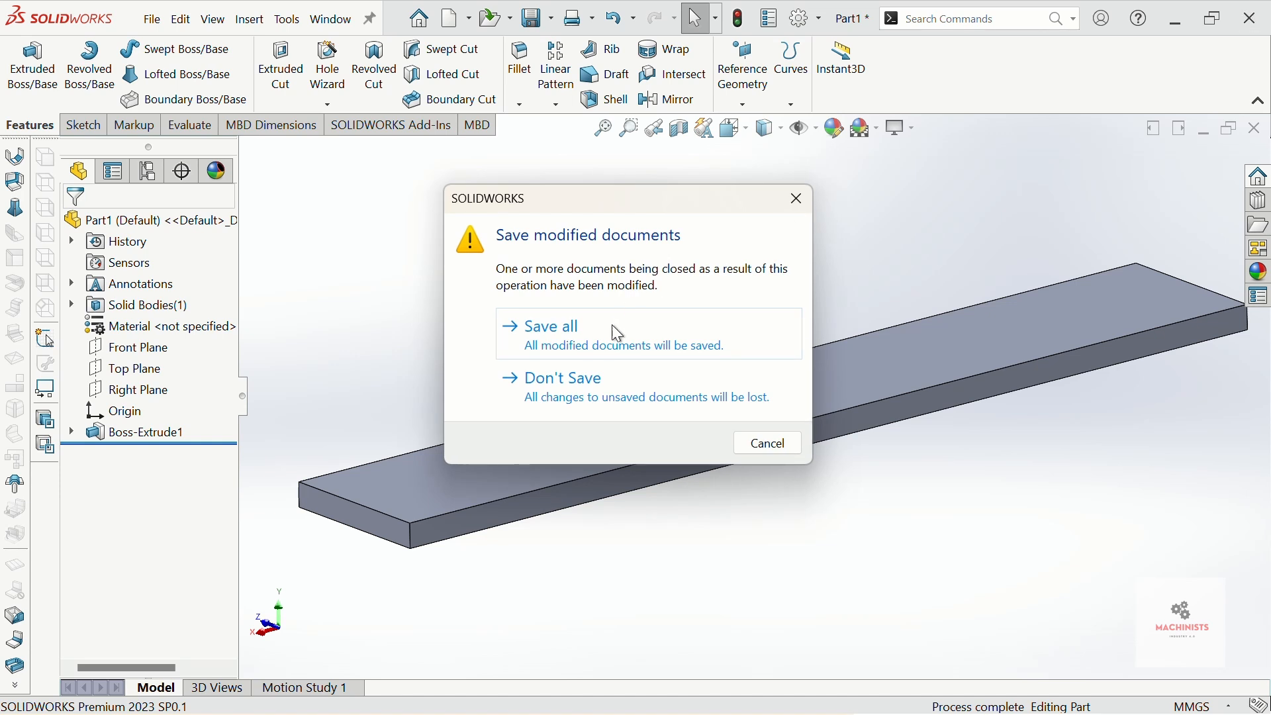
click(581, 385)
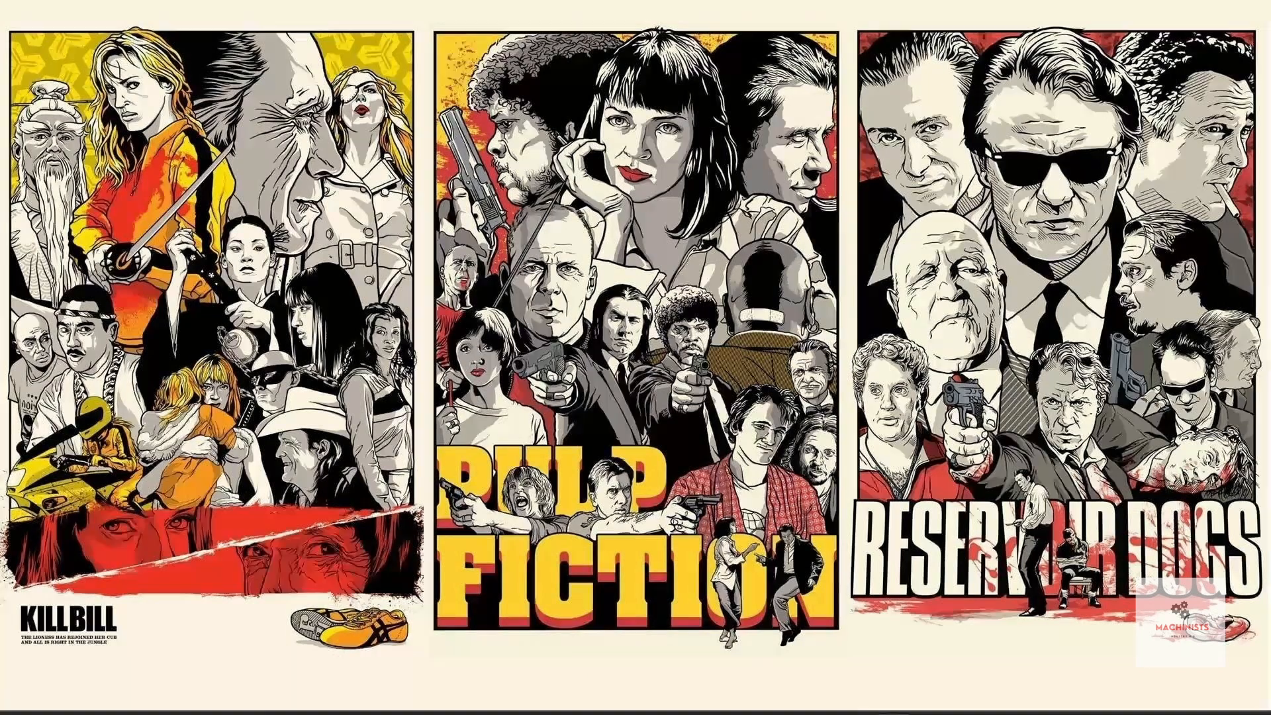
click(236, 691)
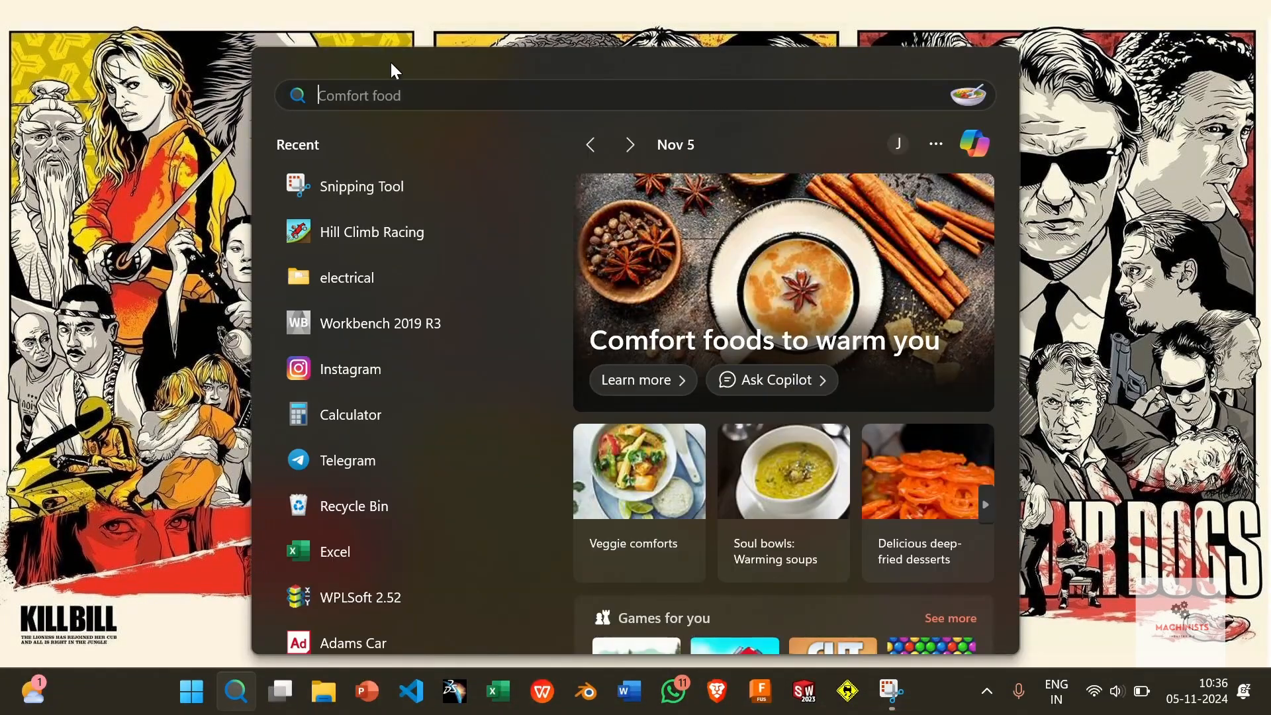
click(376, 330)
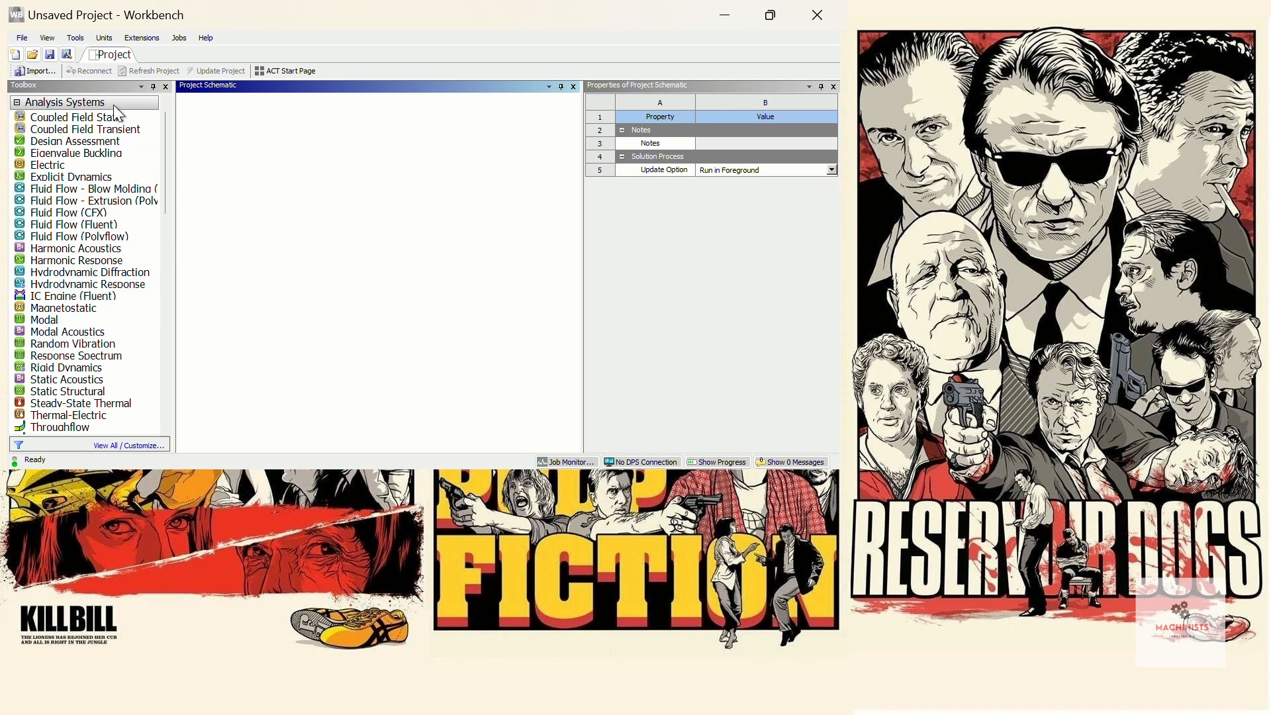
click(780, 19)
click(951, 18)
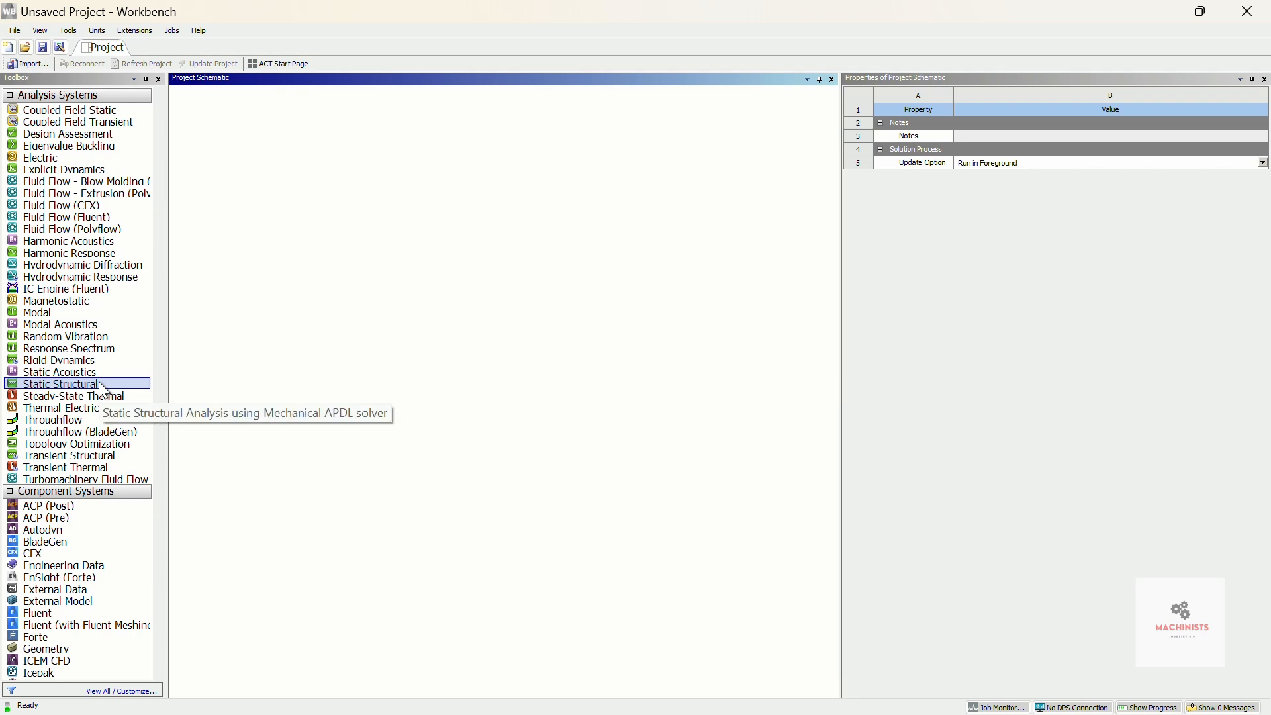
- Add a standalone Static Structural system to the project schematic and open its Engineering Data
drag(104, 391, 260, 171)
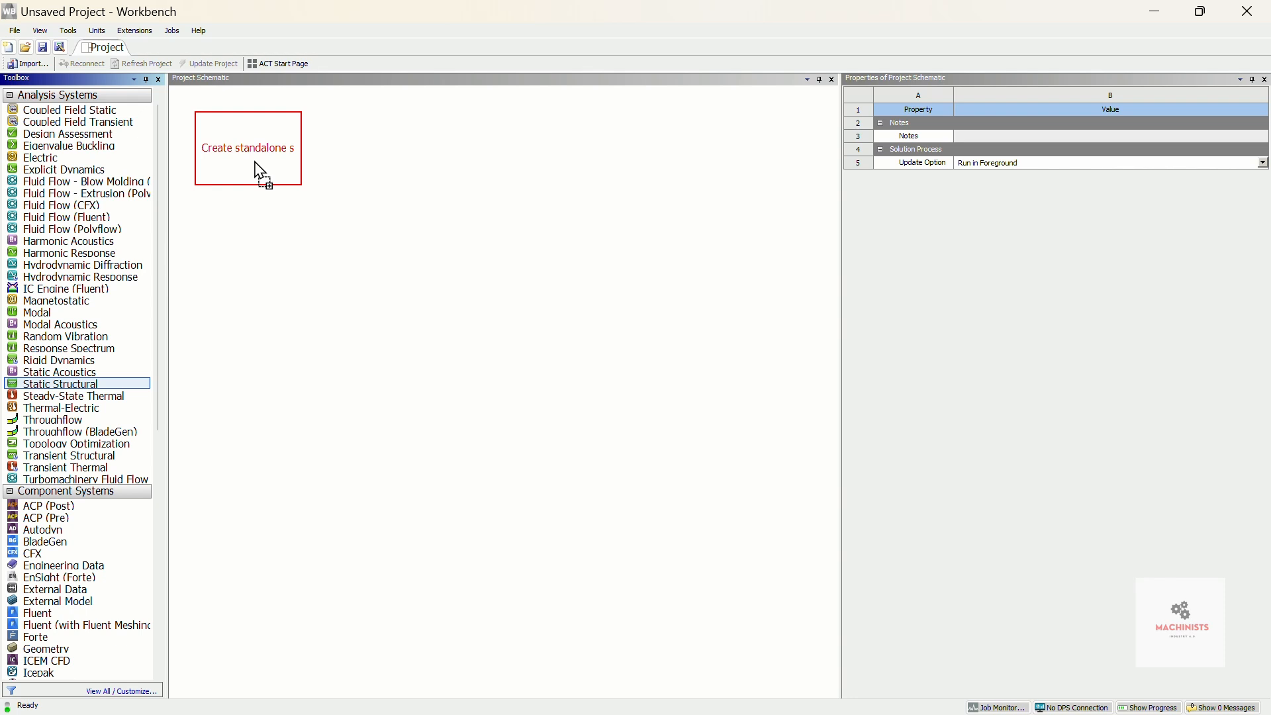
drag(260, 172, 260, 173)
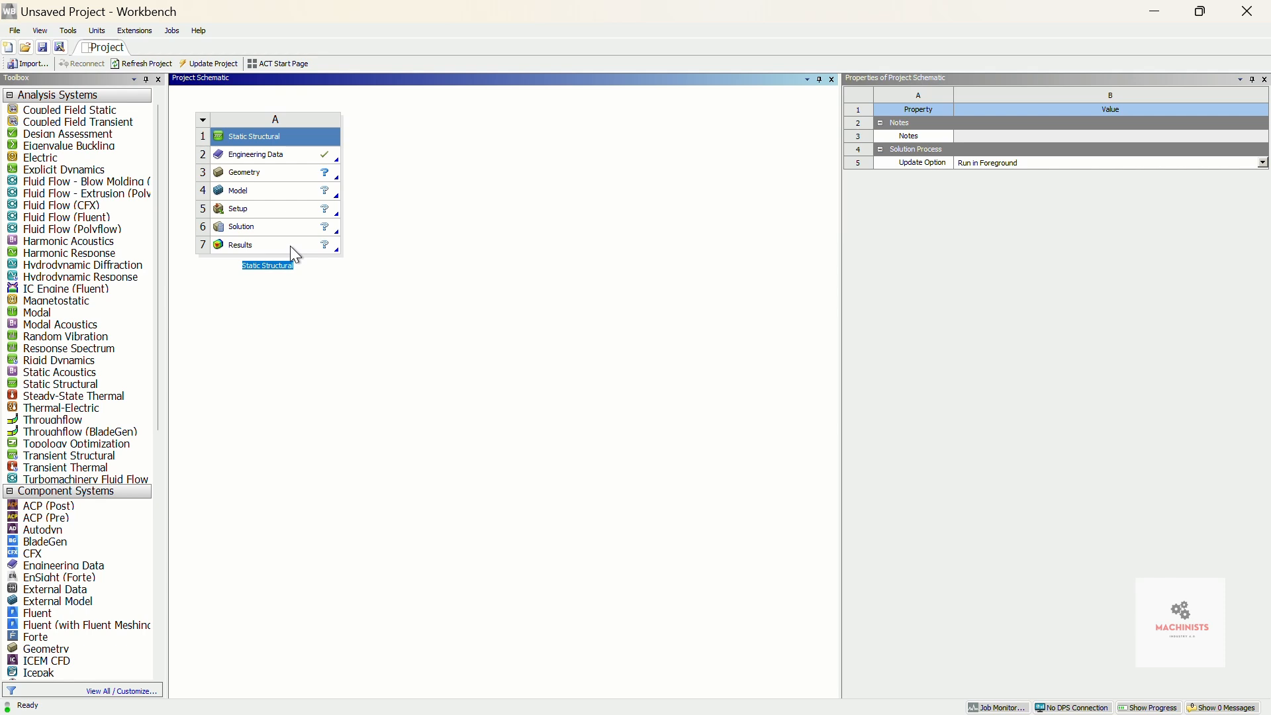
double_click(267, 157)
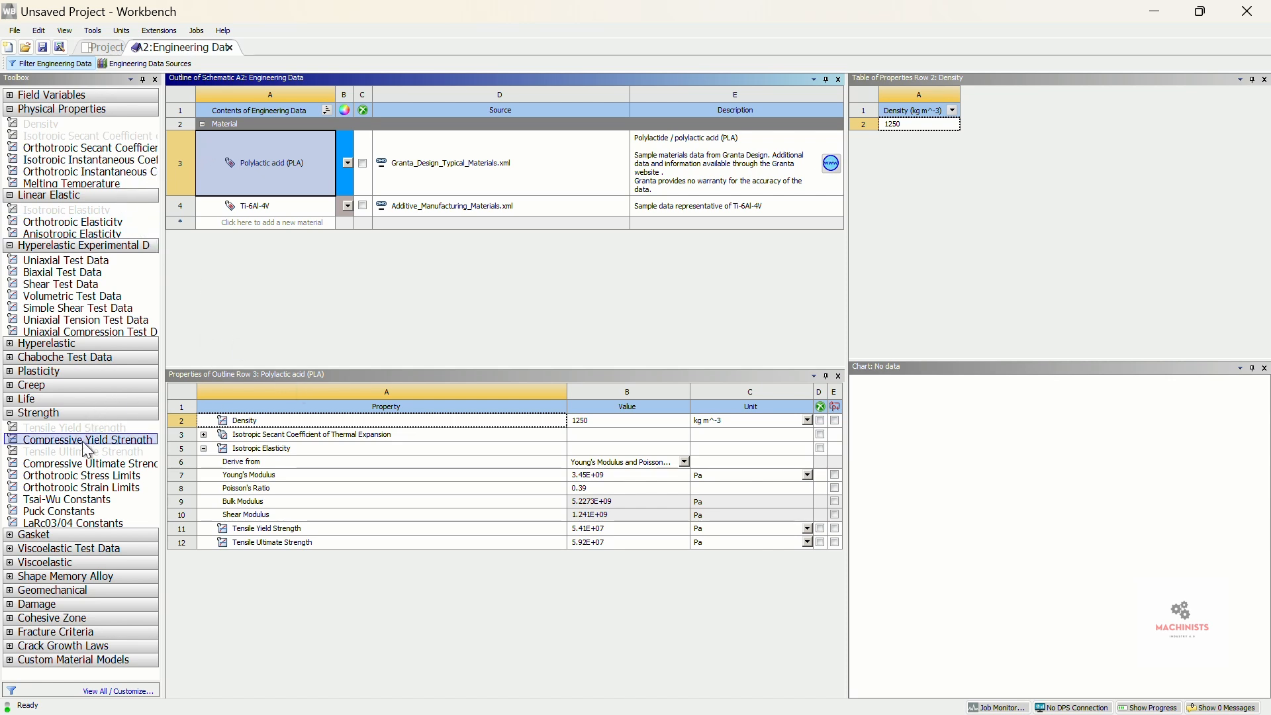
- Browse the engineering data sources and look through the materials in the General Materials library
click(118, 65)
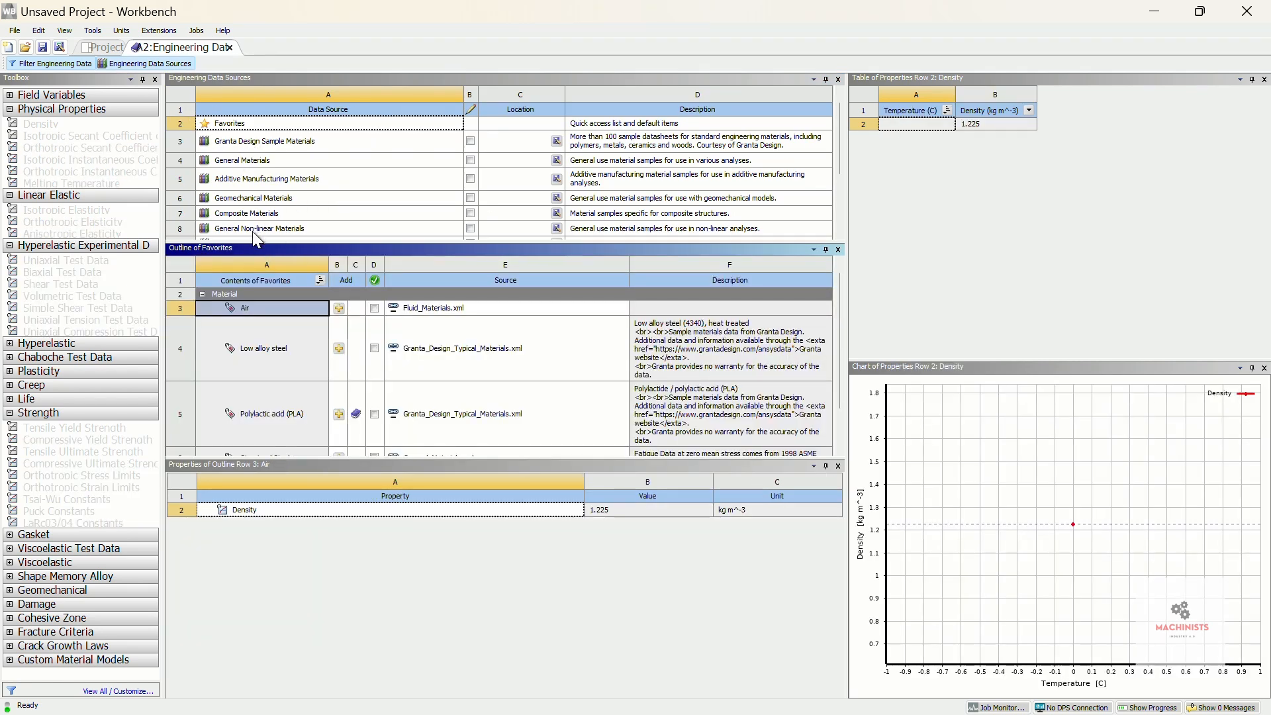
scroll(273, 220, down, 3)
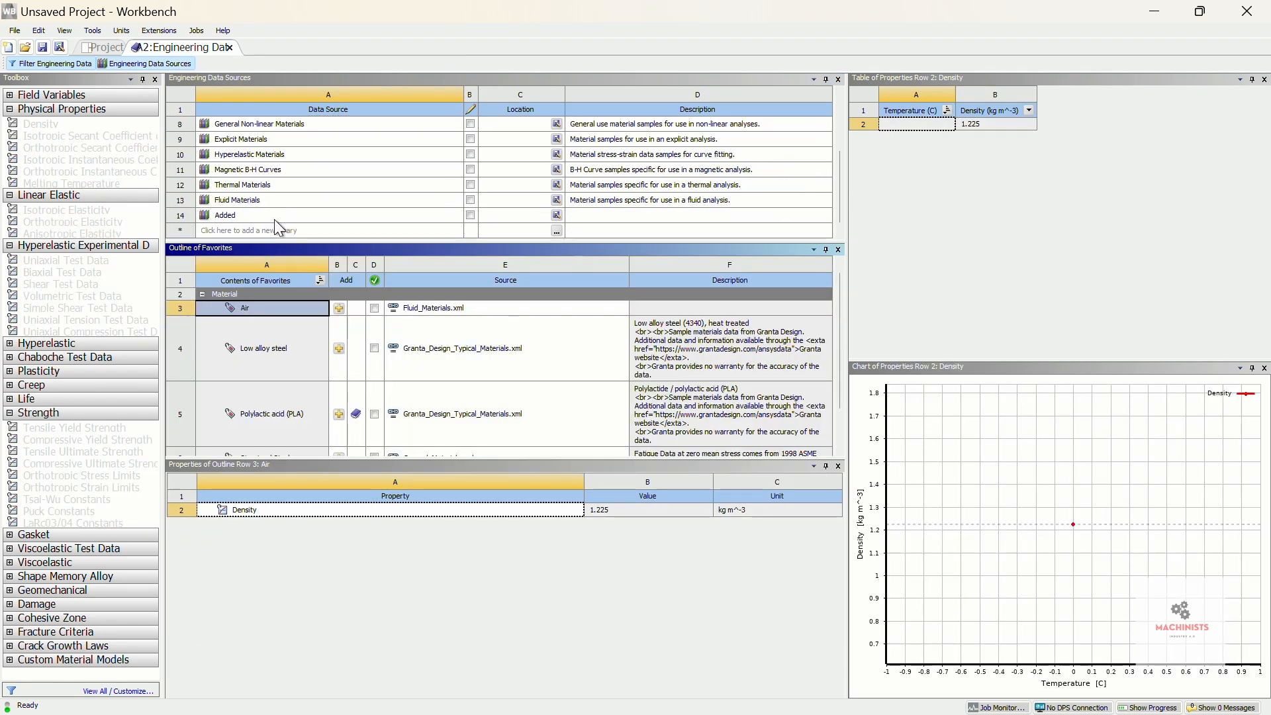
scroll(274, 220, up, 3)
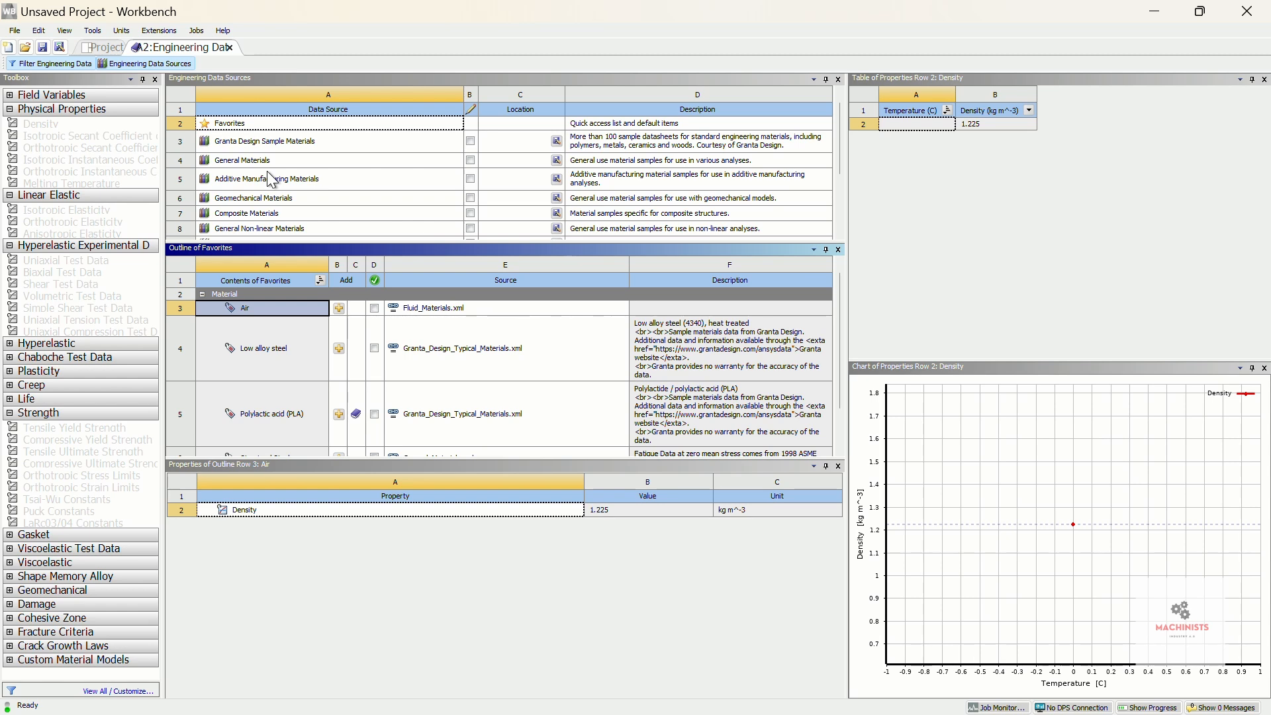
click(249, 156)
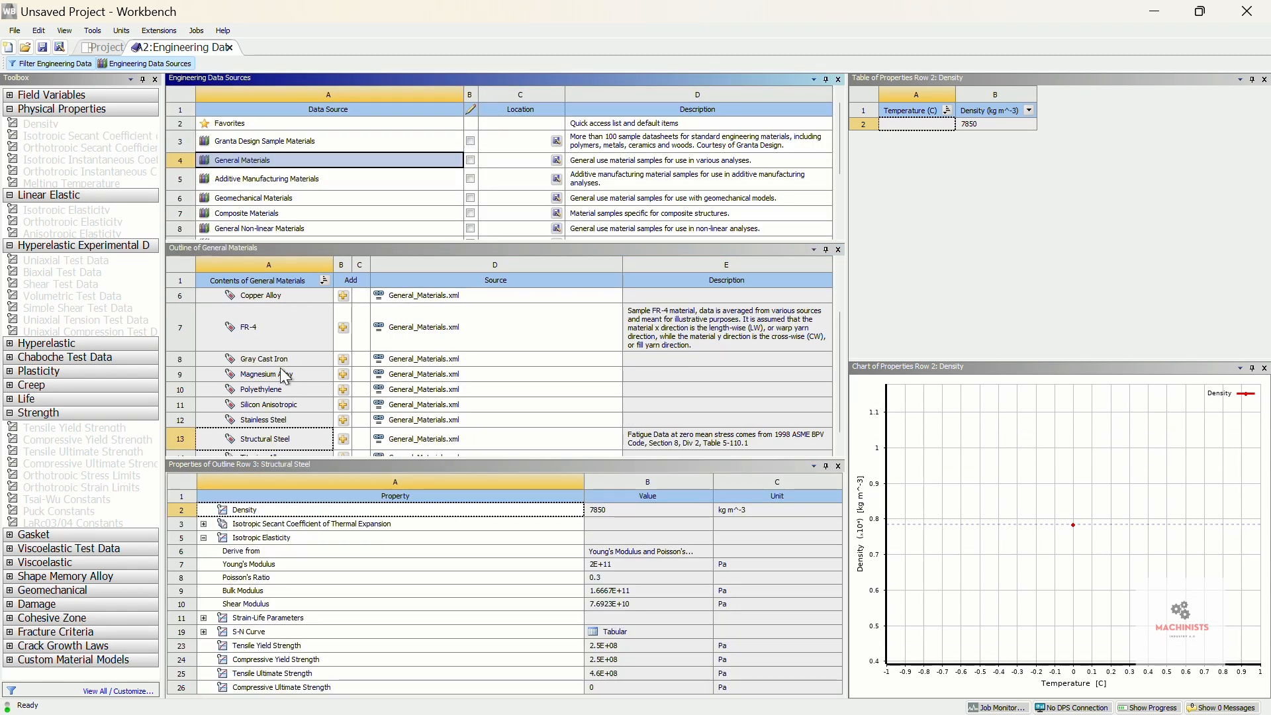
scroll(280, 360, up, 2)
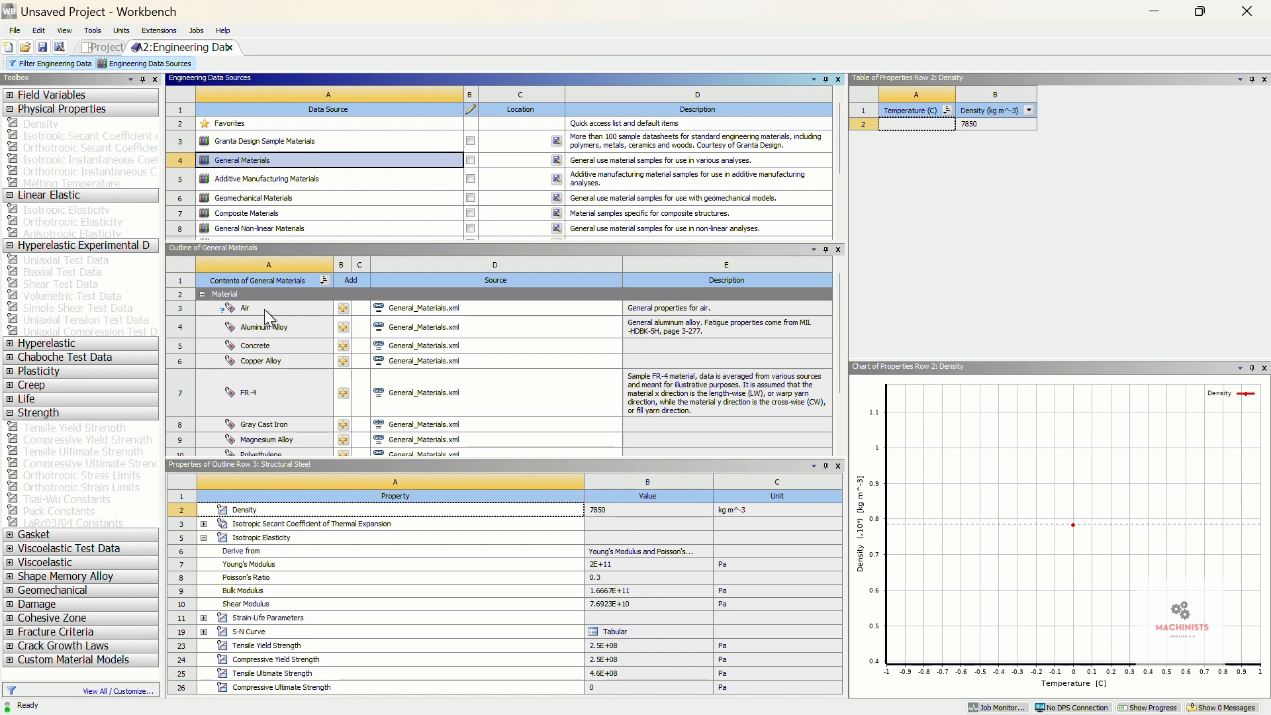
scroll(264, 308, down, 2)
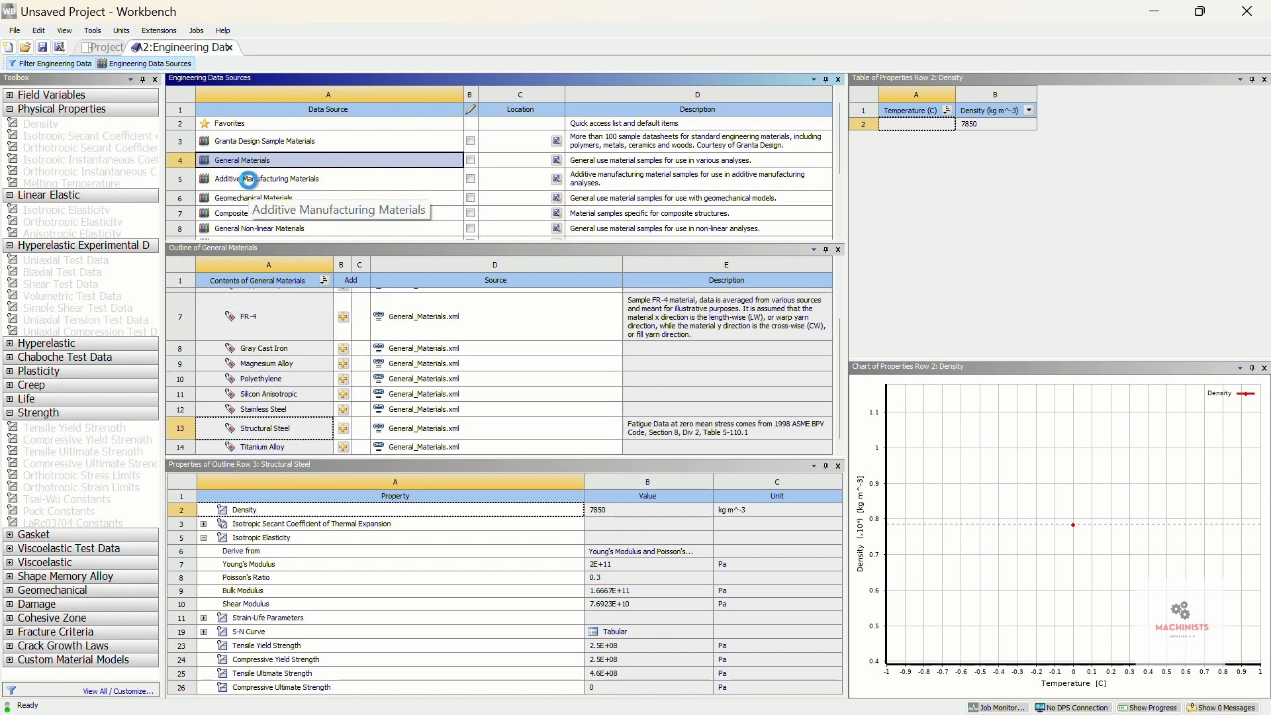
- Examine Ti-6Al-4V in the Additive Manufacturing Materials library, including its thermal expansion, melting temperature and isotropic elasticity data
click(253, 185)
click(265, 391)
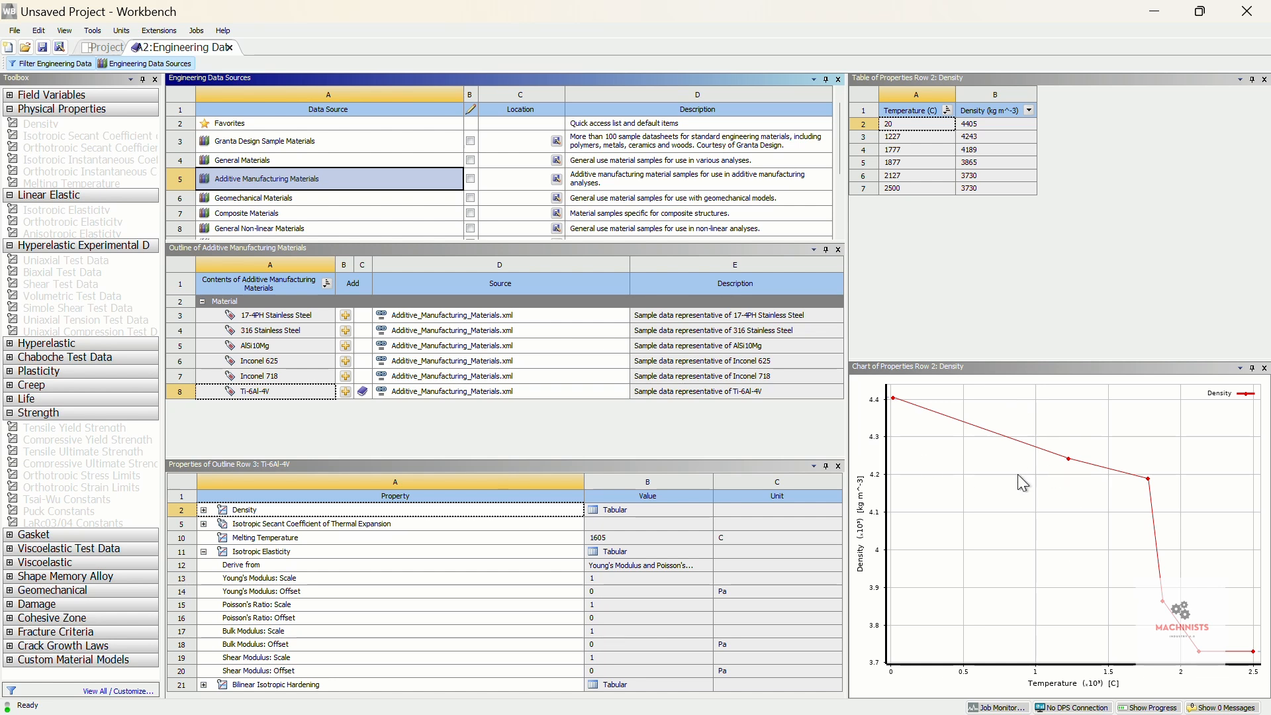
click(475, 523)
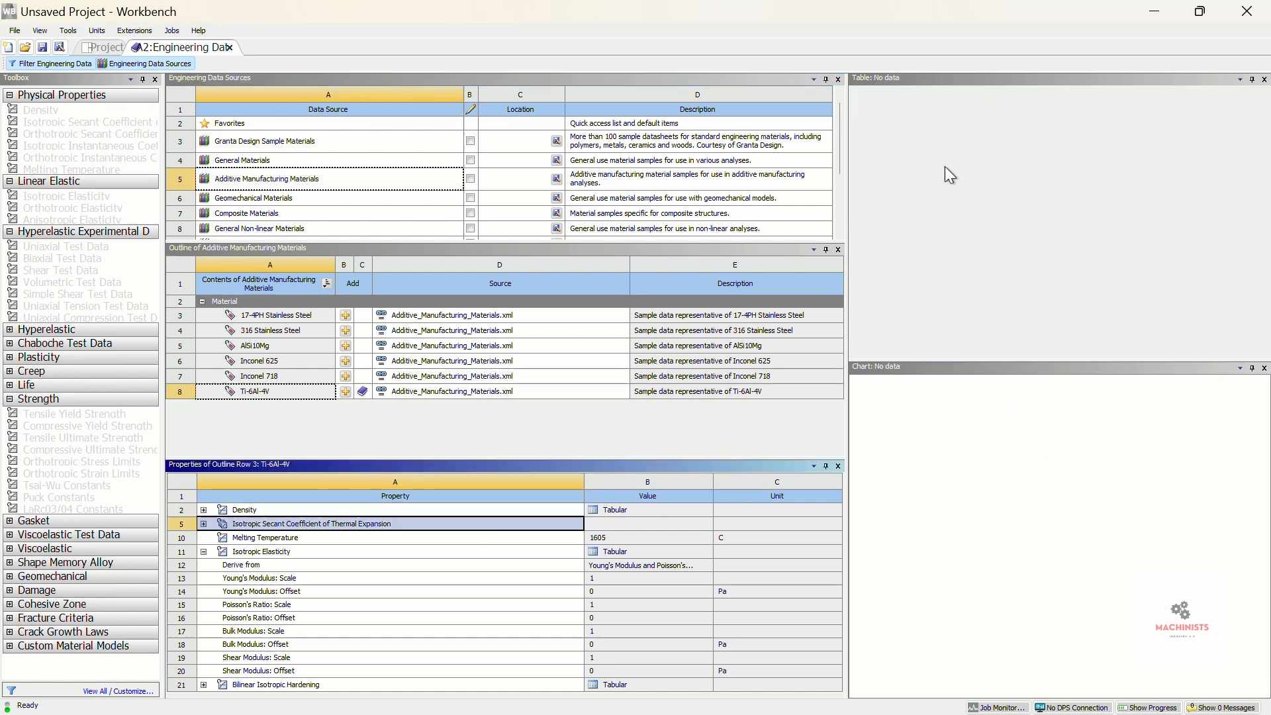
click(258, 538)
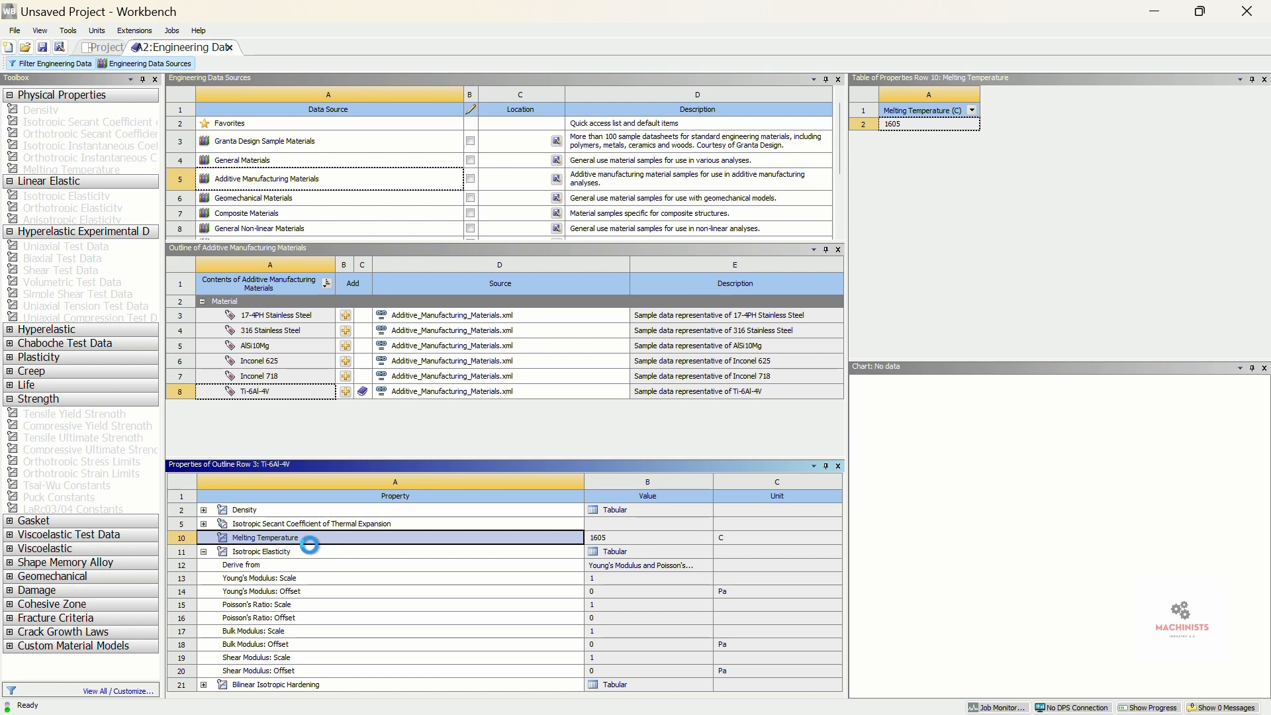
click(308, 549)
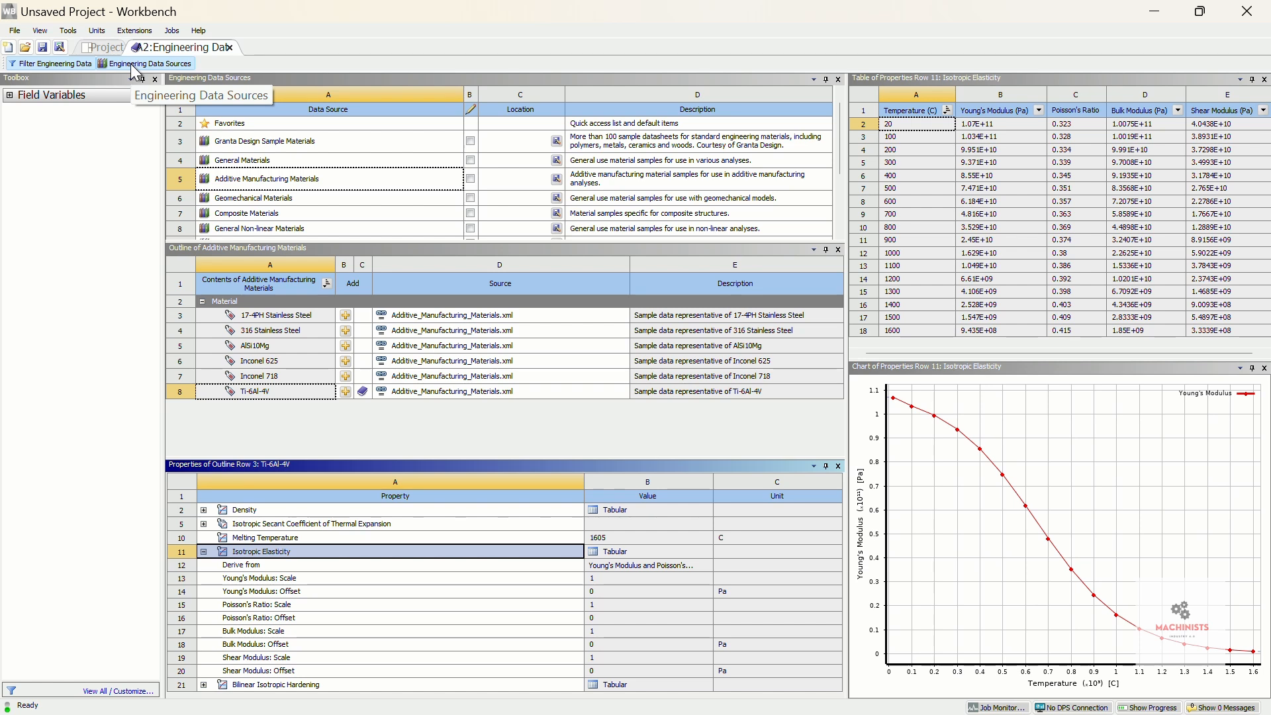
click(77, 65)
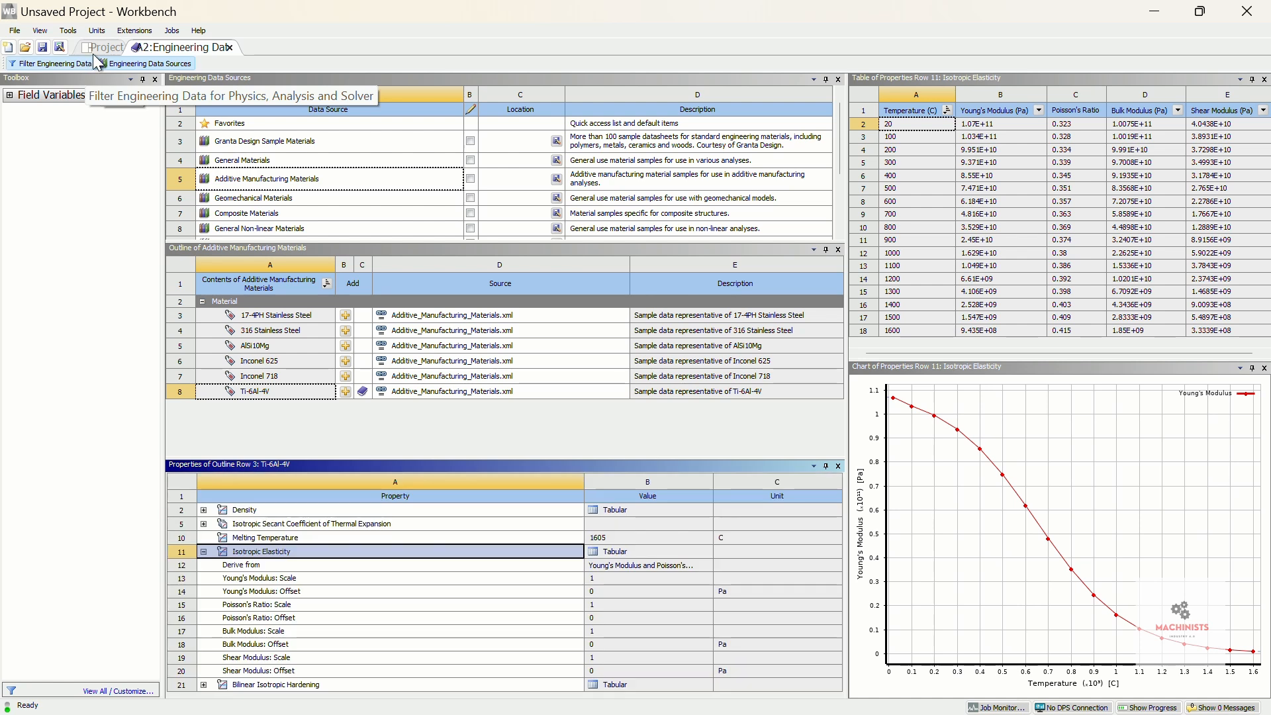
- Return to the project schematic and import the Beam IGS file from drive E: as the Static Structural system's geometry
click(101, 47)
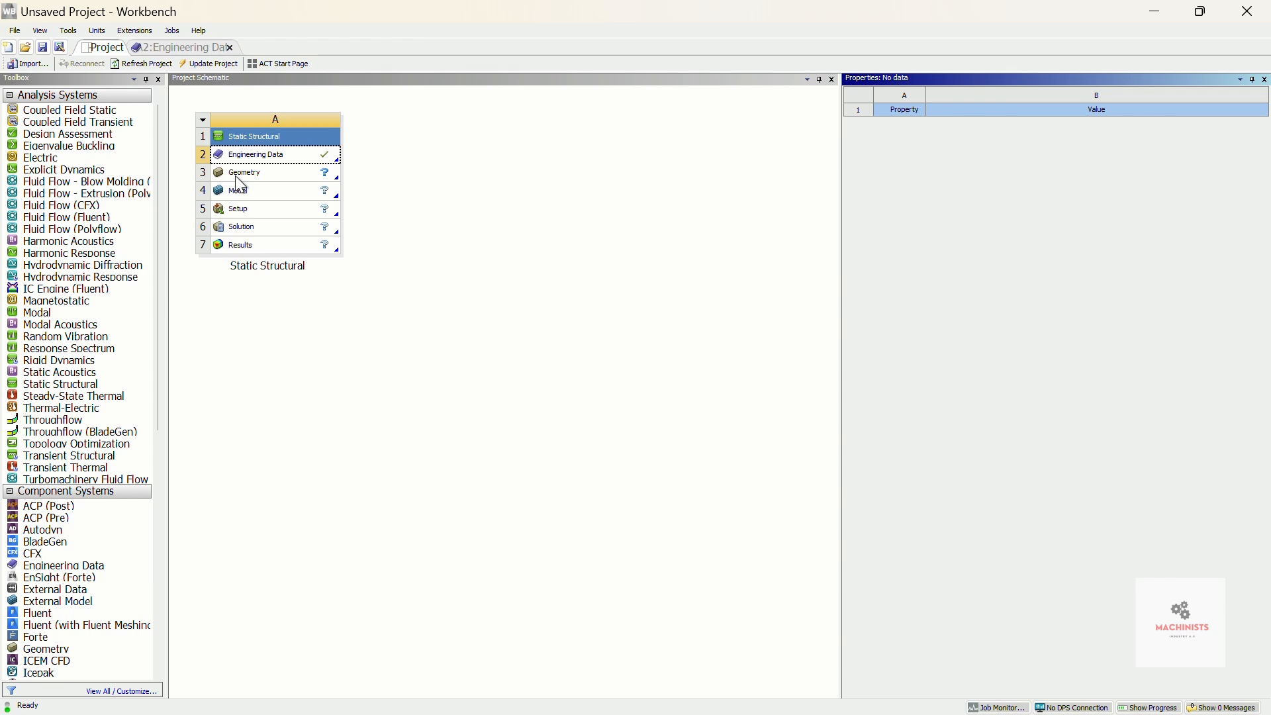
click(328, 170)
right_click(328, 171)
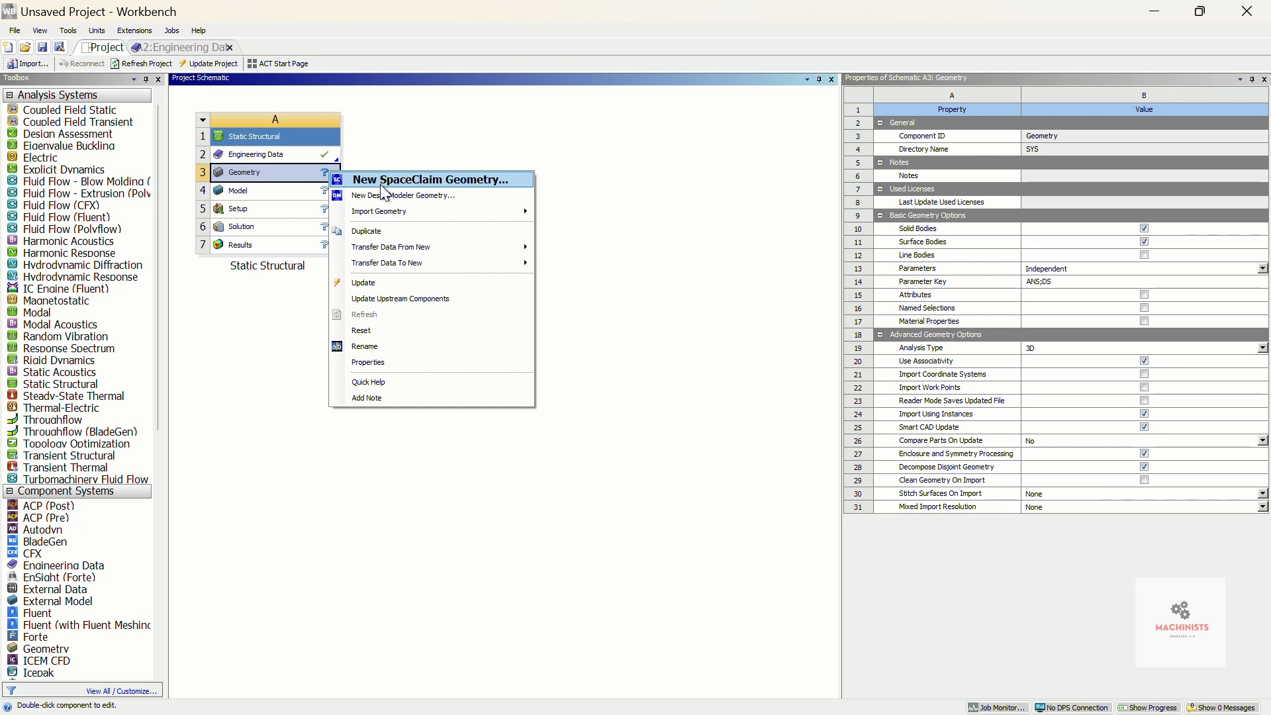
mouse_move(396, 212)
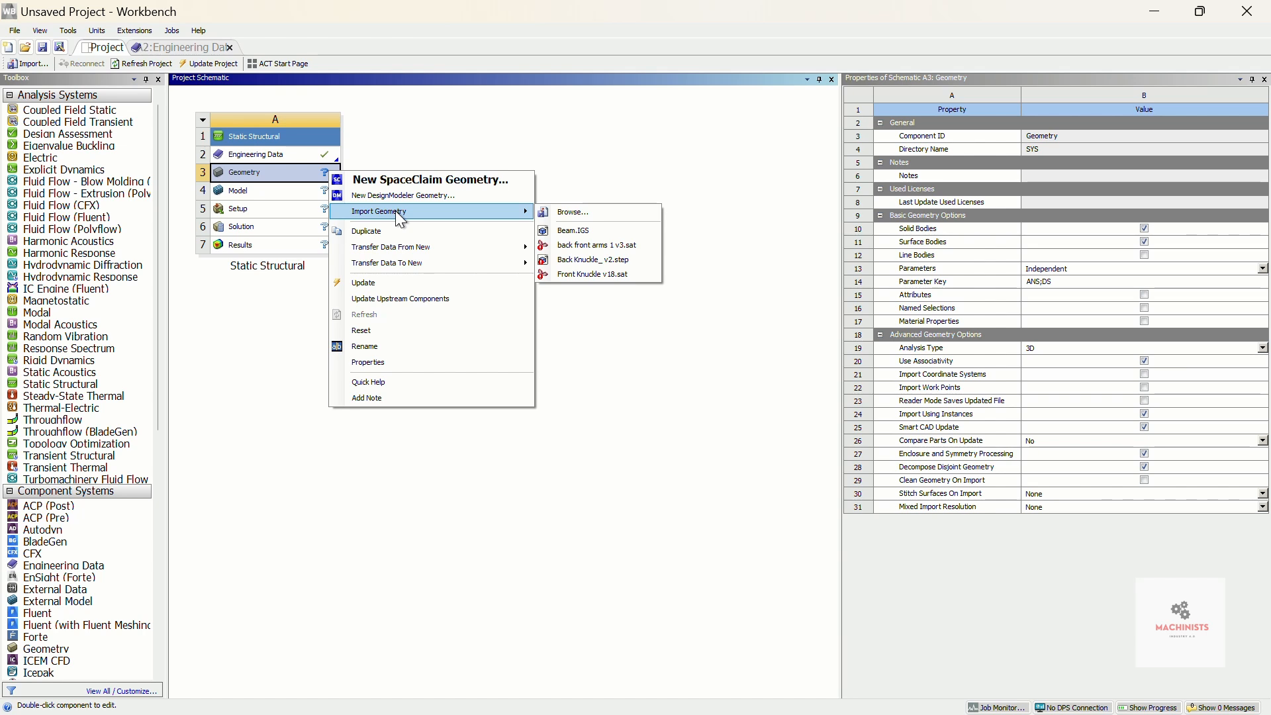
click(553, 214)
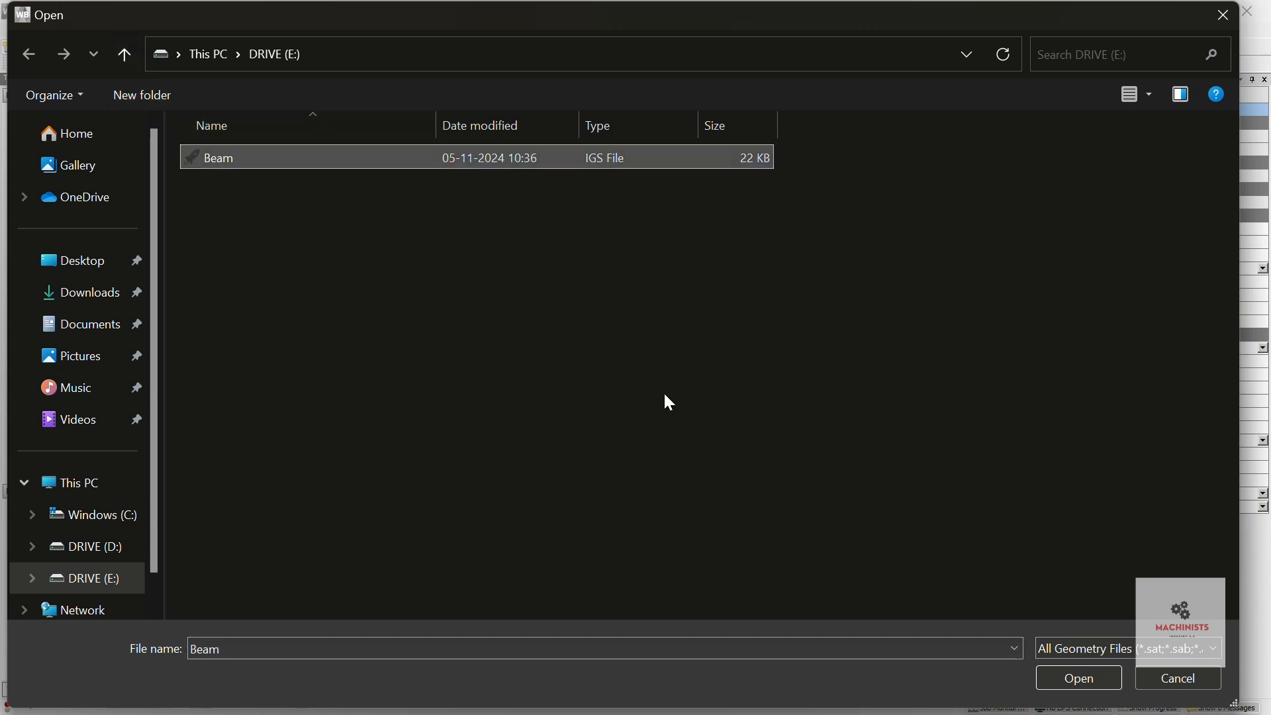
click(1063, 675)
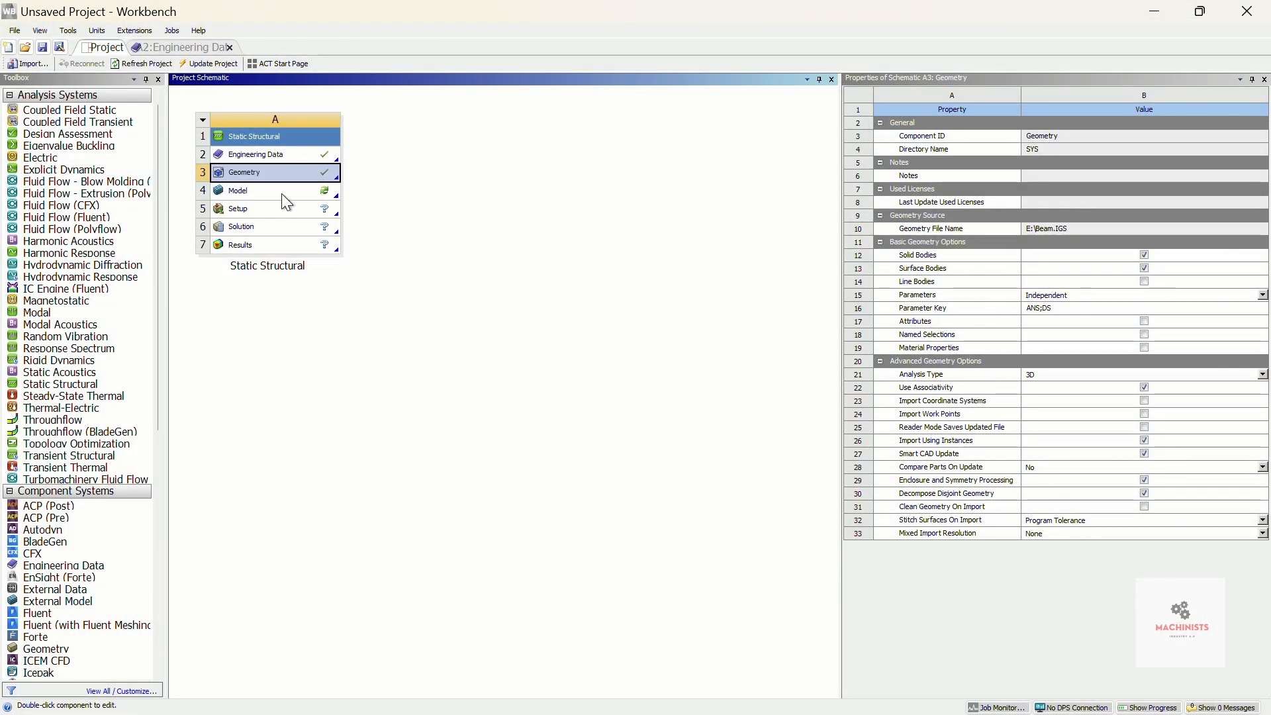
- Open the Static Structural system's Model cell for editing in Mechanical
double_click(322, 192)
right_click(325, 194)
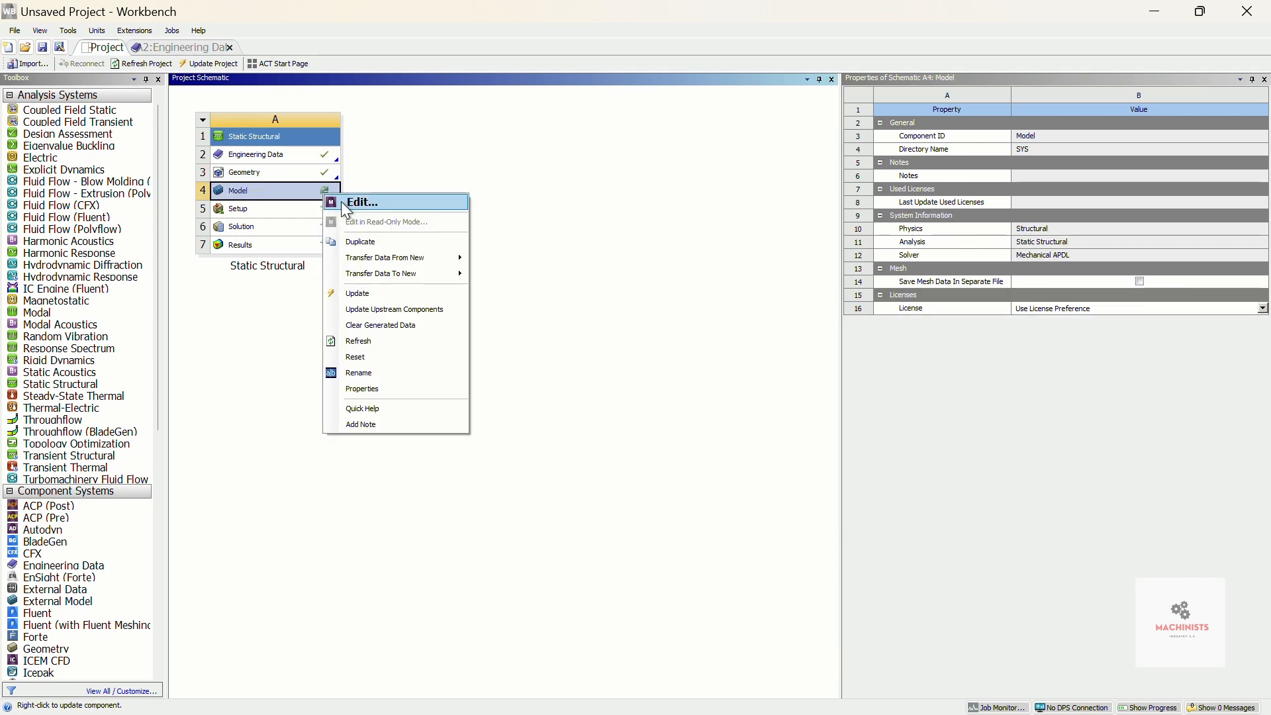
click(344, 203)
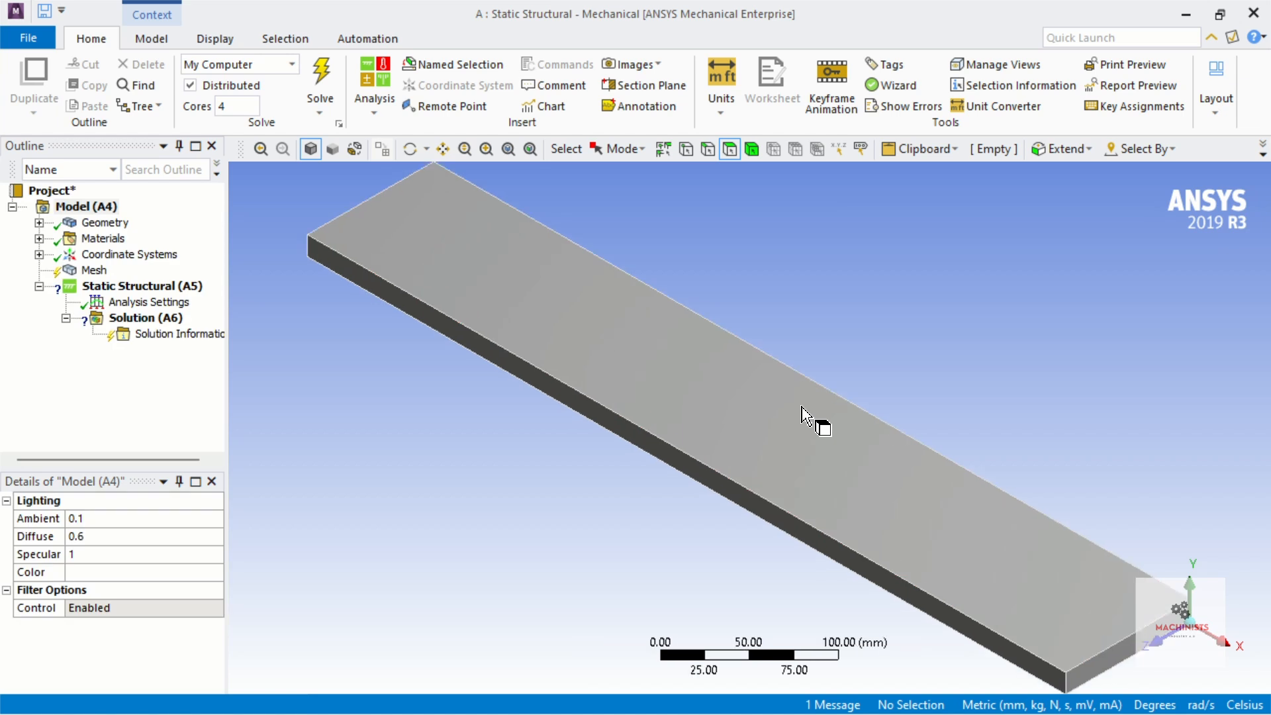
- Inspect the imported beam from another angle and review the Geometry object's details, including the Bounding Box and Properties groups
scroll(801, 409, down, 3)
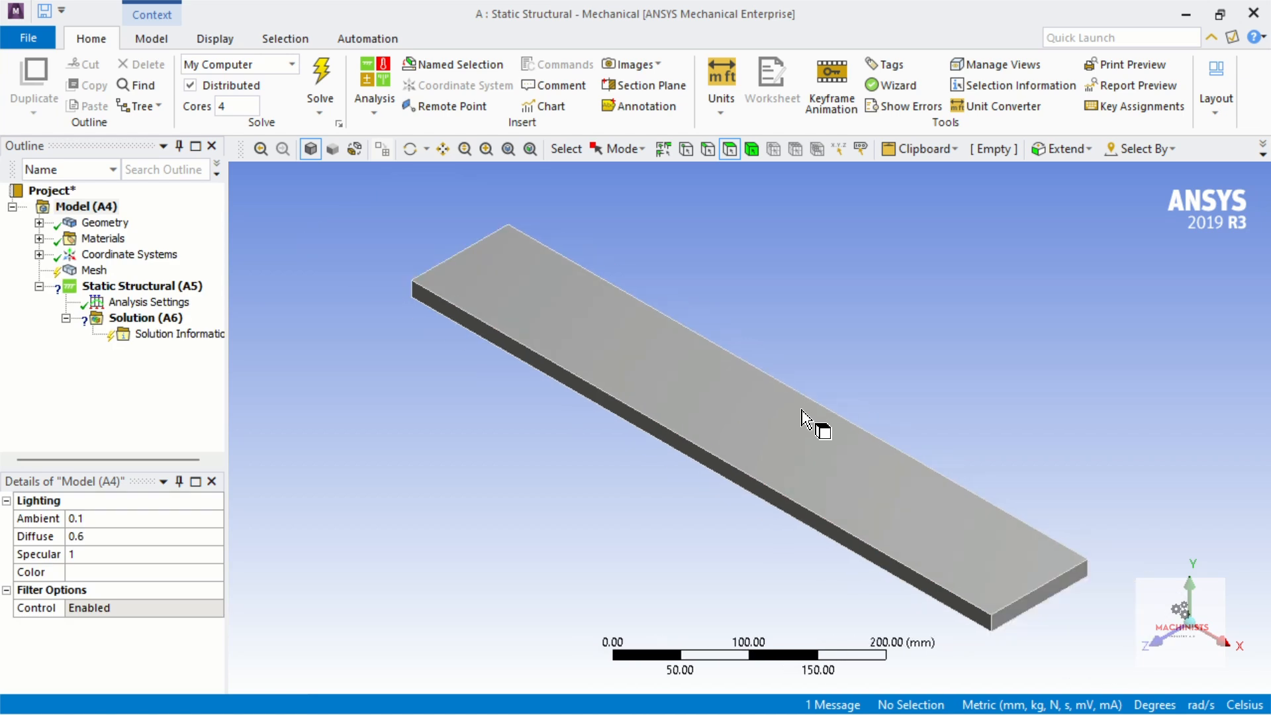
middle_drag(740, 561, 481, 563)
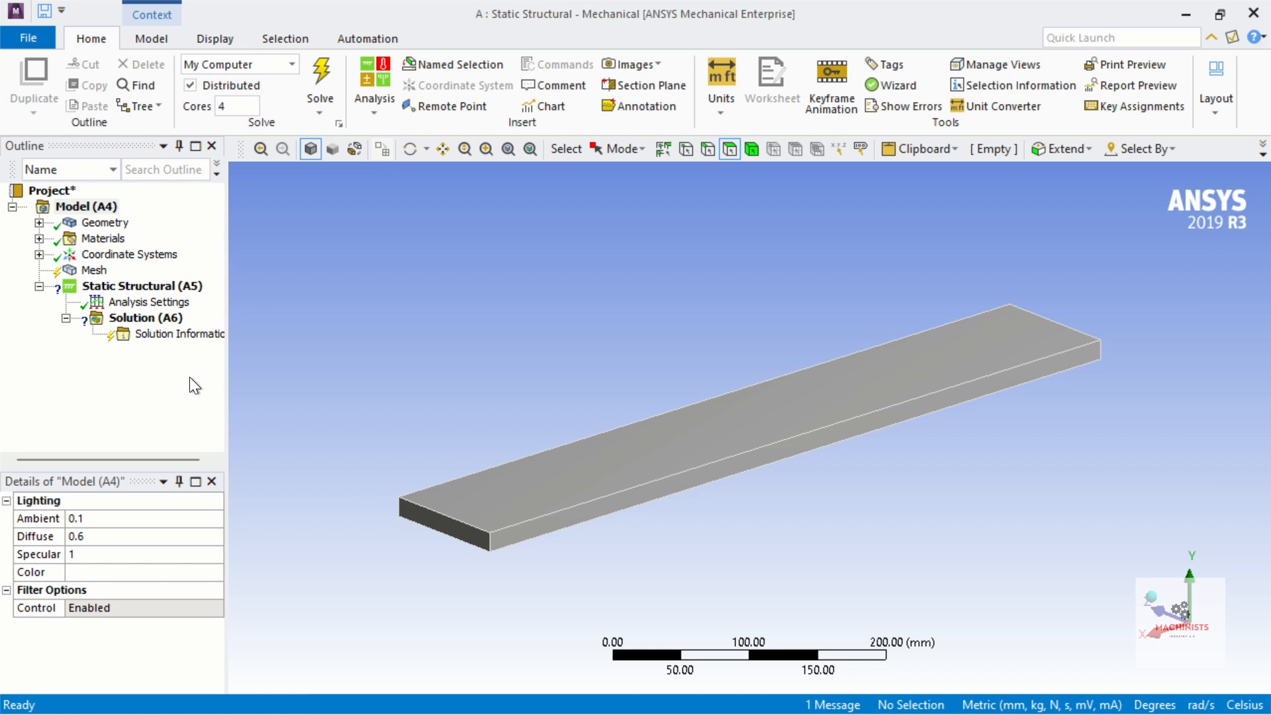
click(116, 225)
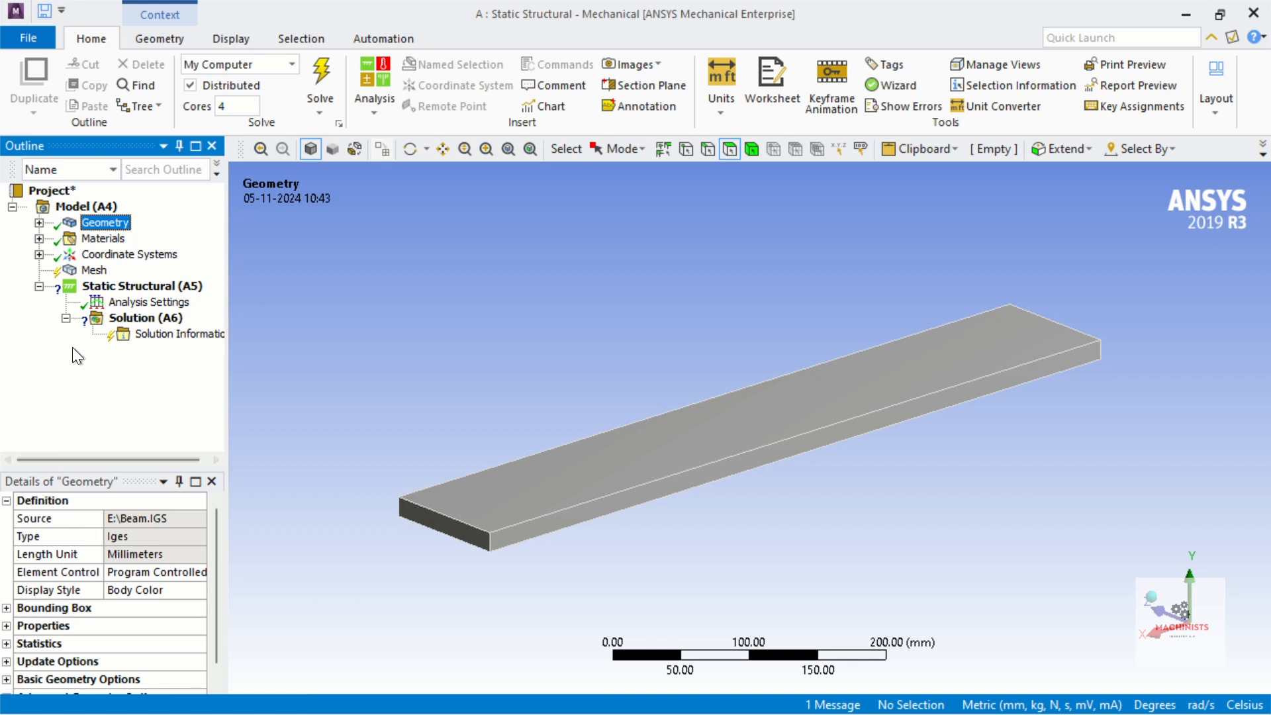
scroll(72, 589, down, 1)
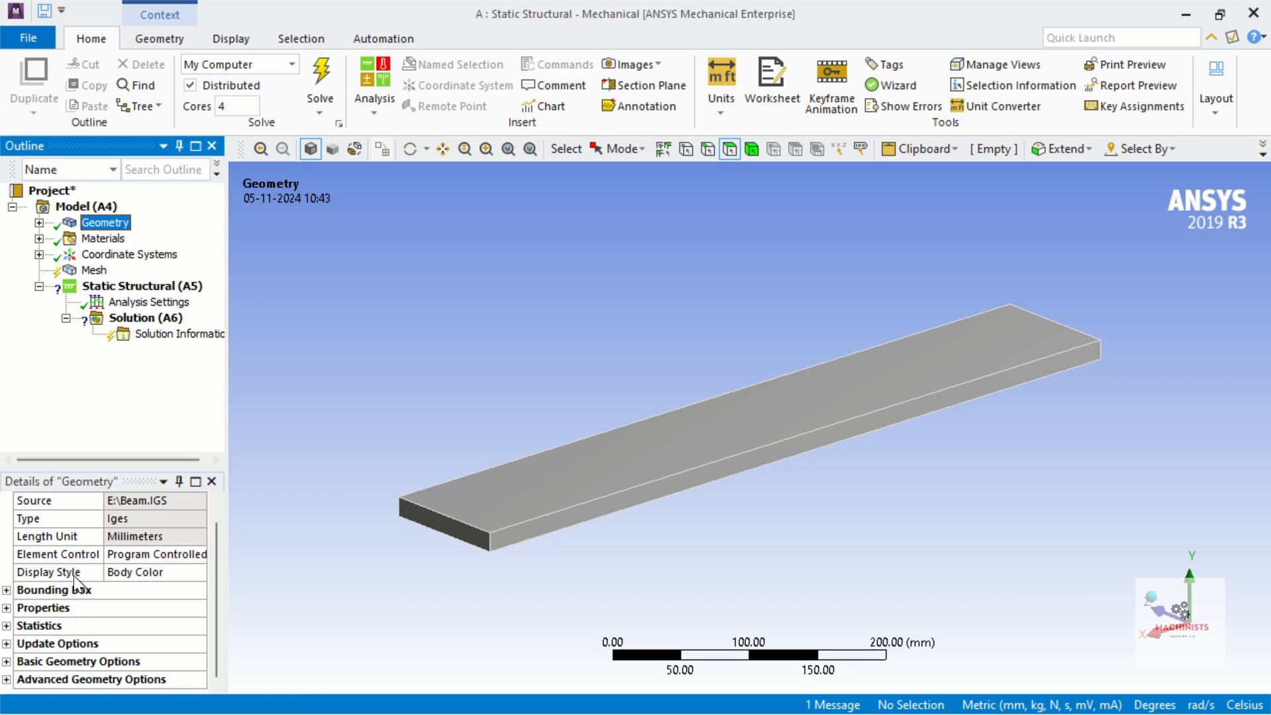
click(10, 591)
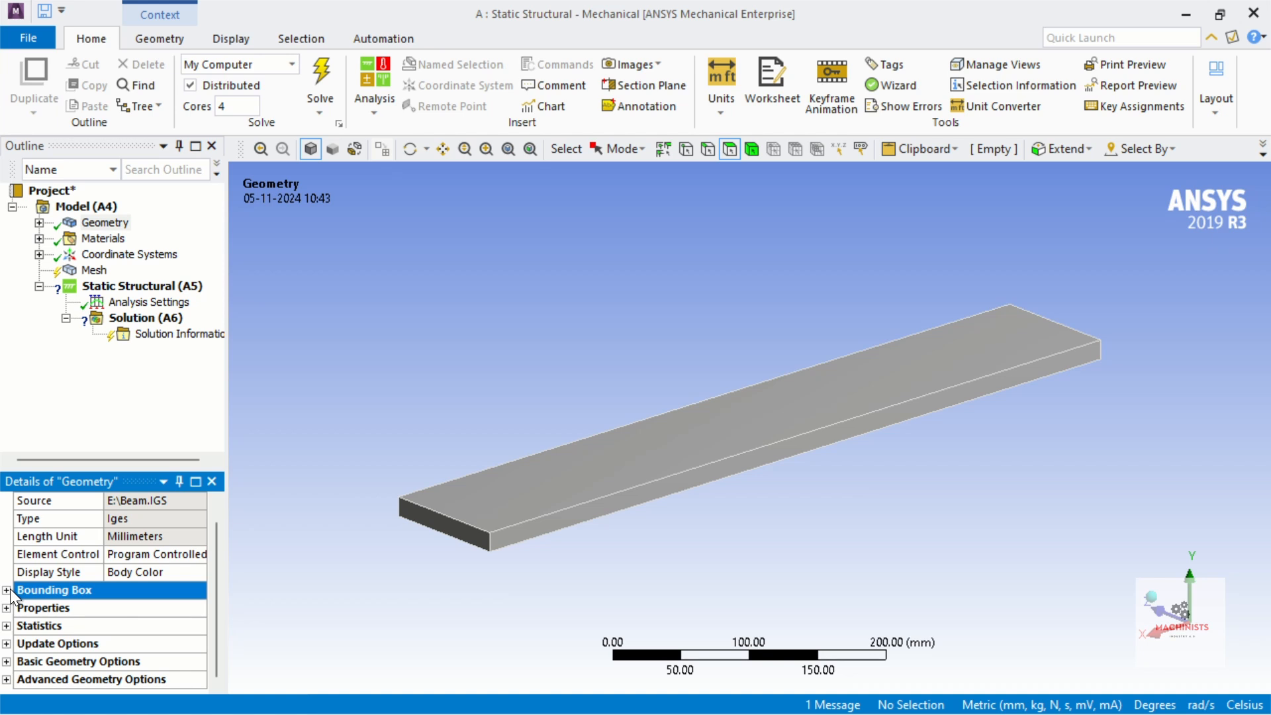
click(7, 606)
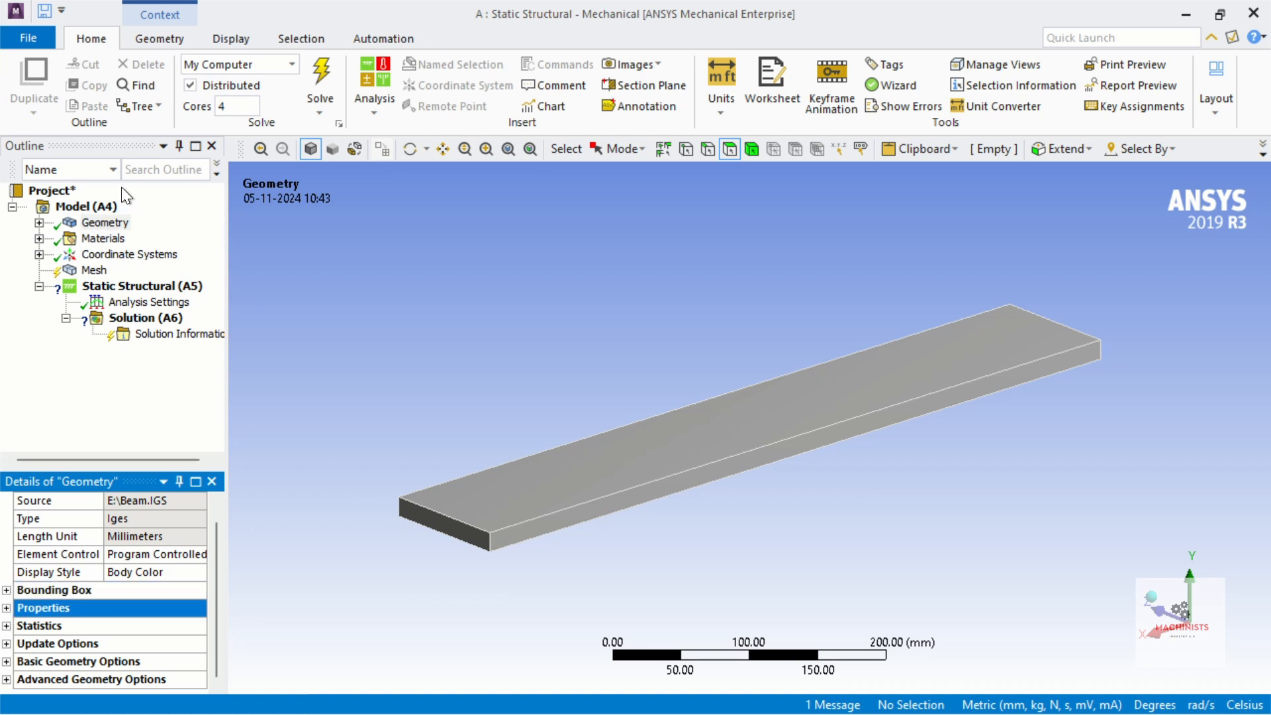
- Insert a Material Assignment under Materials and scope it to the beam body
click(84, 242)
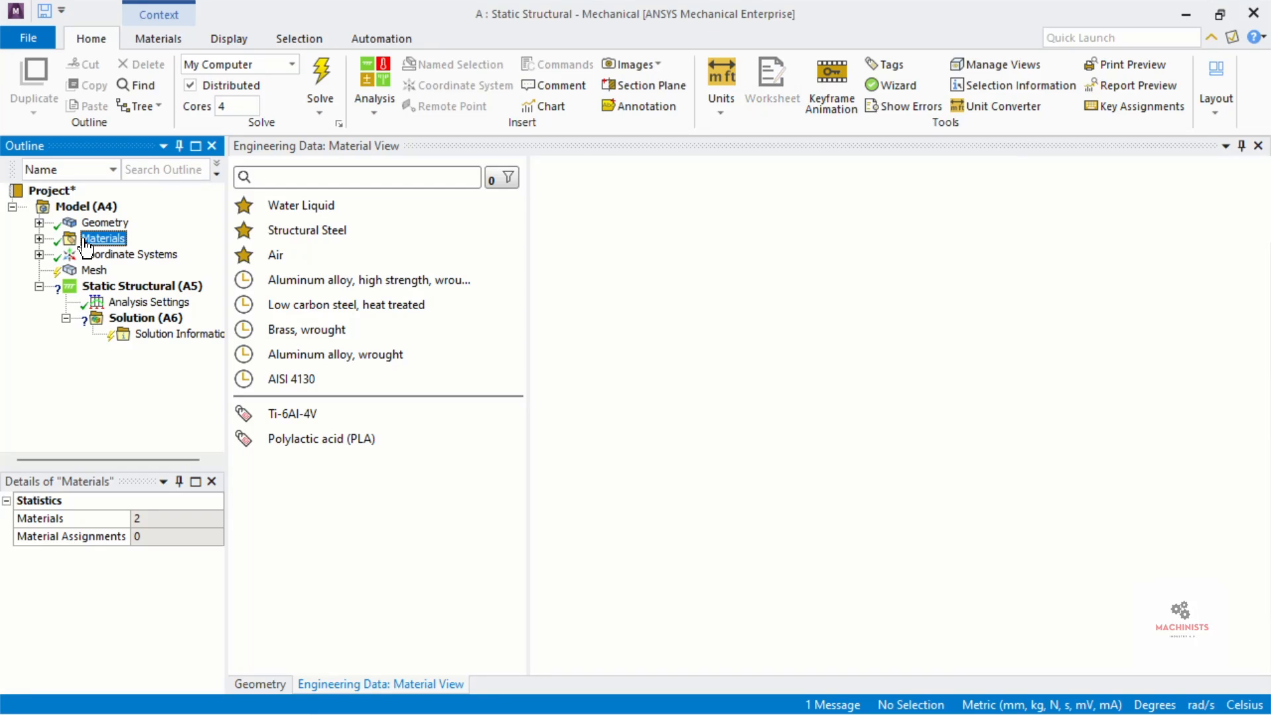
right_click(86, 246)
mouse_move(104, 248)
click(306, 252)
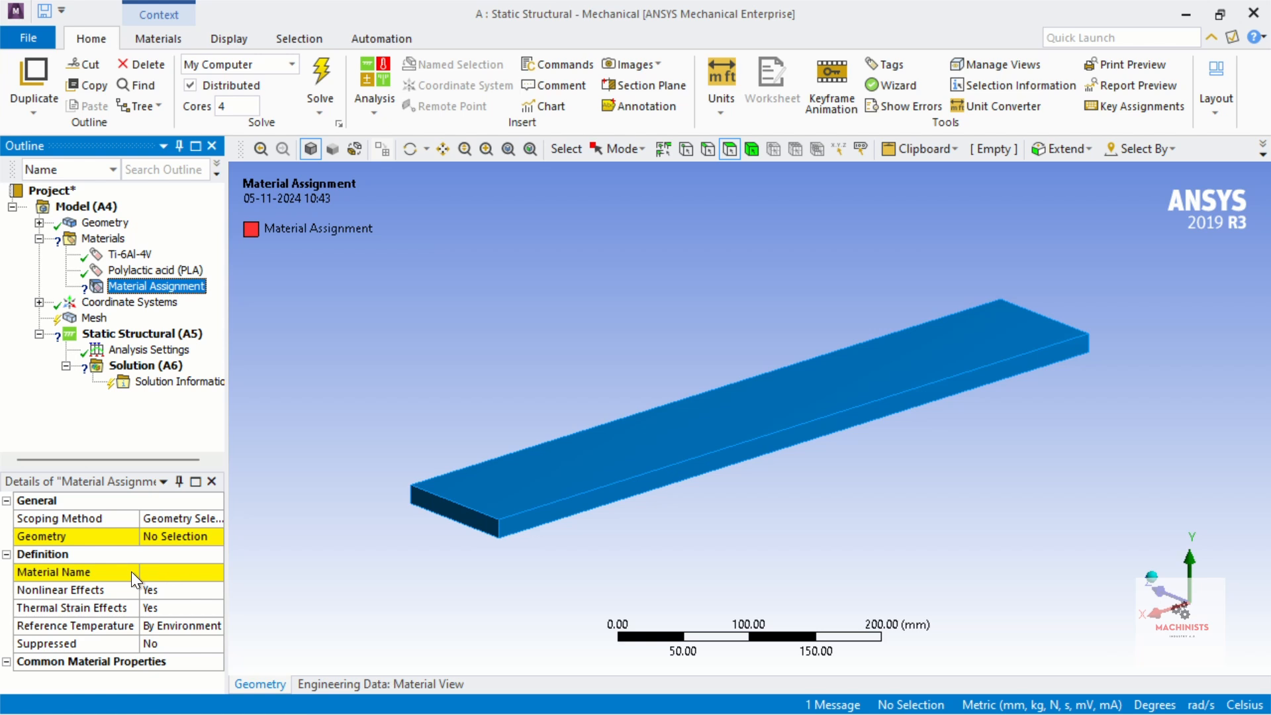
click(160, 537)
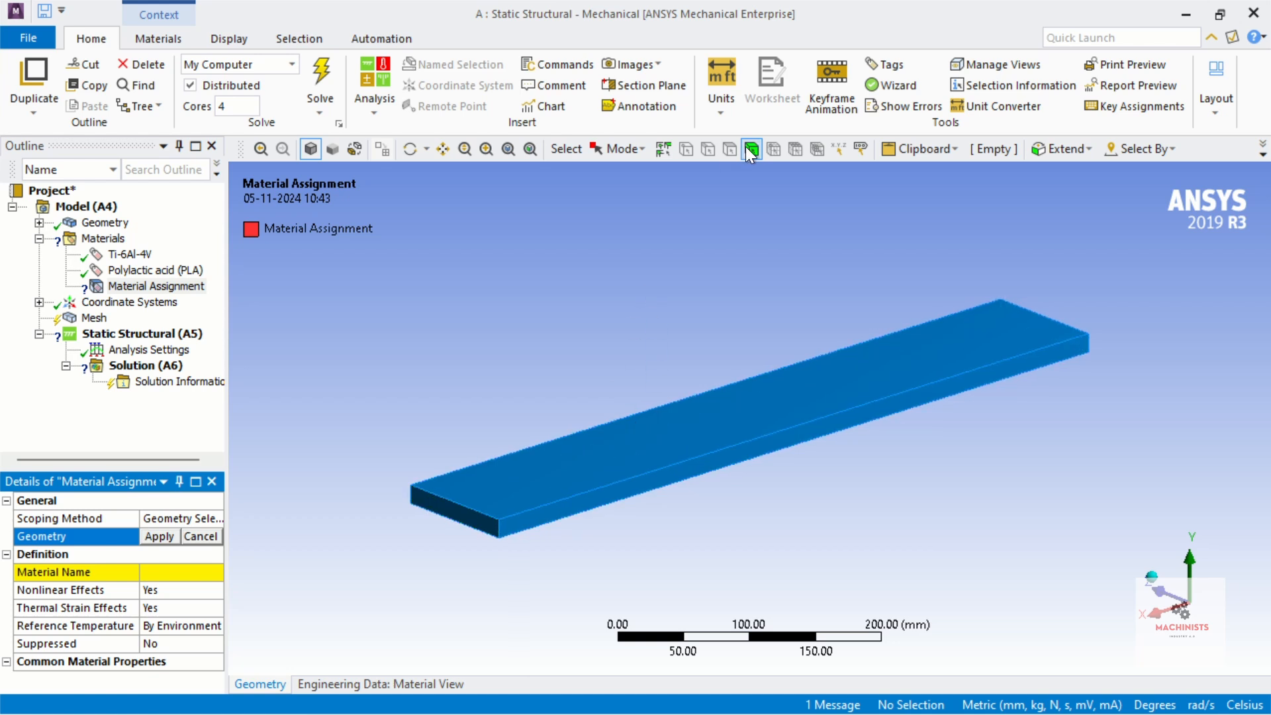
click(677, 429)
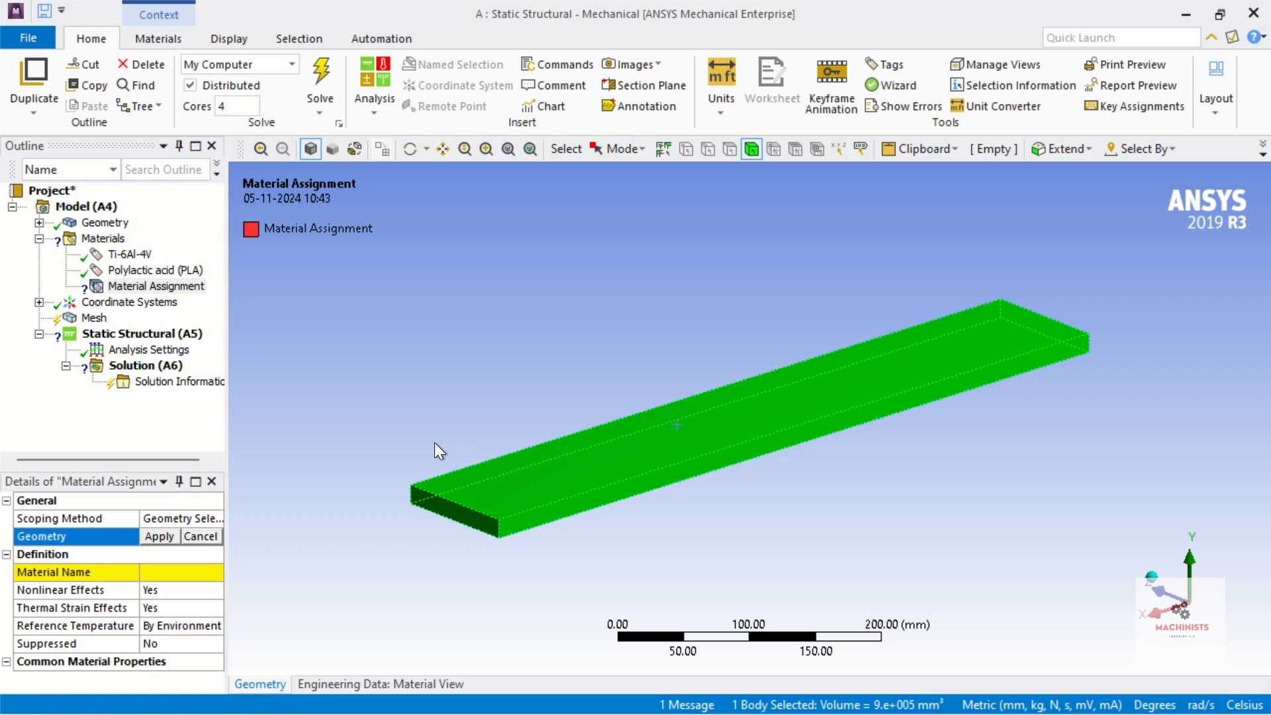
click(164, 537)
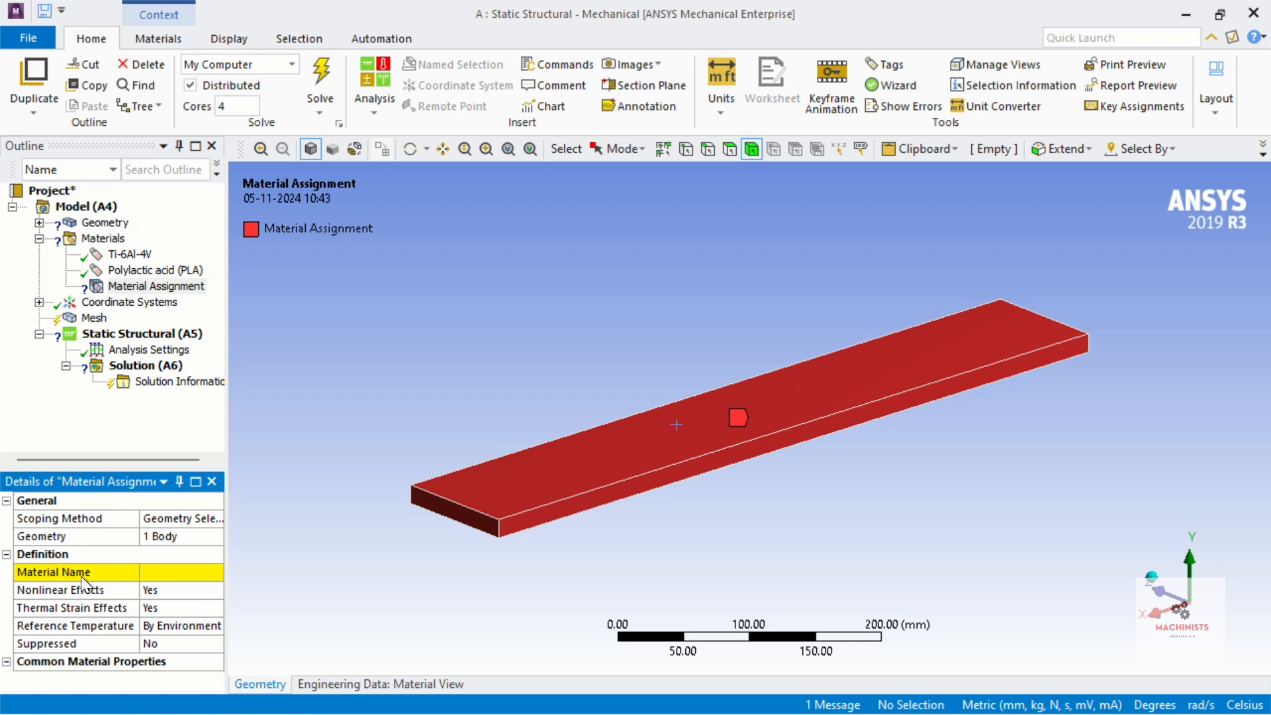
- Set the material assignment's Material Name to "Low carbon steel, heat treated"
click(151, 573)
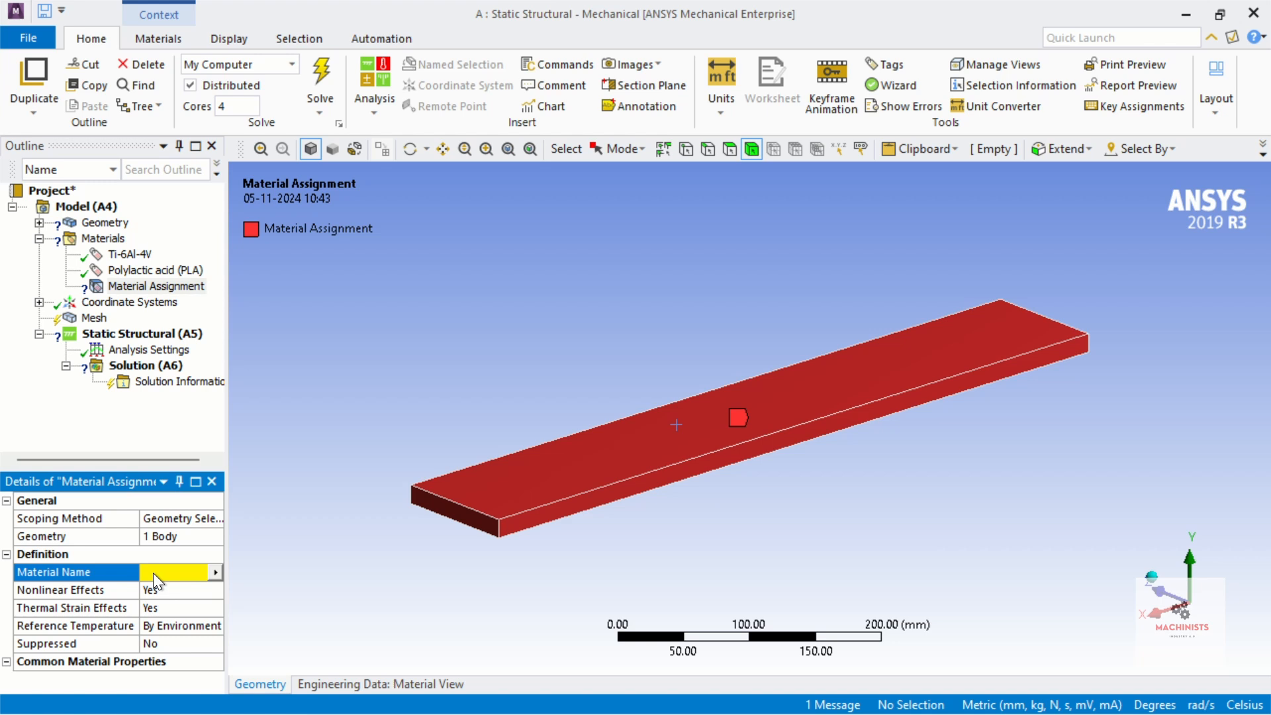
click(211, 570)
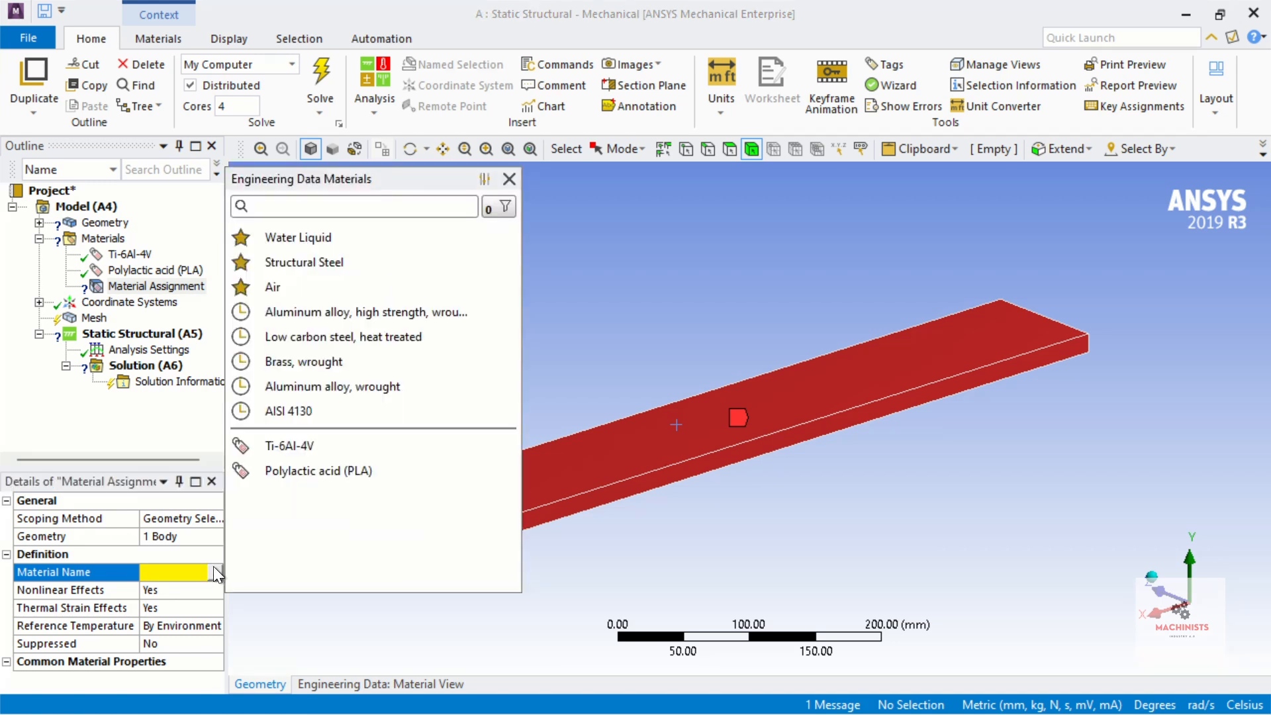
click(278, 341)
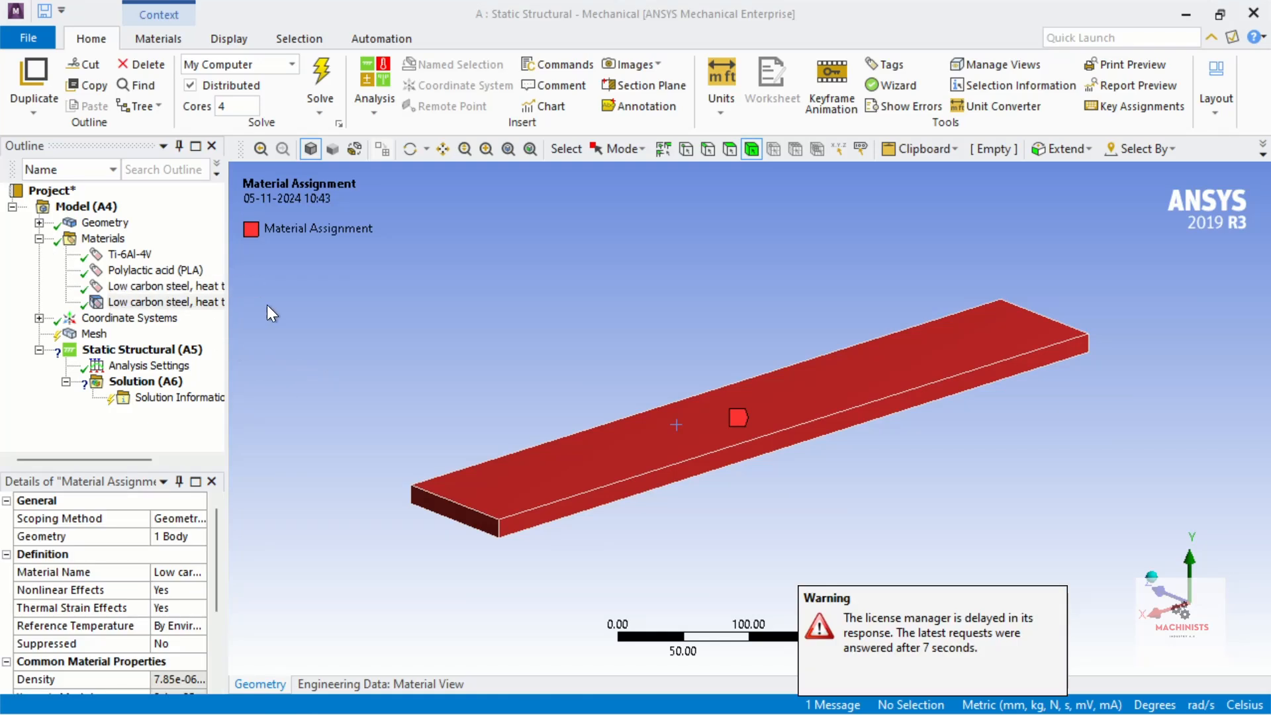
- Display the Coordinate Systems and examine the origin and axis directions on the beam from several angles
scroll(781, 410, down, 2)
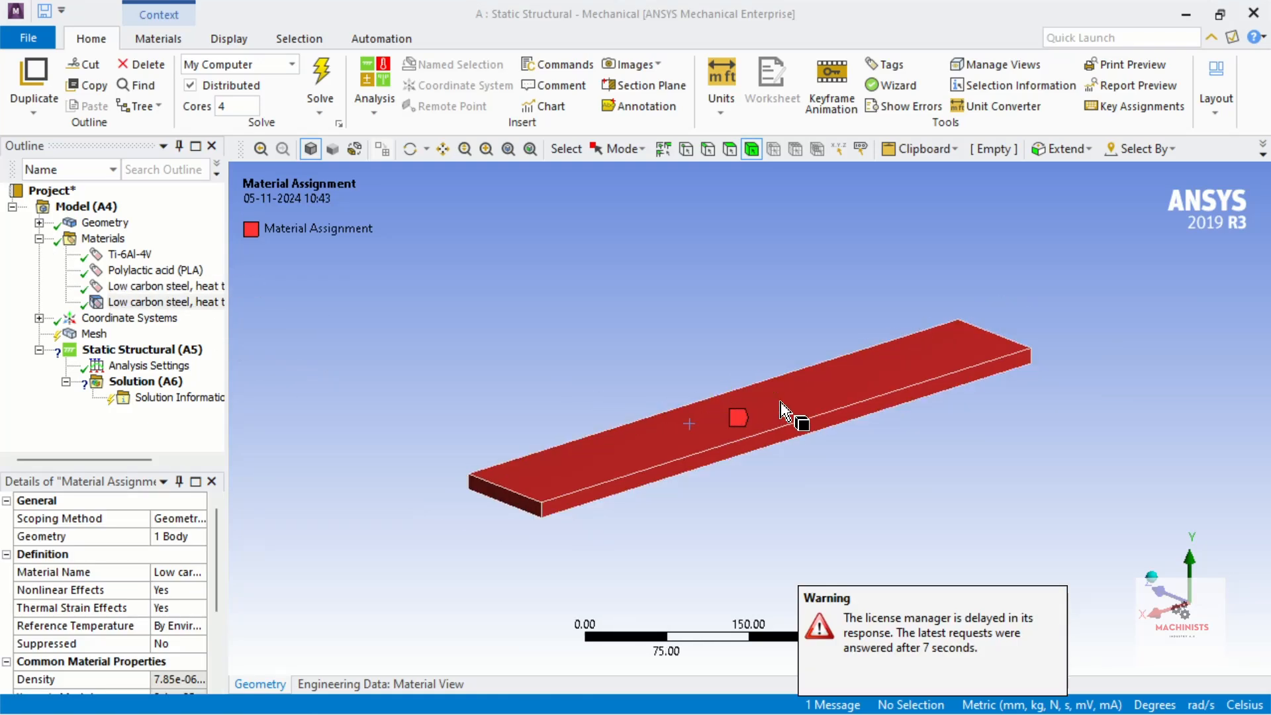
scroll(781, 405, down, 2)
middle_drag(781, 405, 769, 451)
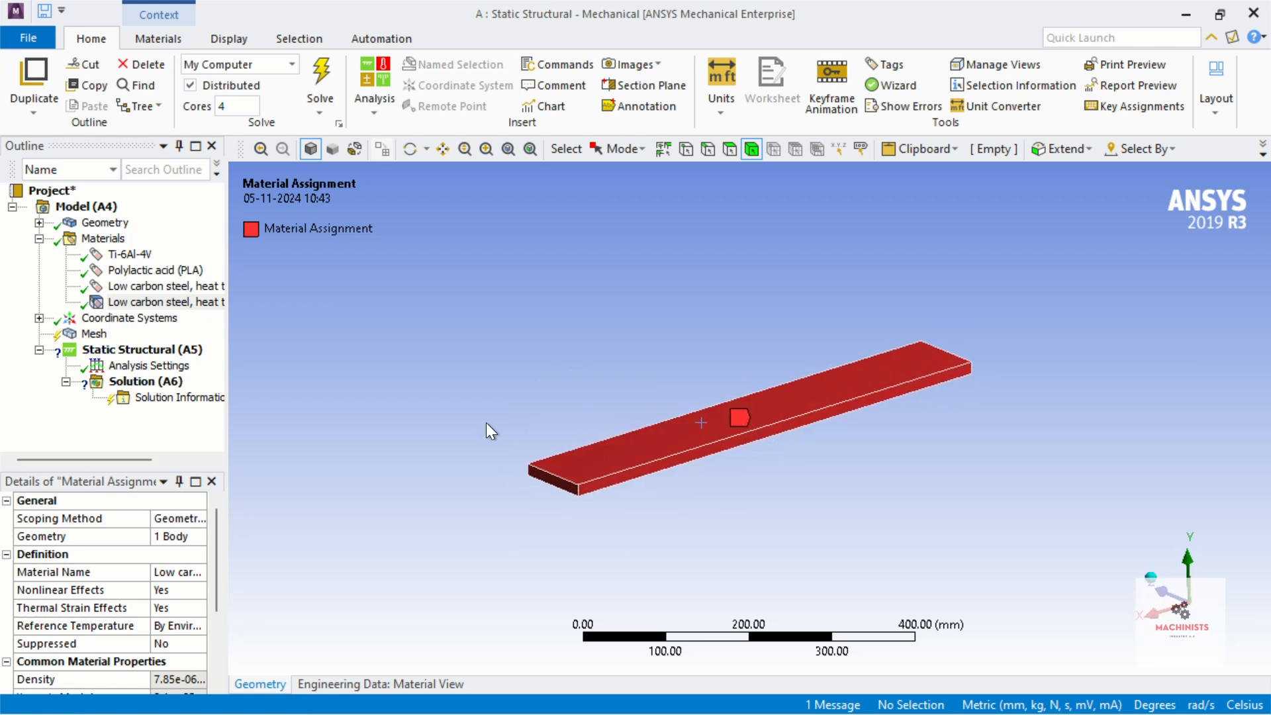
click(80, 319)
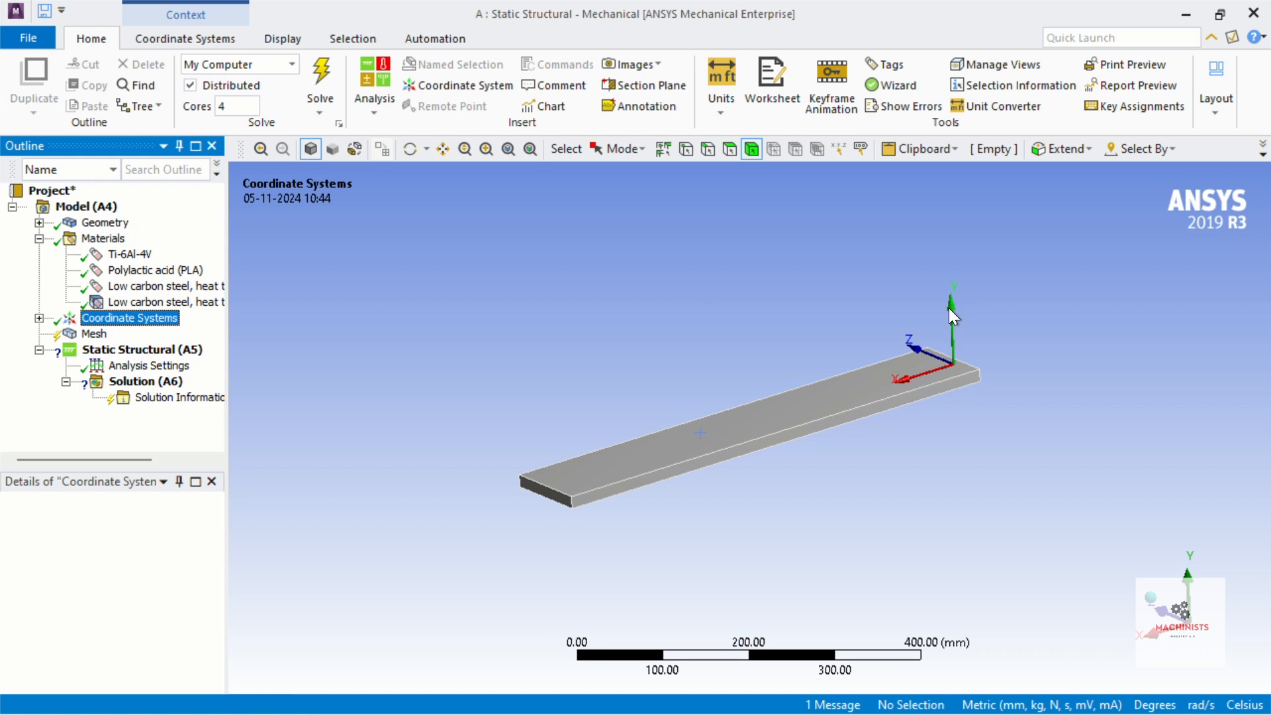
scroll(918, 424, down, 2)
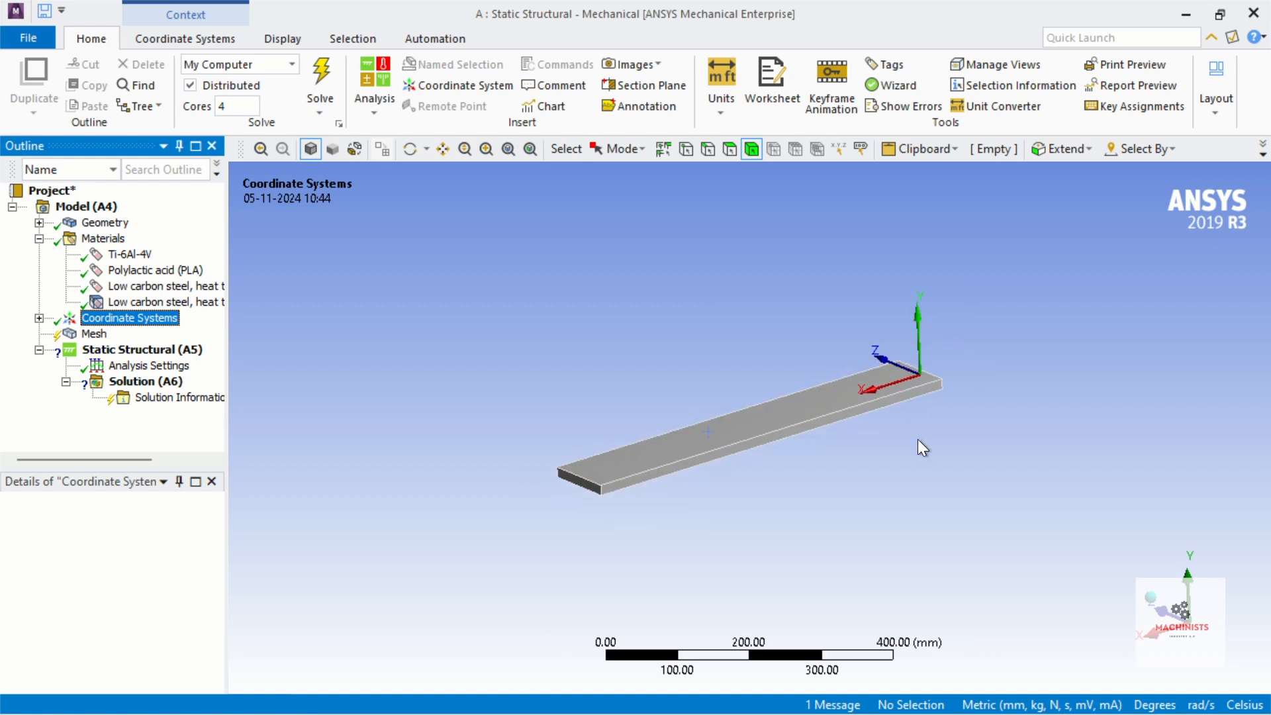
scroll(918, 439, up, 1)
middle_drag(917, 439, 1264, 444)
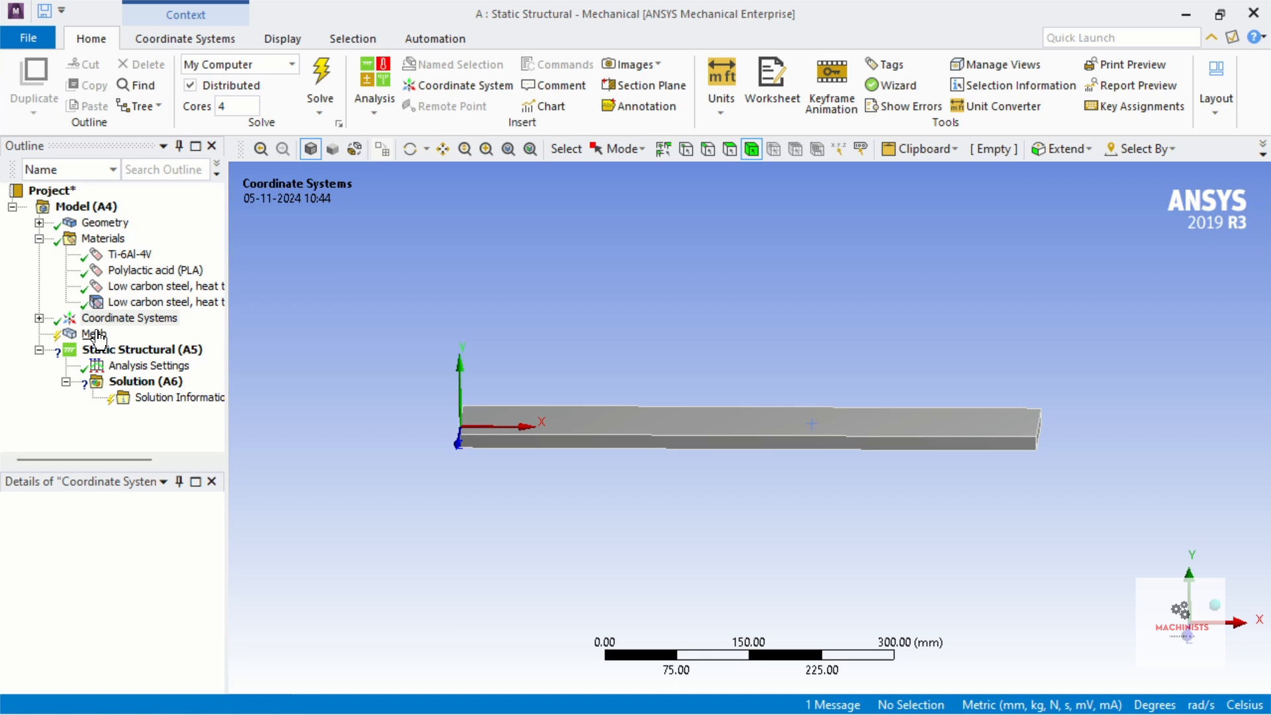
middle_drag(880, 440, 753, 375)
middle_drag(635, 364, 871, 397)
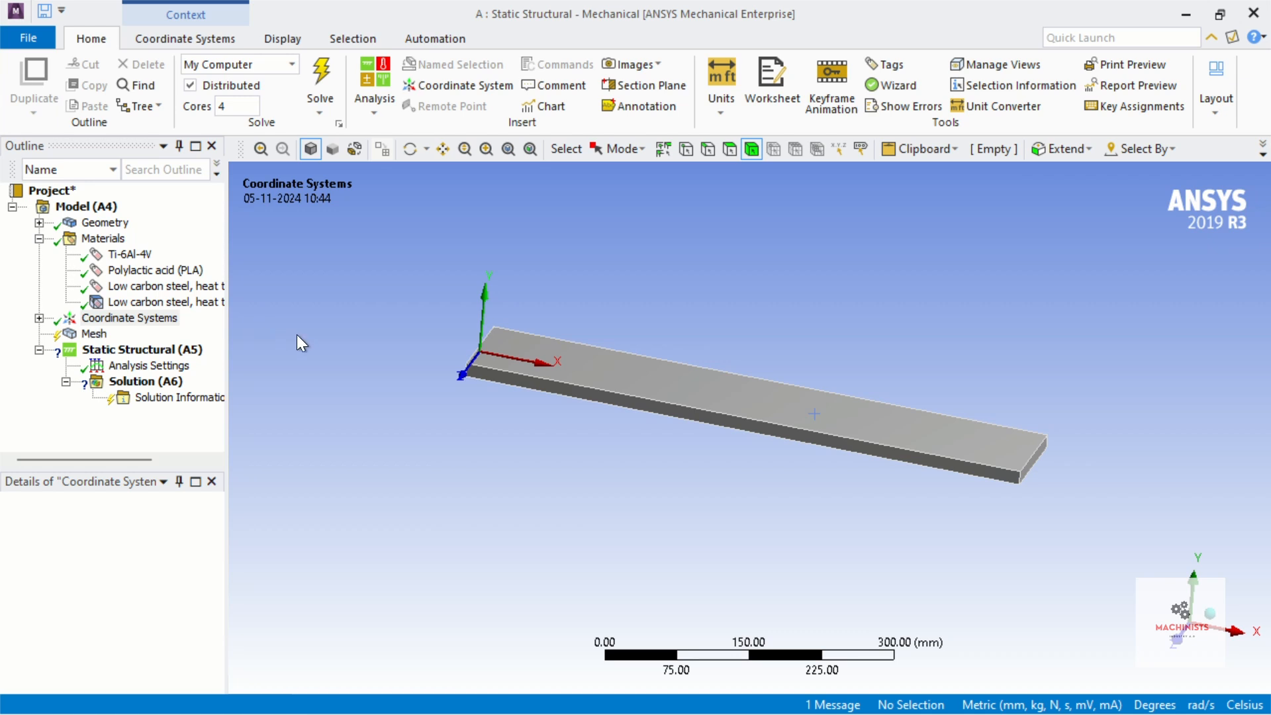
scroll(838, 479, down, 1)
middle_drag(837, 477, 296, 416)
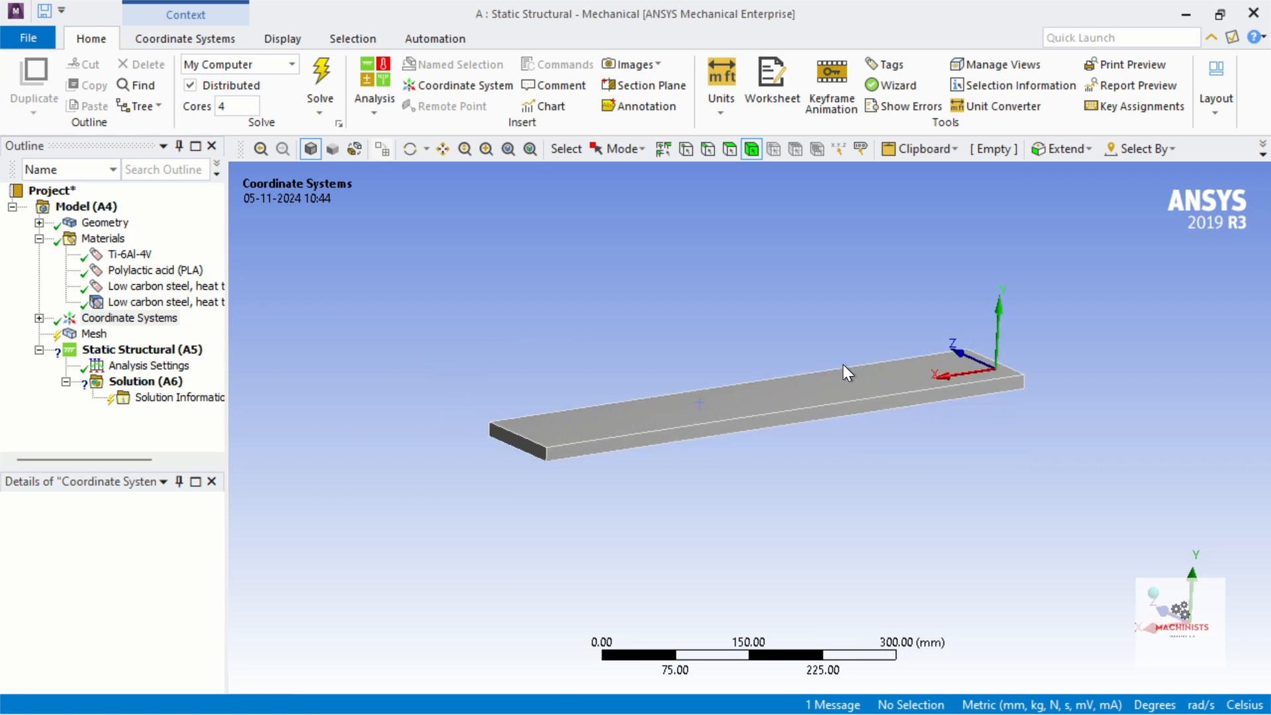
middle_drag(843, 364, 479, 422)
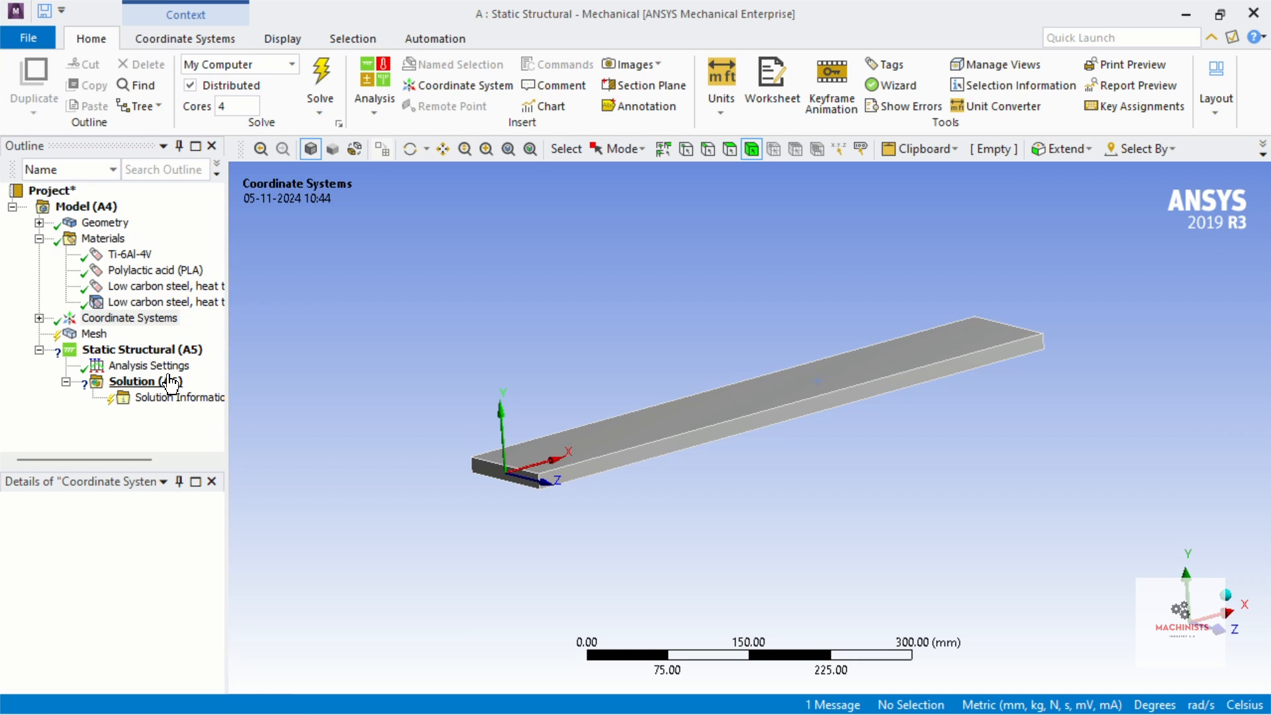
- Insert a Sizing control under Mesh and scope it to the beam body
right_click(93, 336)
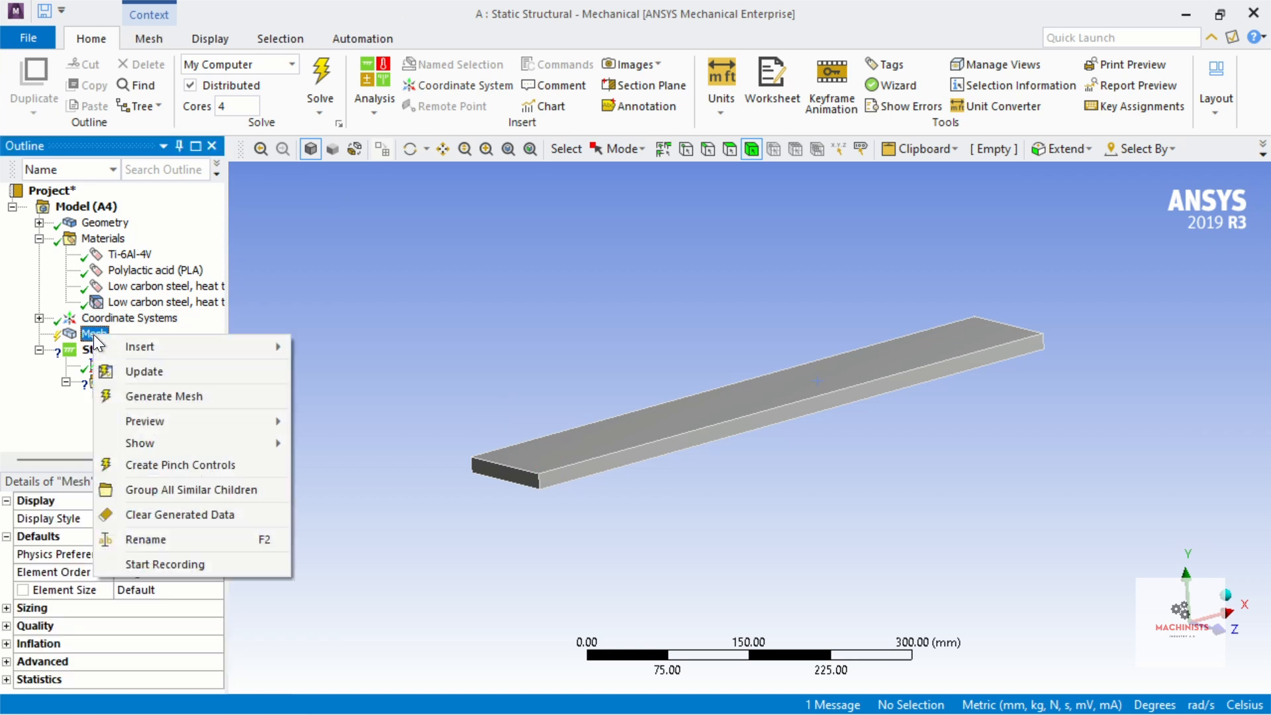
mouse_move(241, 351)
click(335, 356)
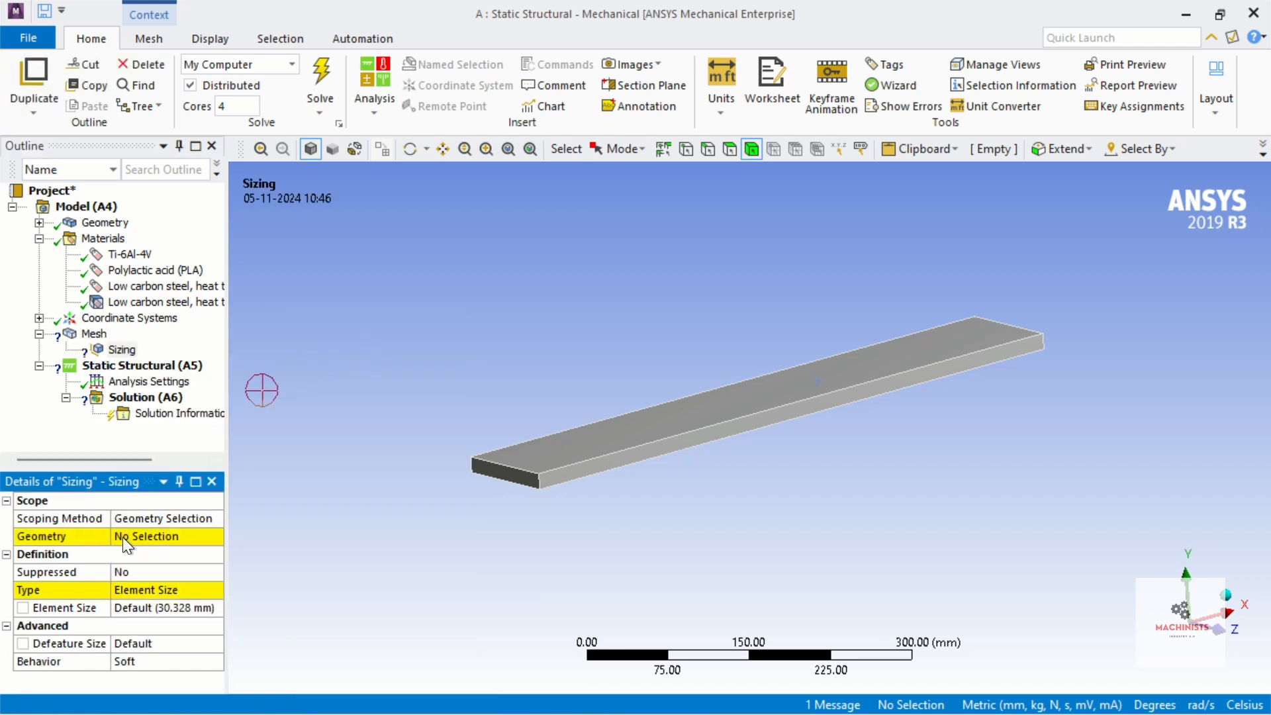
click(122, 537)
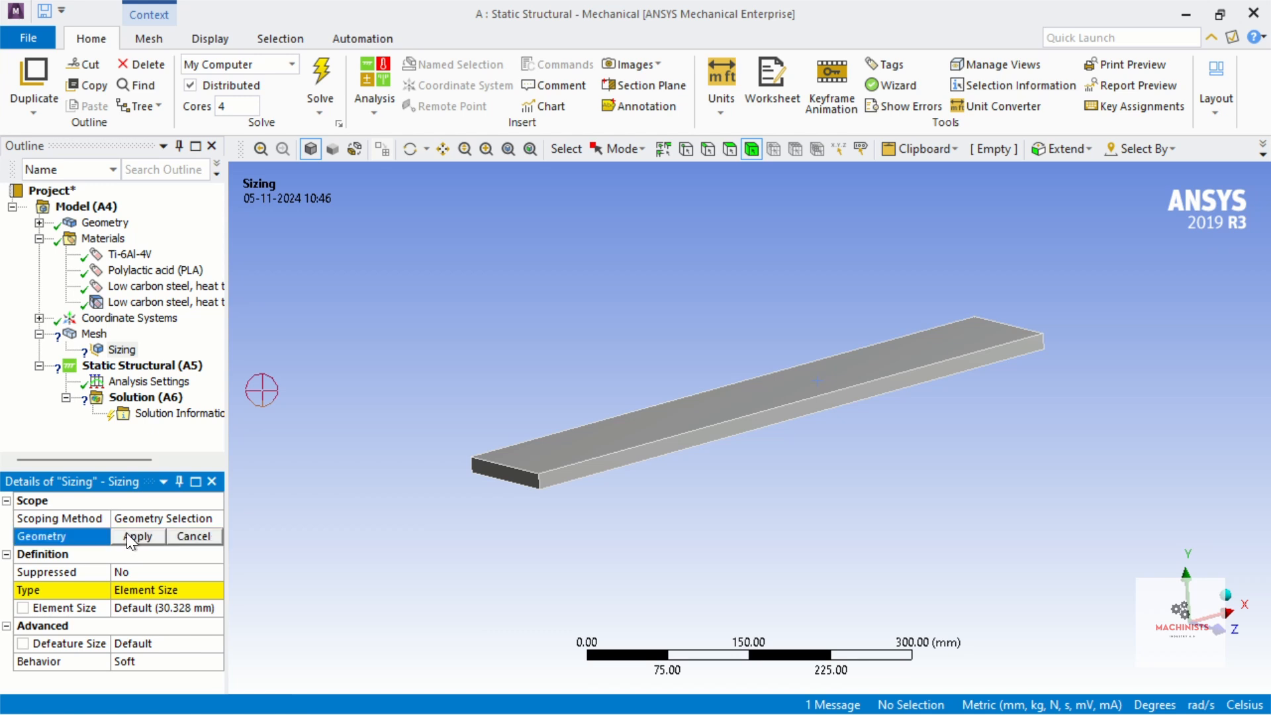
click(751, 149)
click(709, 422)
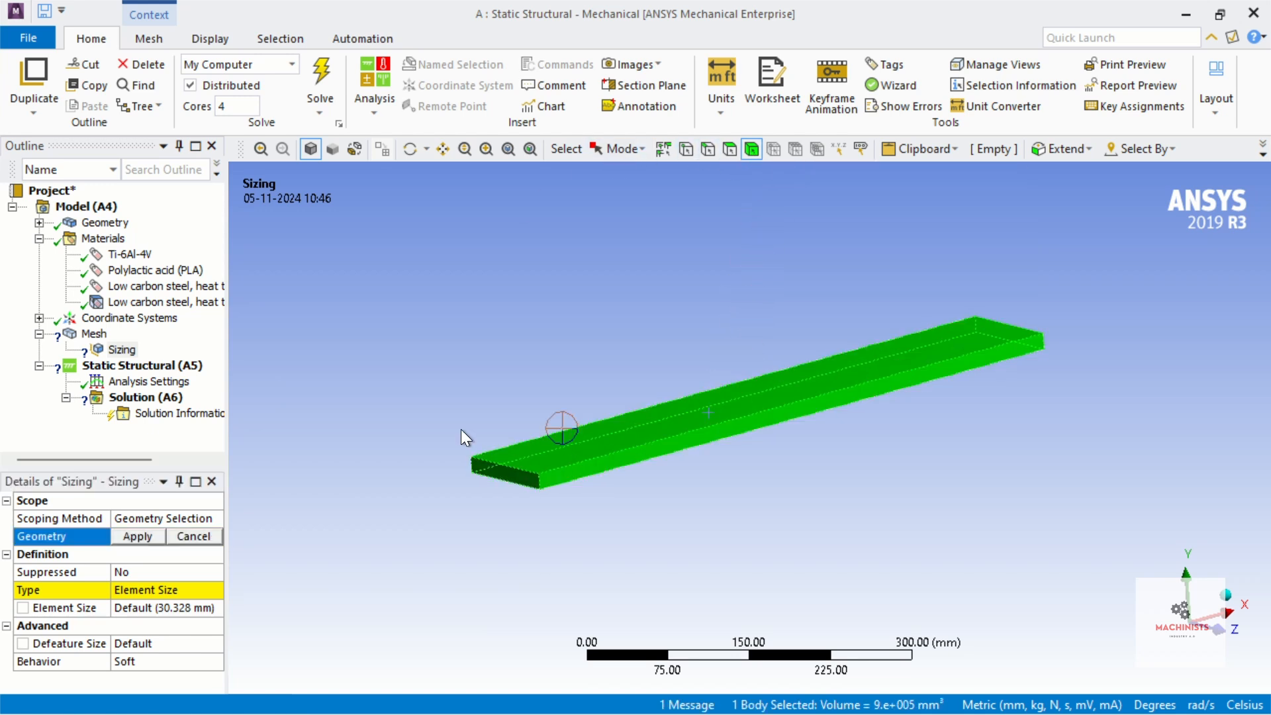
click(137, 536)
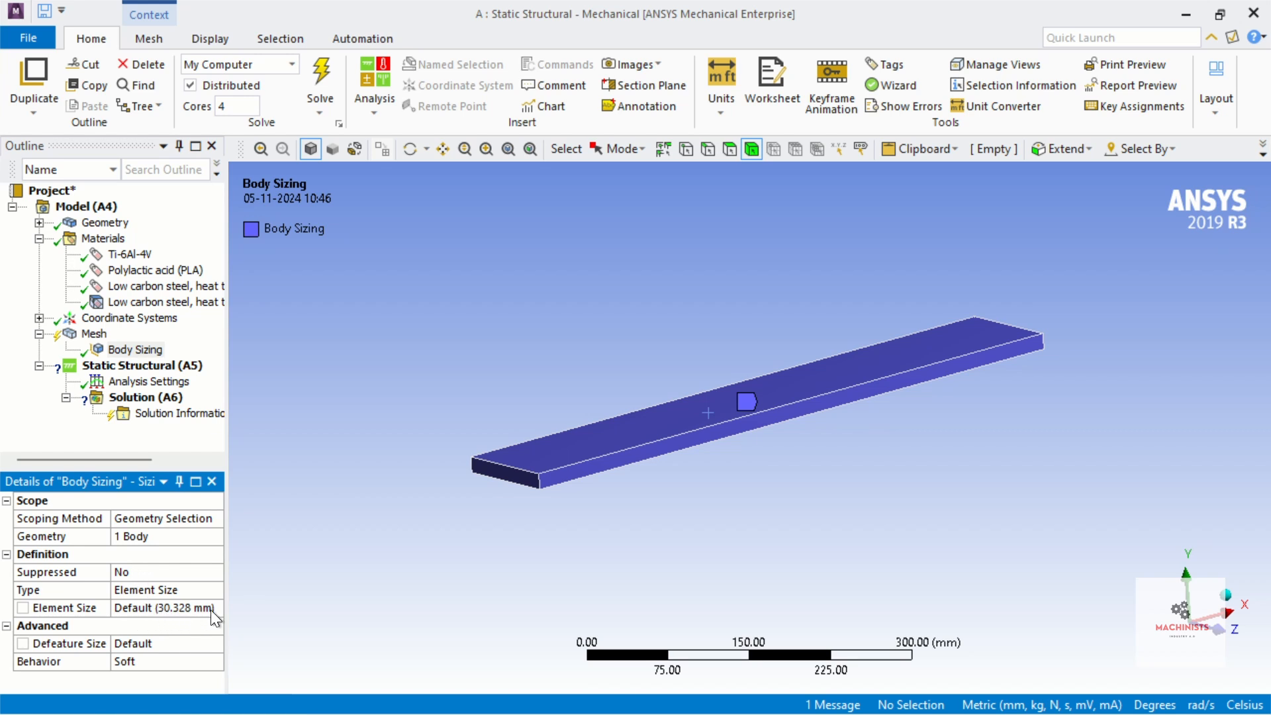
- Try to enter the body sizing's element size together with its unit, as 2 mm
click(169, 610)
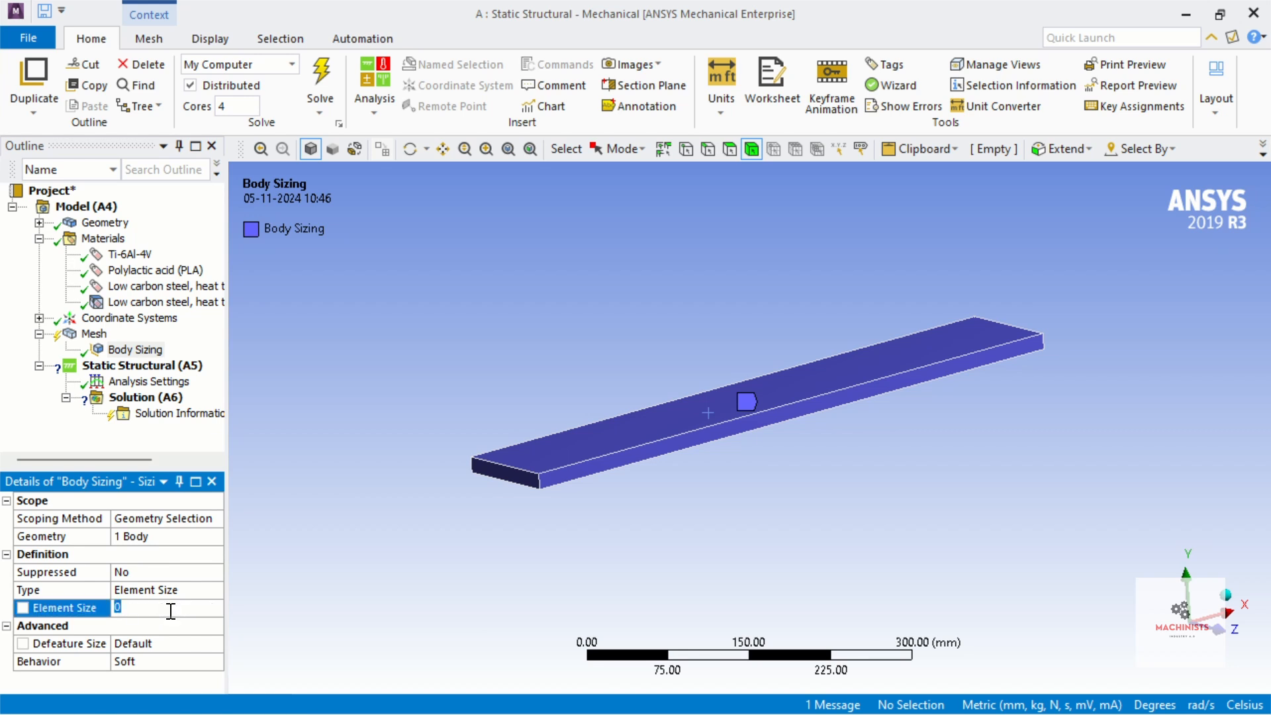
text(2mm)
key(Return)
click(171, 610)
text(2 mm)
click(123, 624)
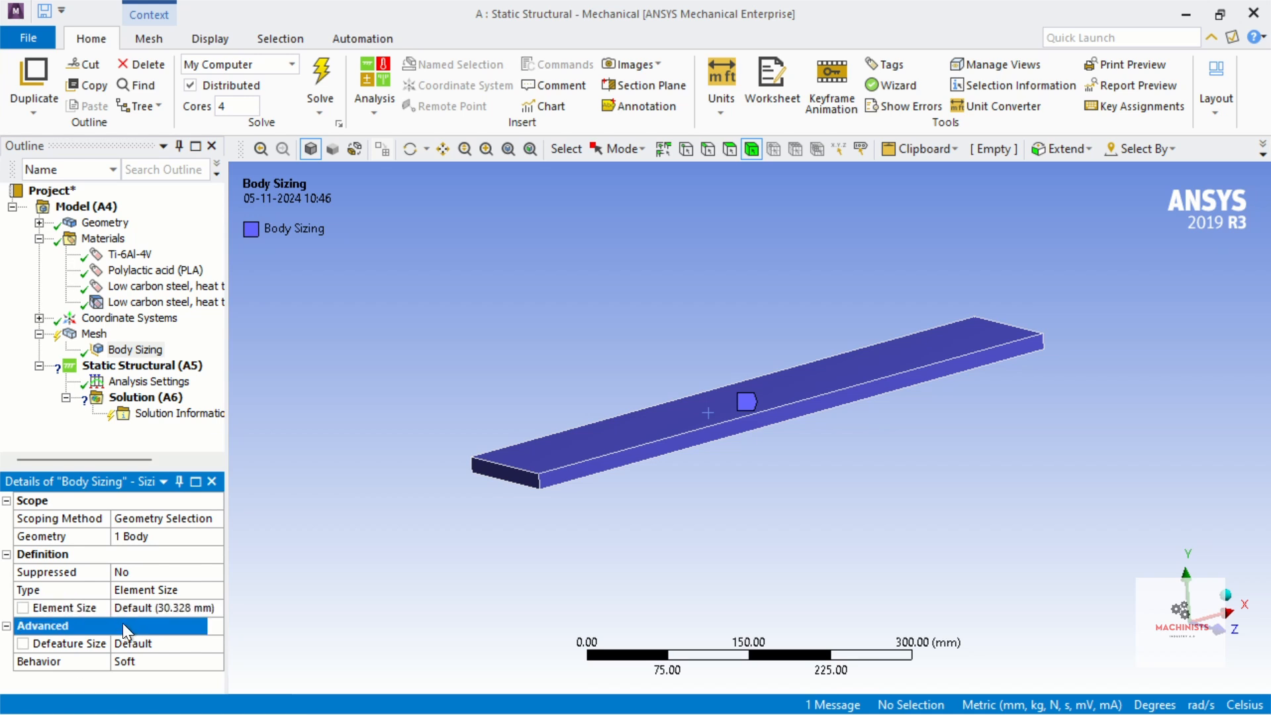
- Set the body sizing's Element Size to the plain number 2
click(155, 610)
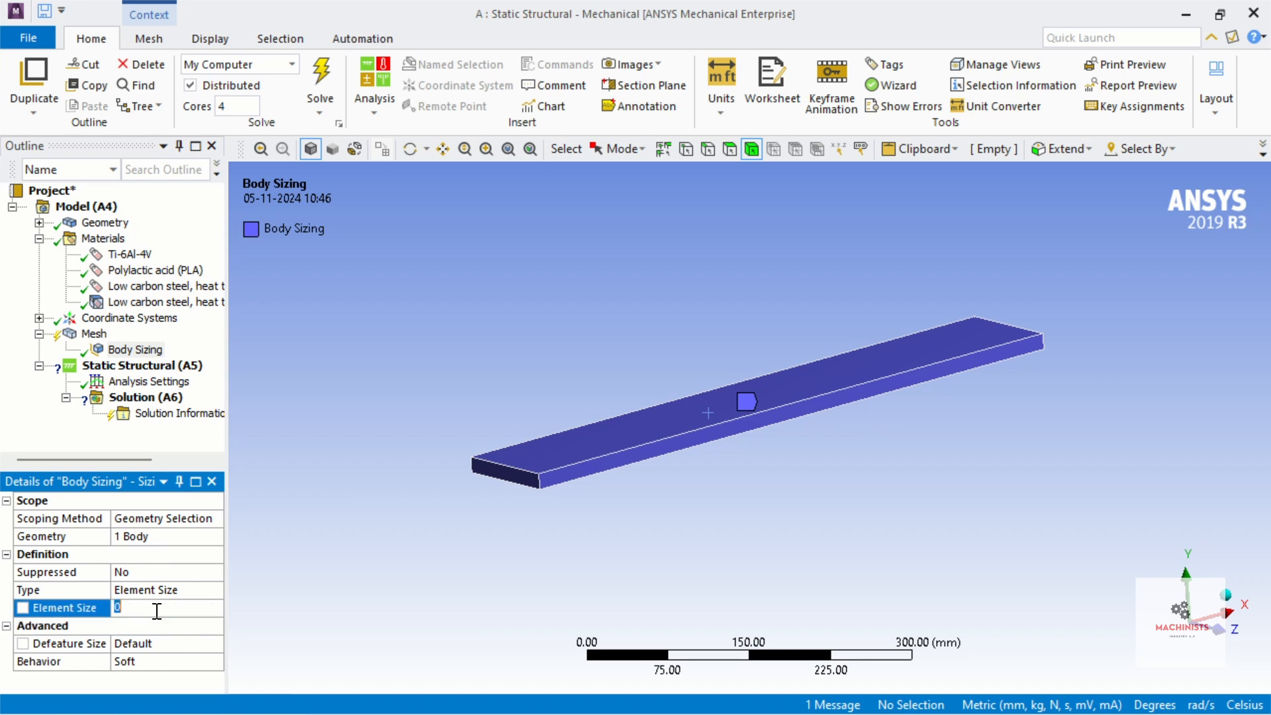
text(2)
key(Return)
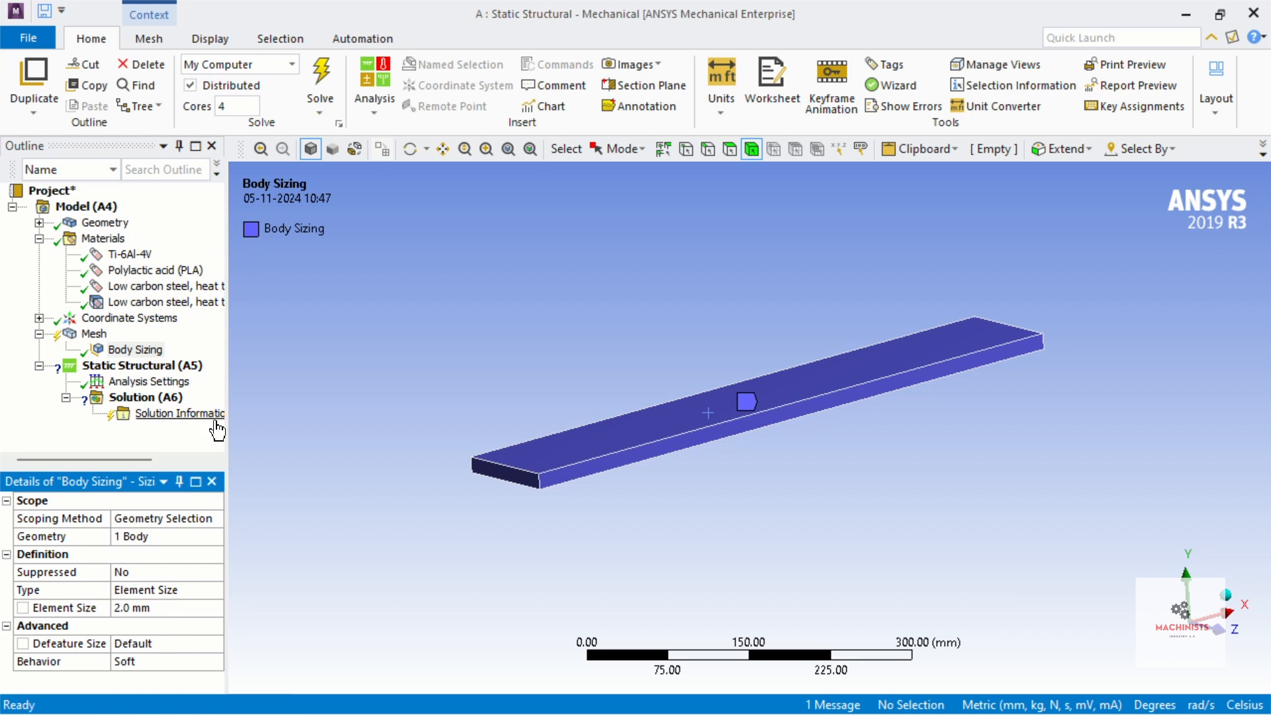
- Insert a Fixed Support in the Static Structural analysis and scope it to the beam's end face at the coordinate origin
right_click(125, 365)
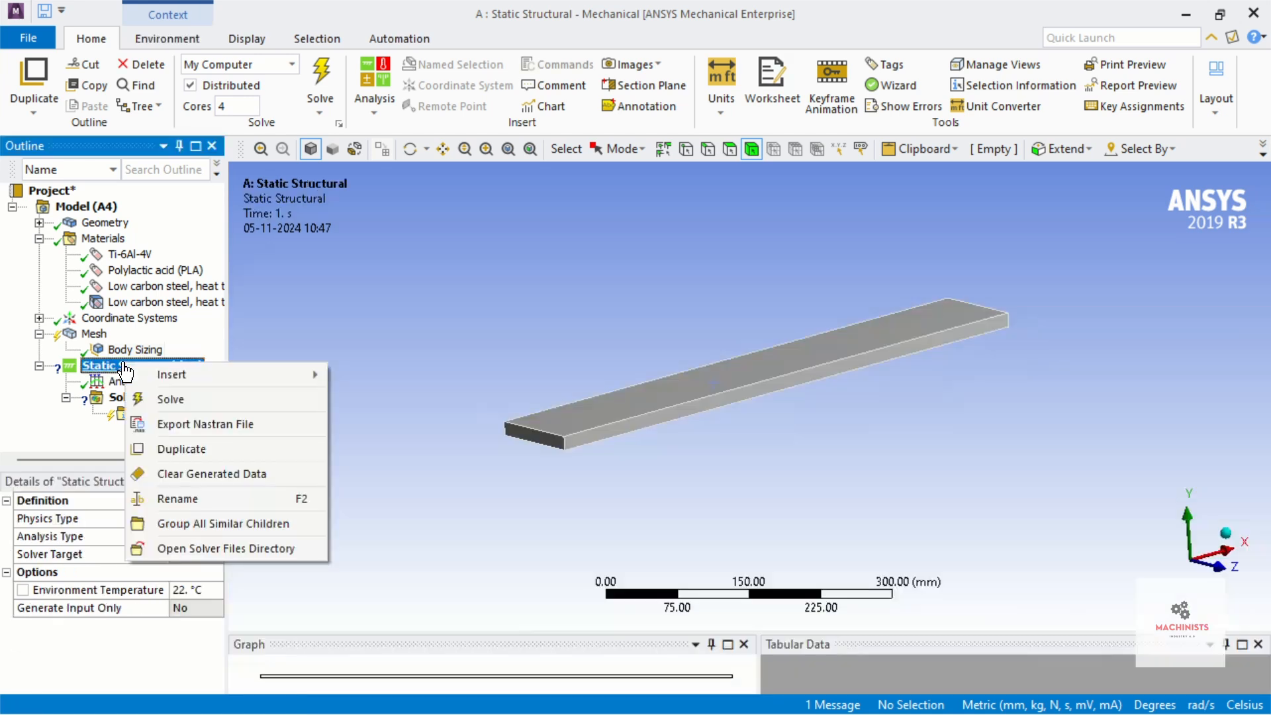
mouse_move(160, 379)
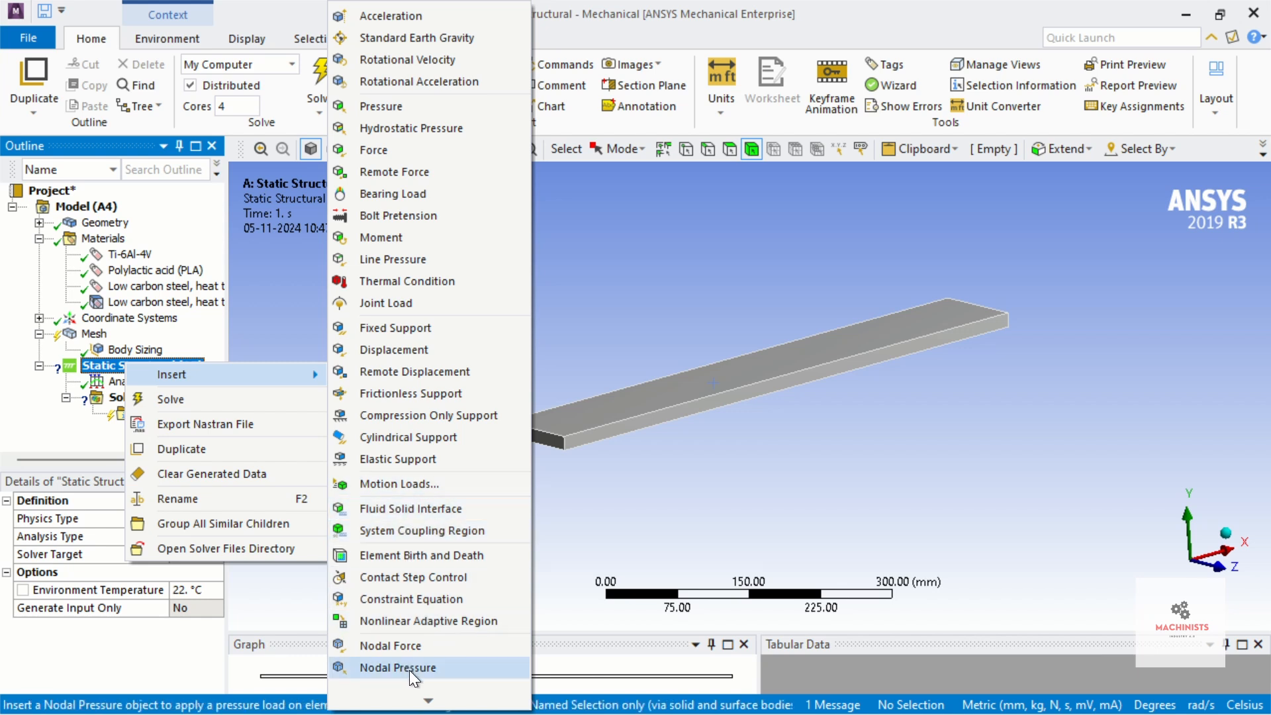
scroll(423, 689, down, 3)
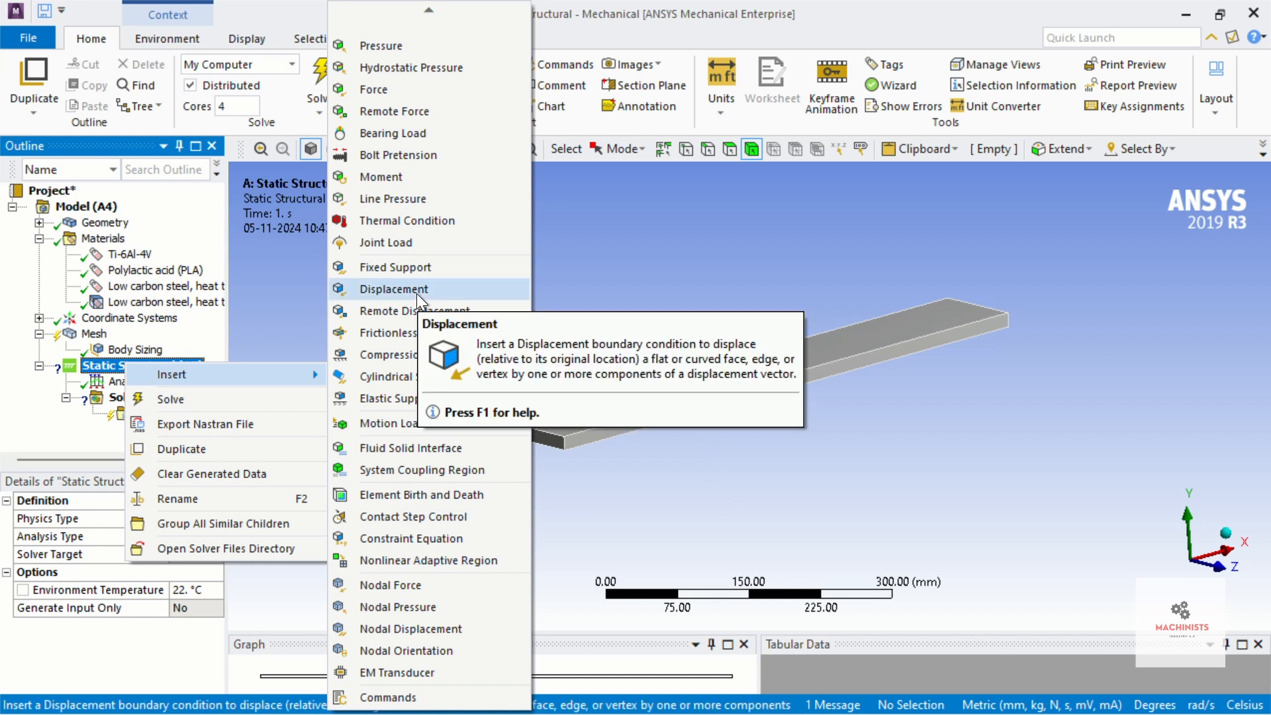
mouse_move(427, 13)
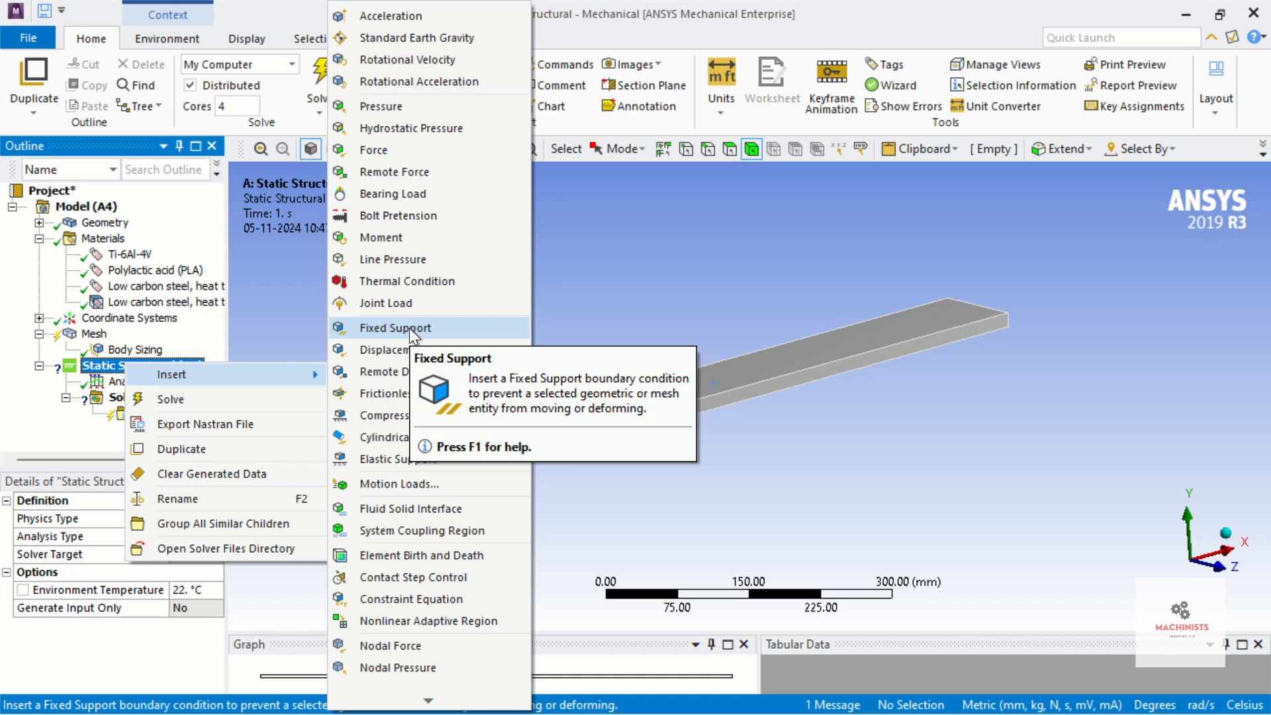
click(409, 327)
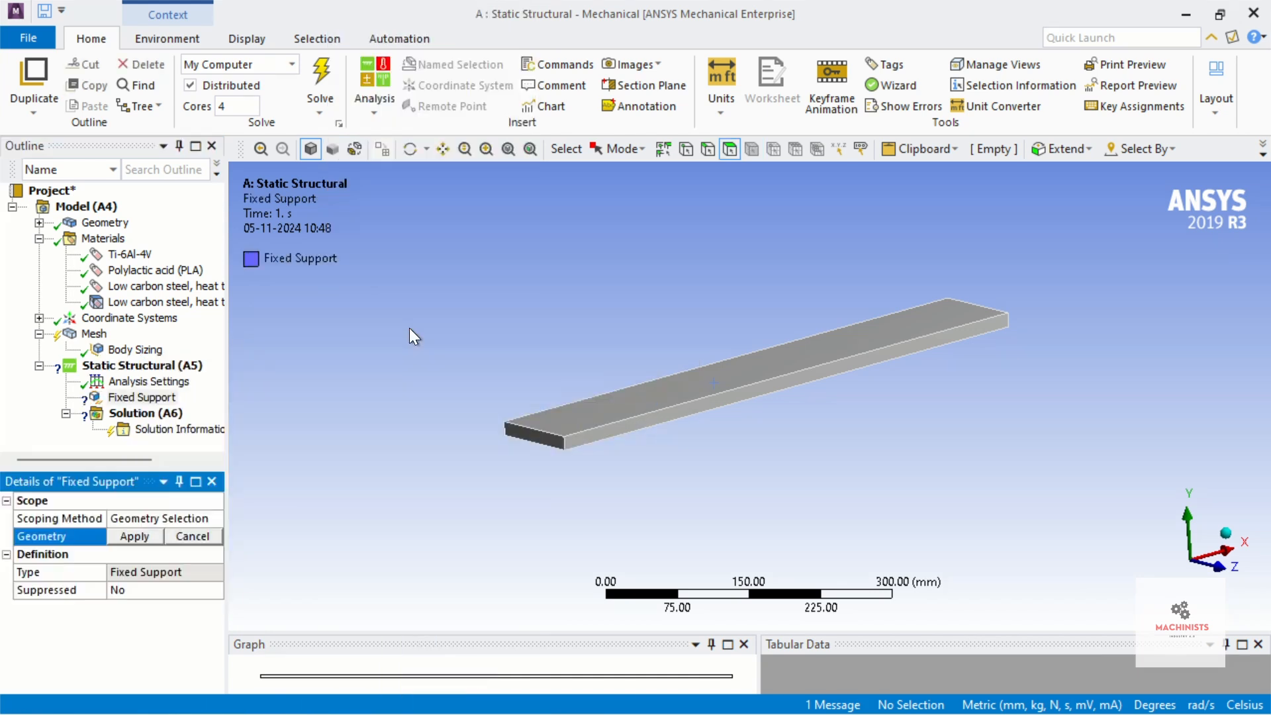
click(533, 439)
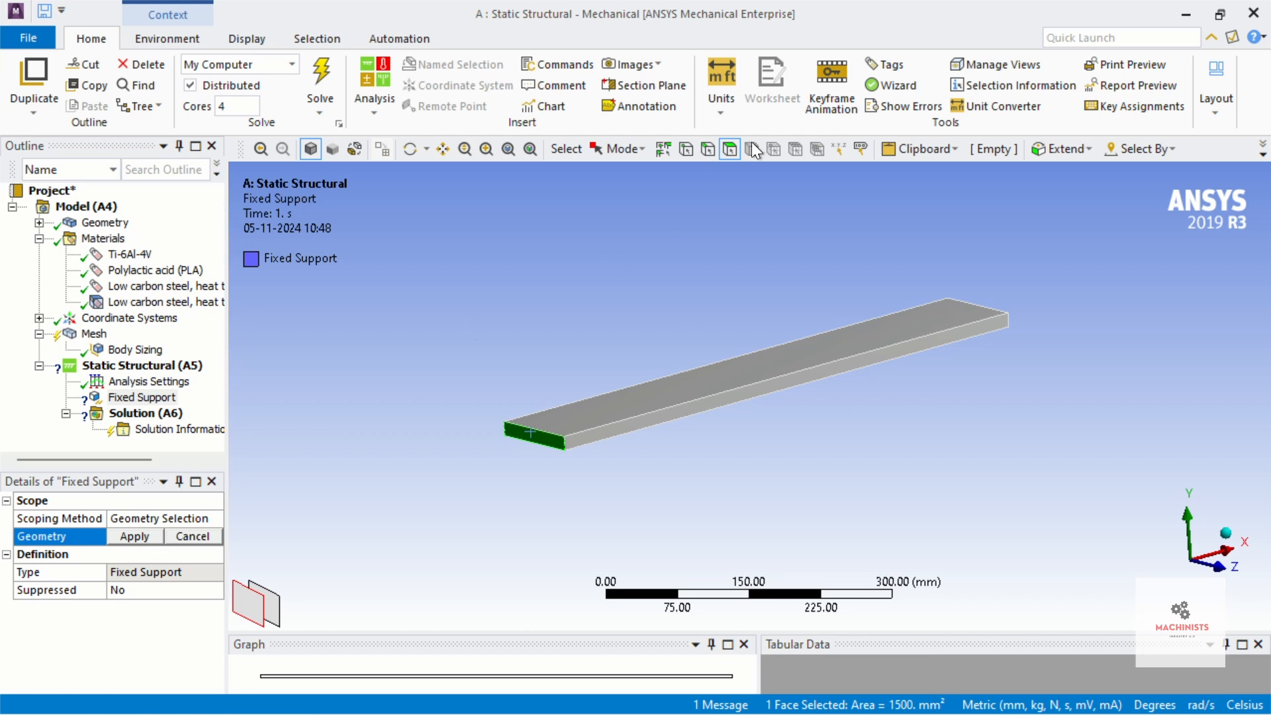
click(117, 536)
- Insert a Force in the Static Structural analysis and scope it to the free end face opposite the fixed support
middle_drag(871, 358, 1137, 362)
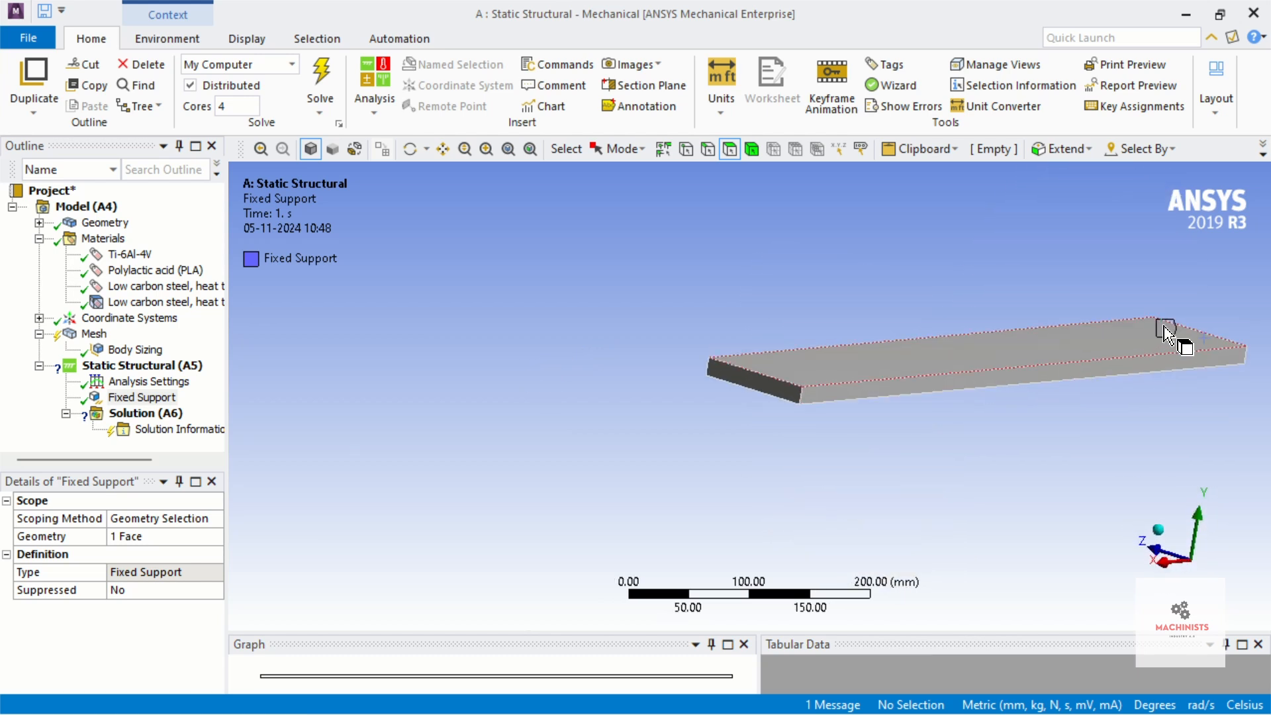
middle_drag(1022, 351, 967, 440)
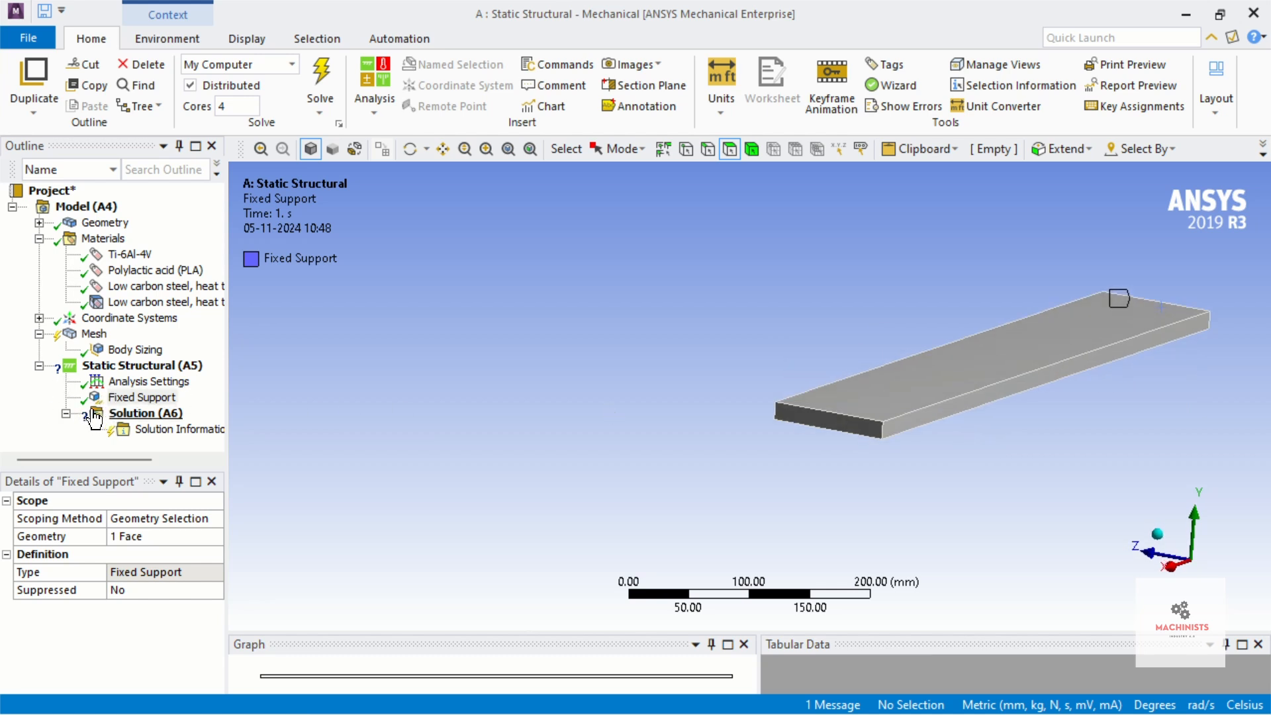
click(86, 368)
right_click(86, 369)
mouse_move(121, 381)
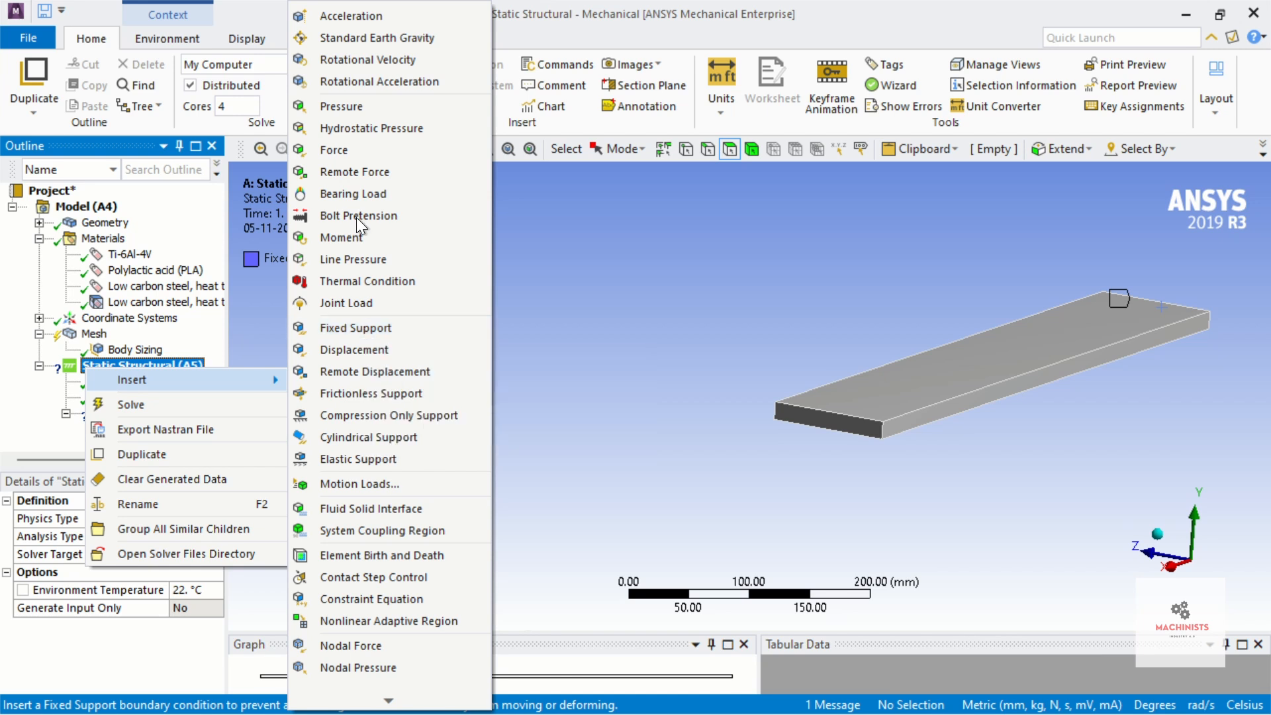
click(356, 153)
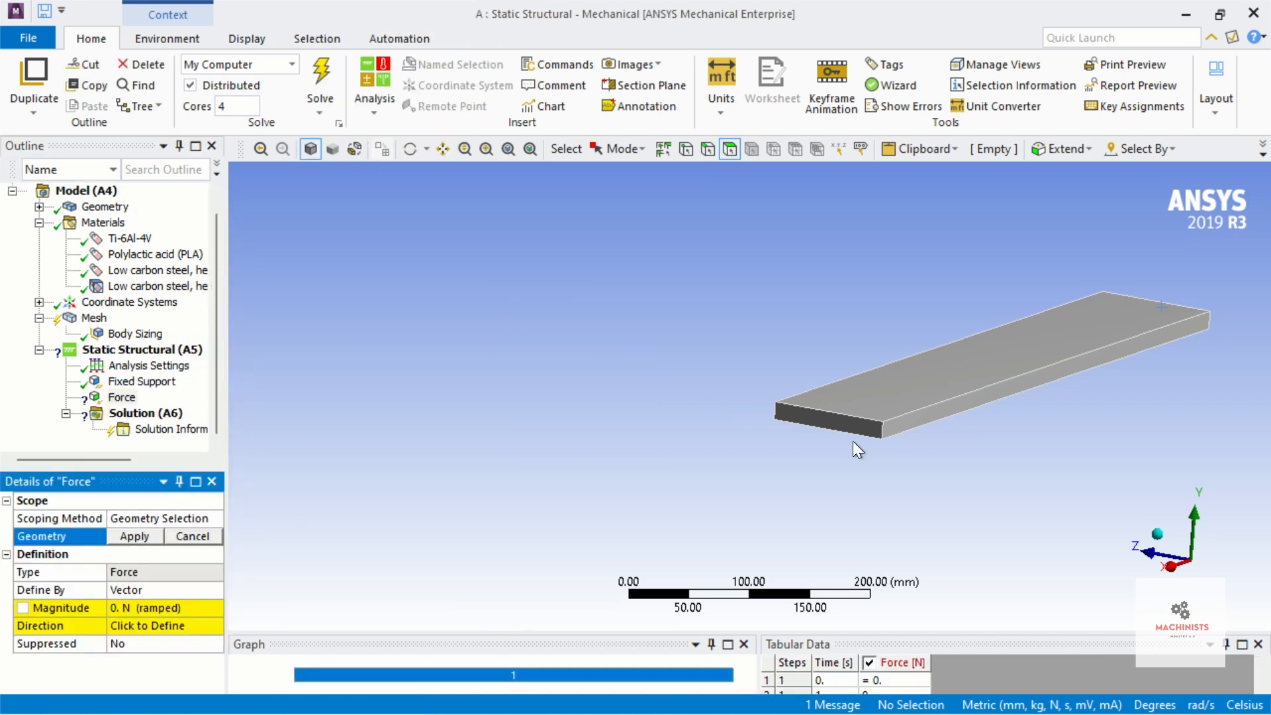
click(806, 414)
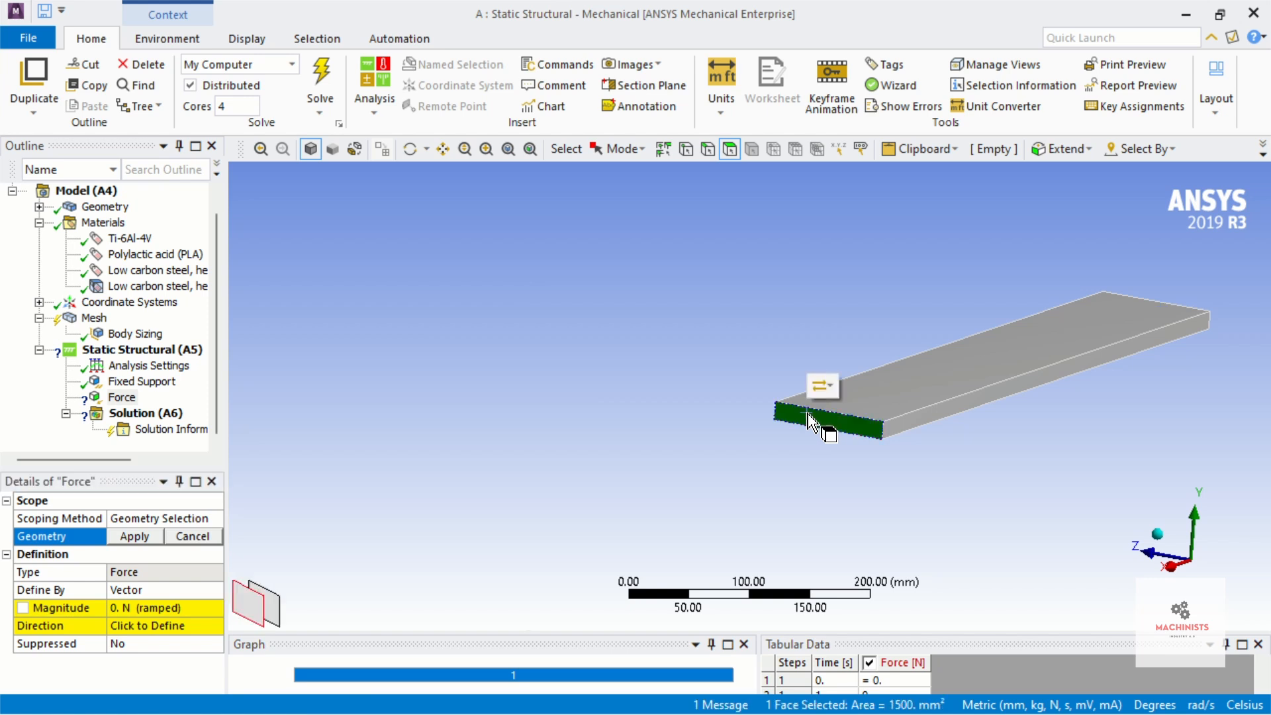
click(134, 536)
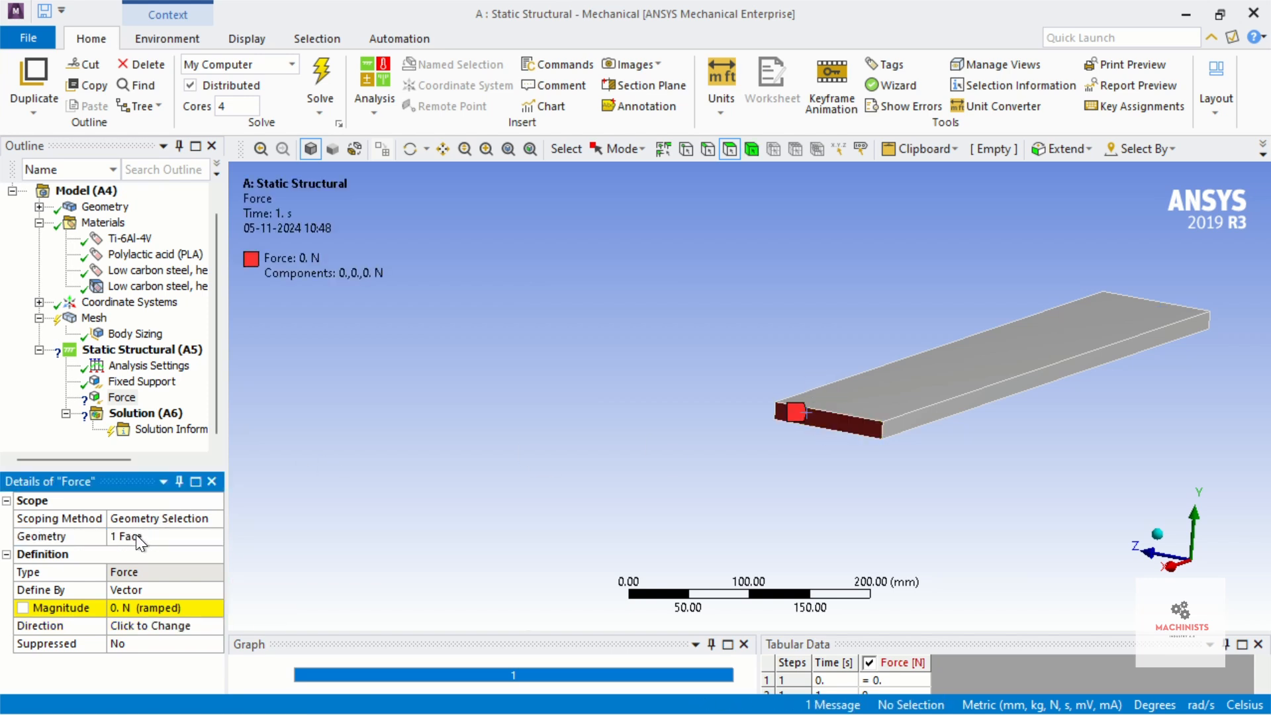
- Set the force's Magnitude to 1000 N and check its arrow direction on the beam's end face
click(120, 612)
text(1000)
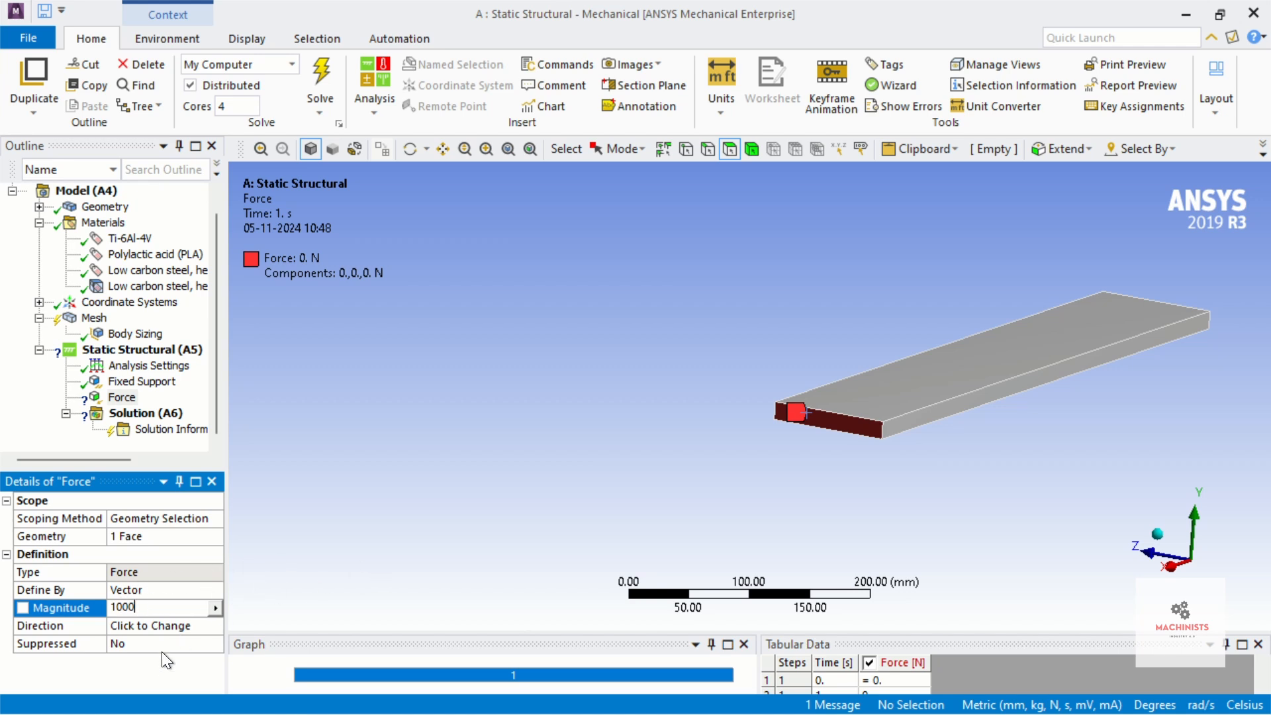
key(Return)
scroll(880, 439, up, 3)
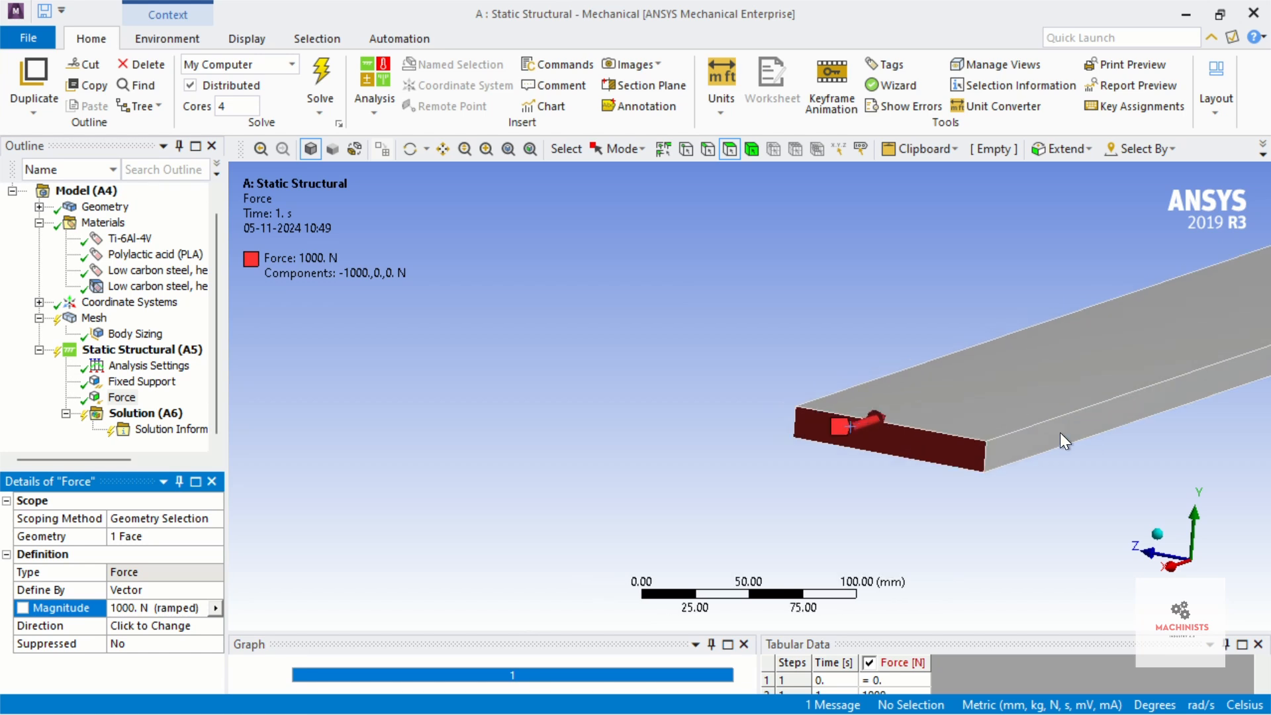
middle_drag(1092, 463, 973, 469)
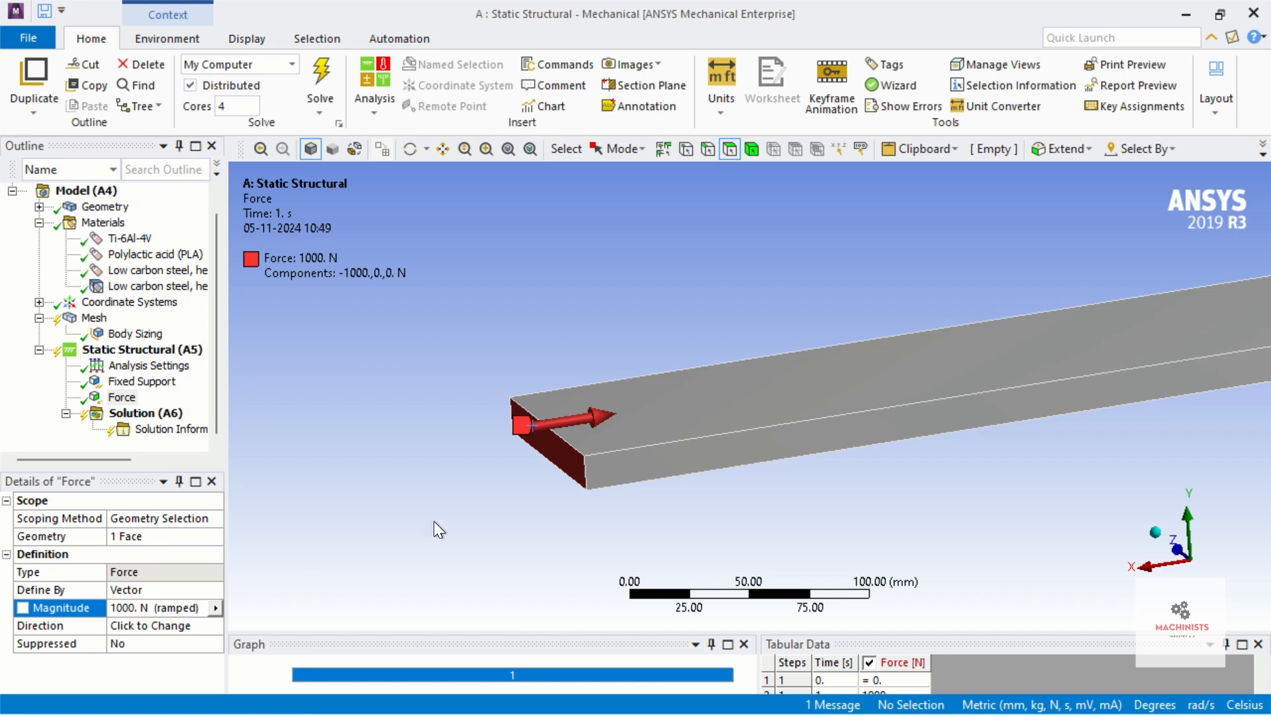
scroll(595, 445, up, 2)
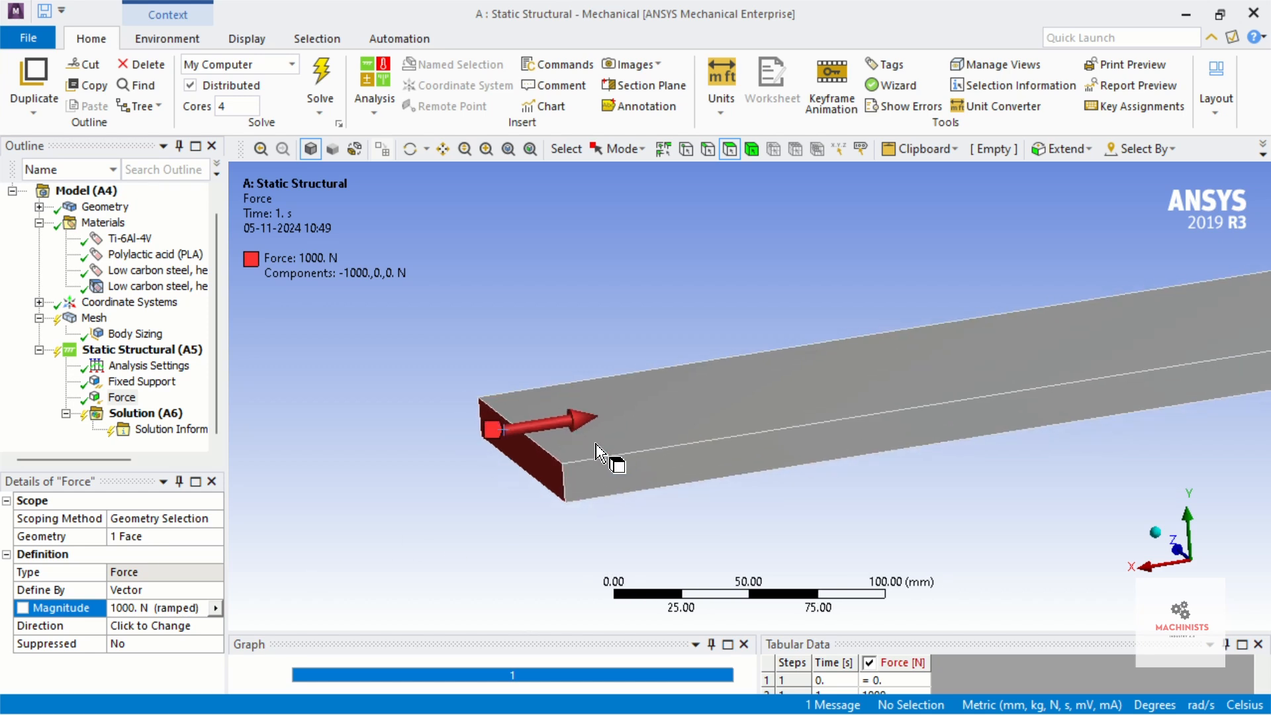
scroll(596, 445, down, 1)
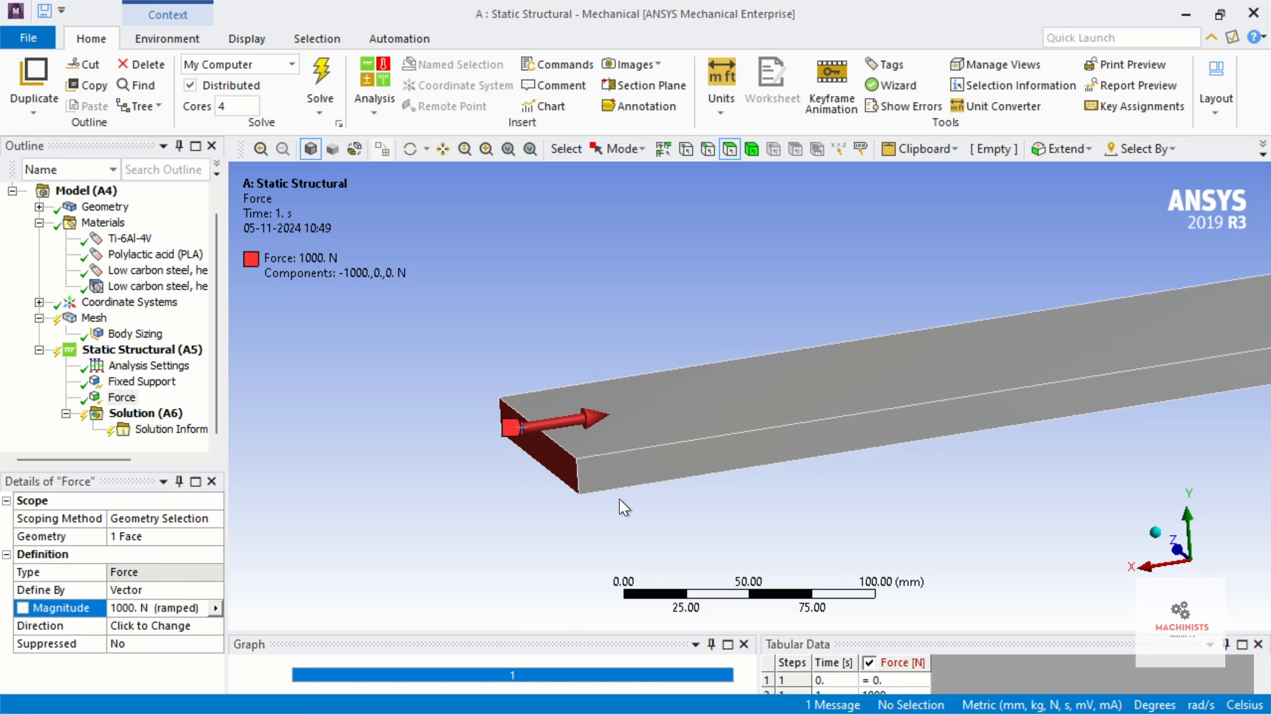
scroll(619, 498, down, 5)
middle_drag(978, 454, 1160, 337)
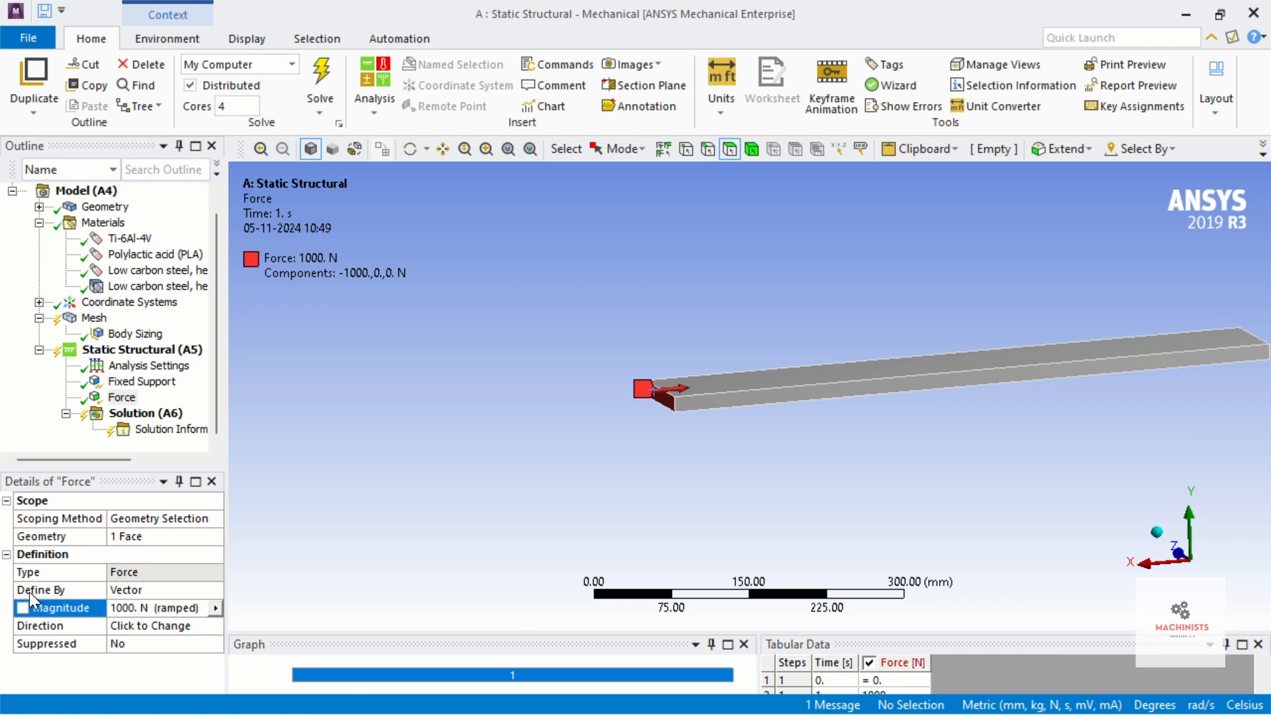
- Switch the force's definition from Vector to Components and set its Y Component to 1000 N
click(129, 591)
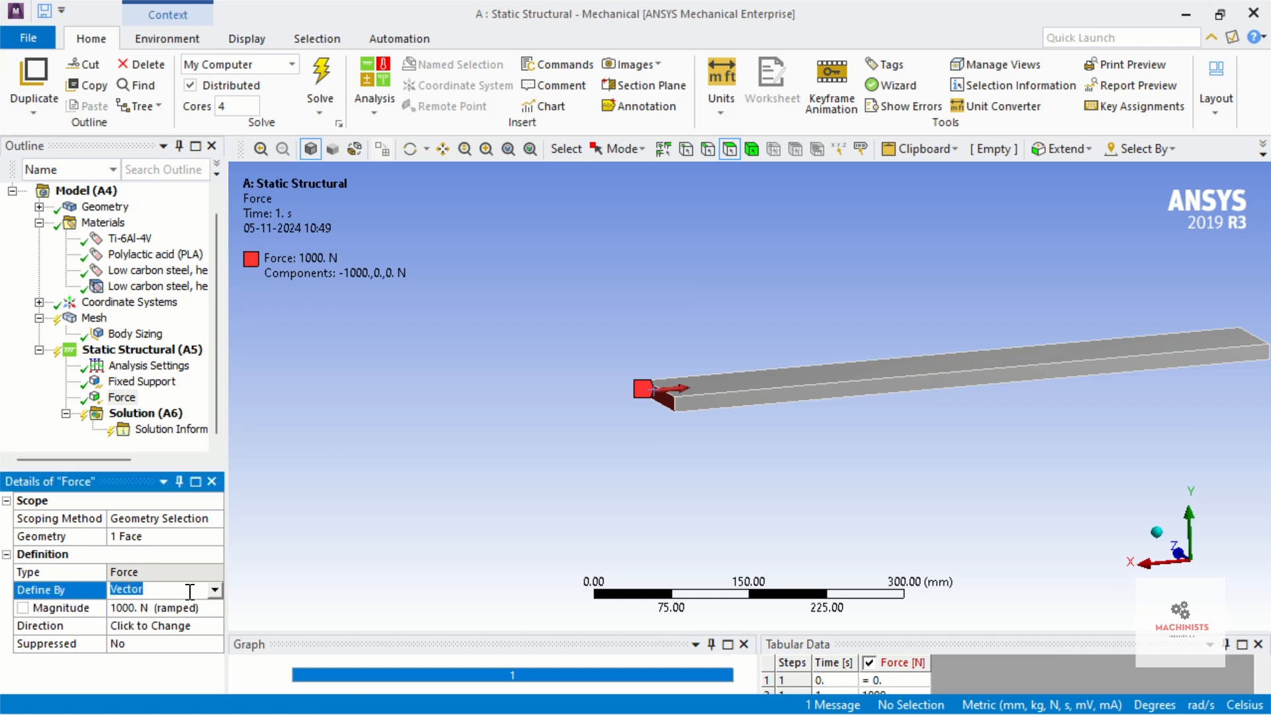
click(209, 588)
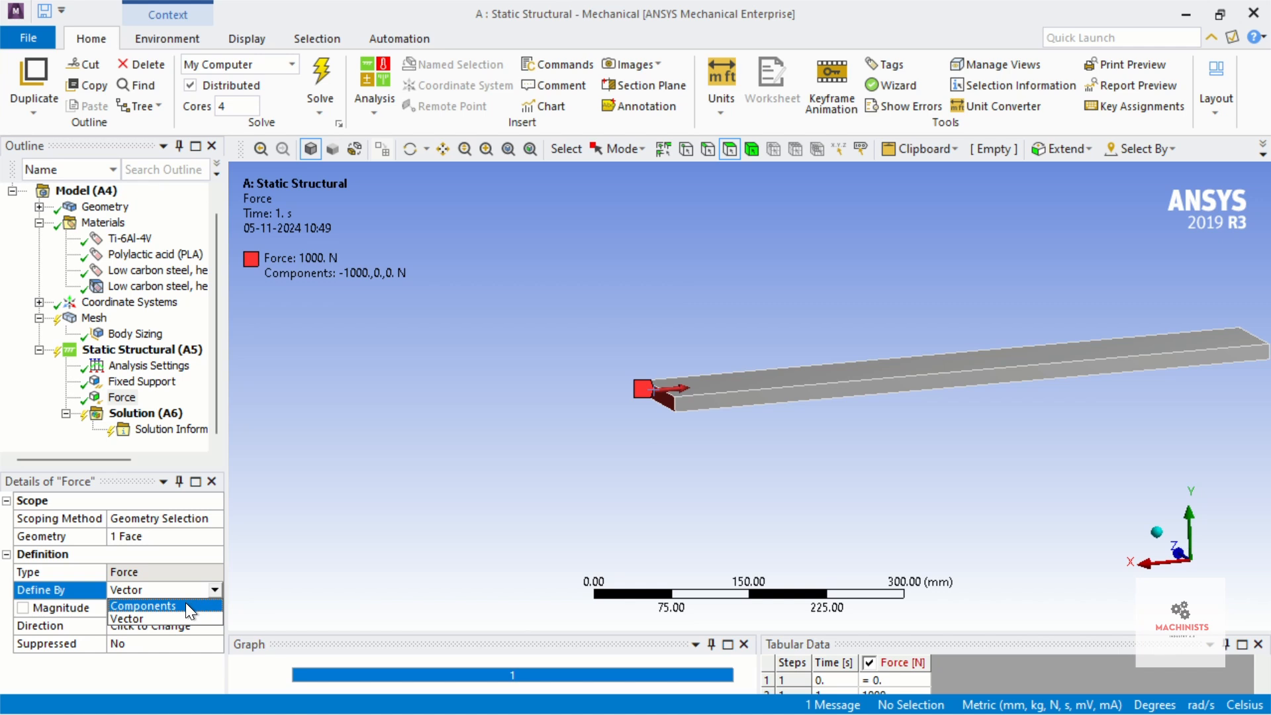
click(186, 602)
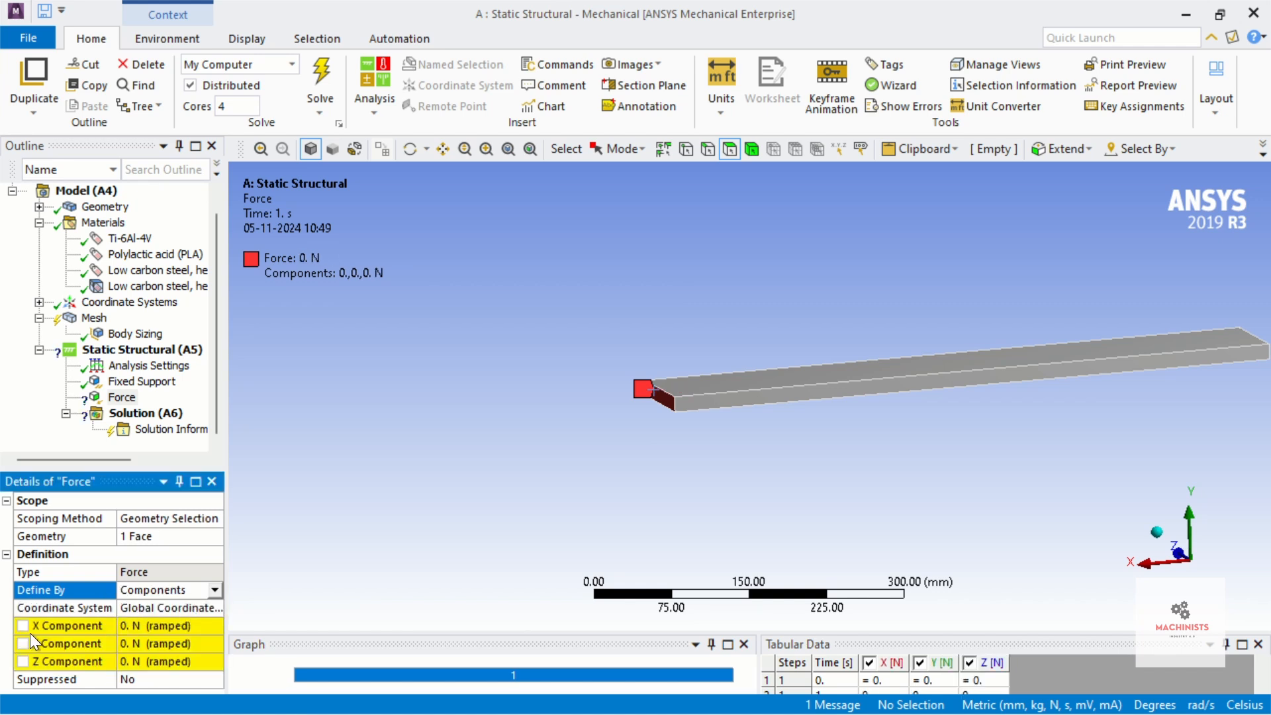
click(128, 645)
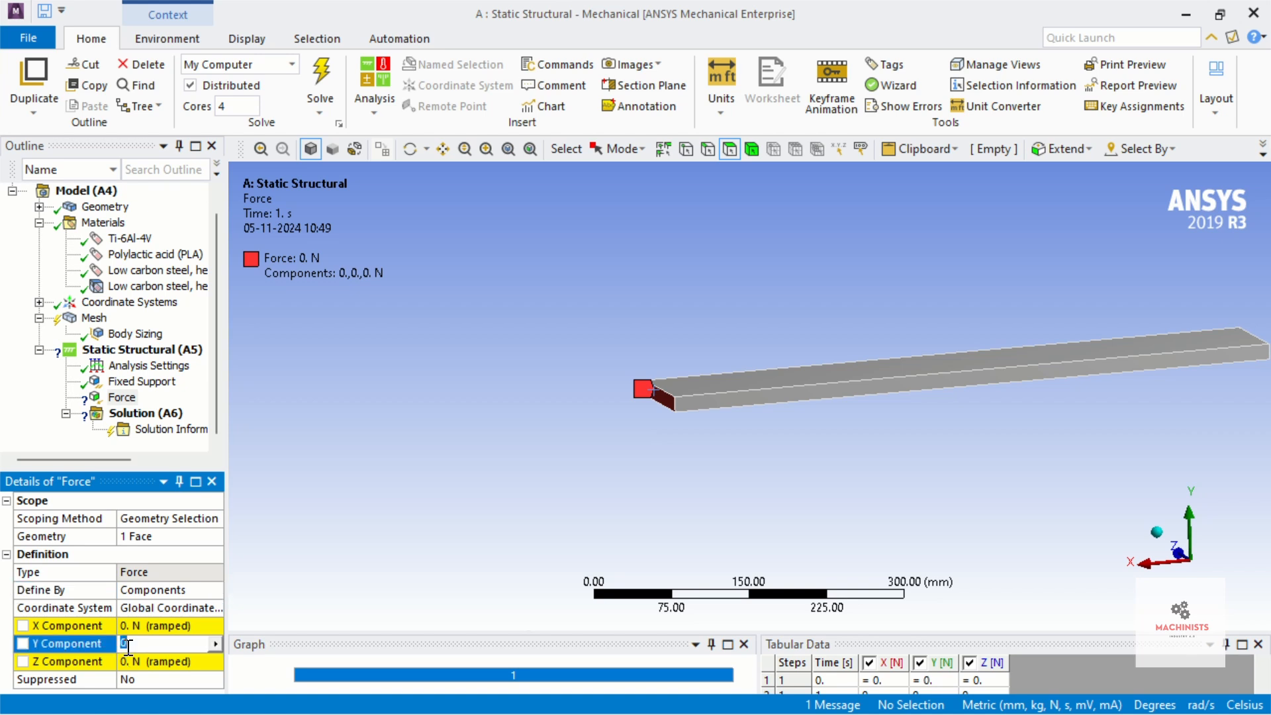
text(1000)
key(Return)
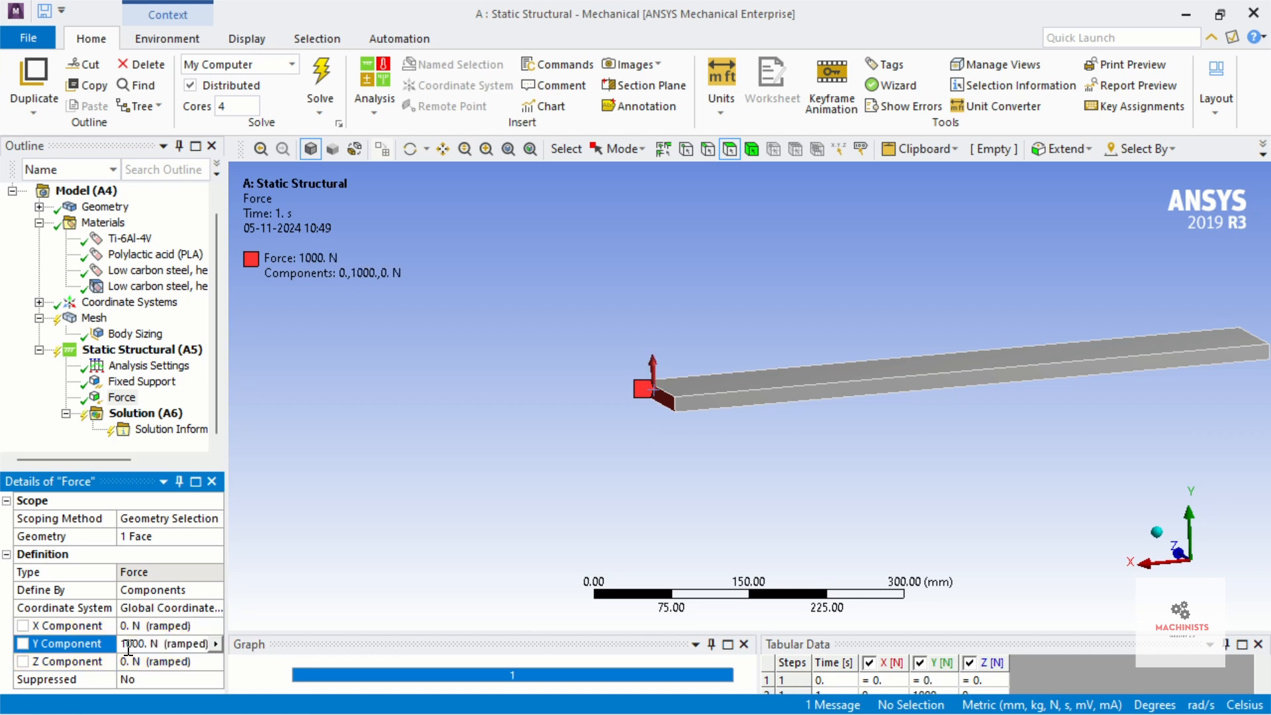
- Set the force's Y Component to -1000 N and review the placement of the Fixed Support and the Force on the beam
click(129, 648)
click(122, 643)
text(-1000)
key(Return)
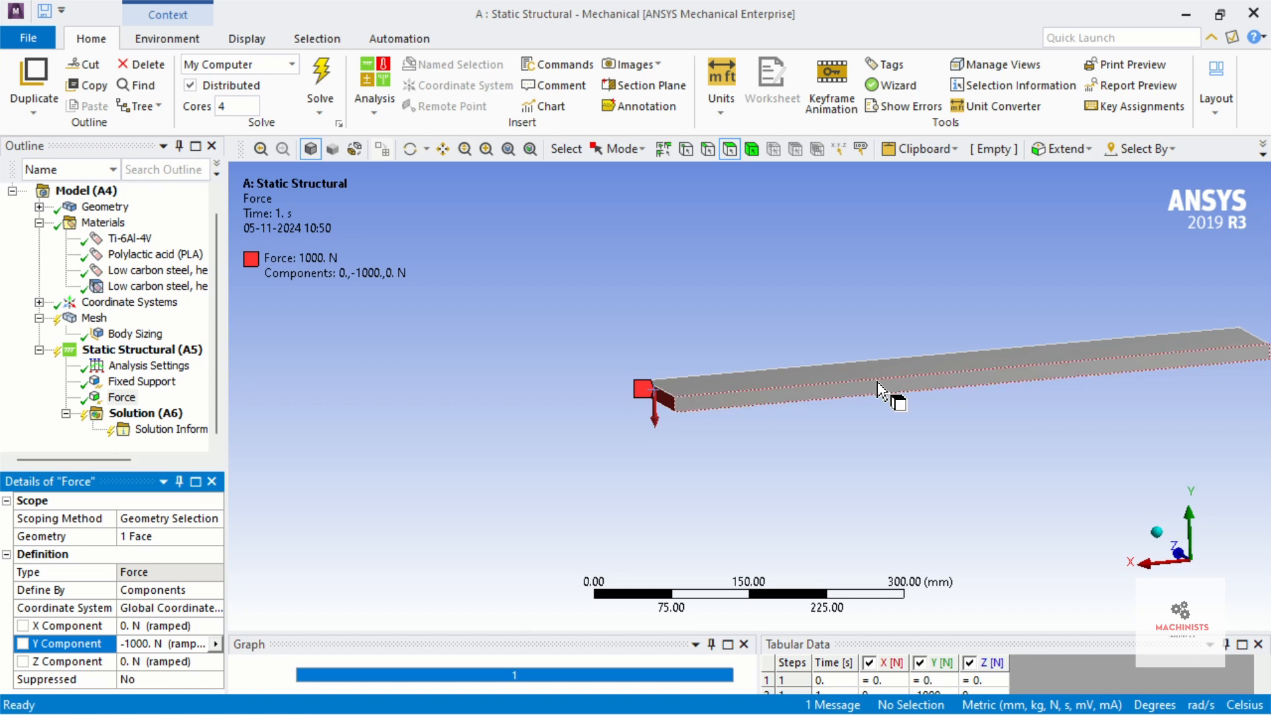
scroll(1050, 391, down, 2)
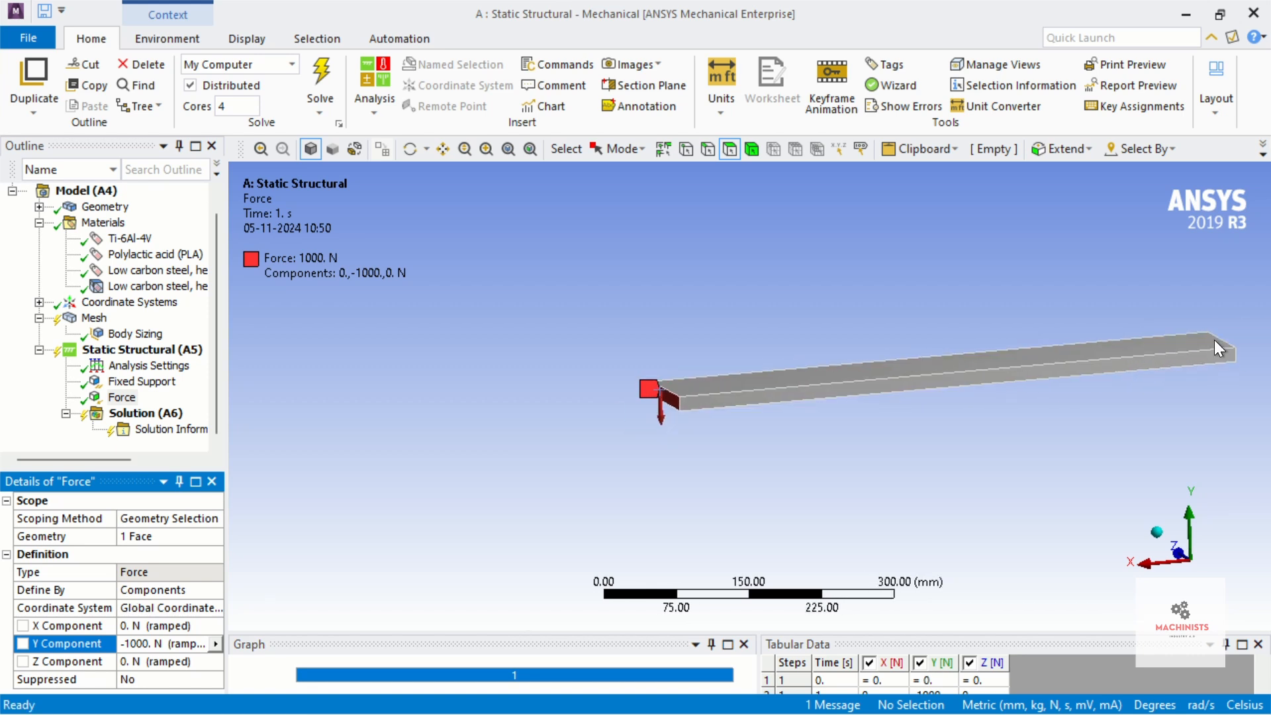
mouse_move(1217, 348)
middle_down()
mouse_move(893, 320)
mouse_move(1186, 329)
mouse_move(1209, 342)
middle_up()
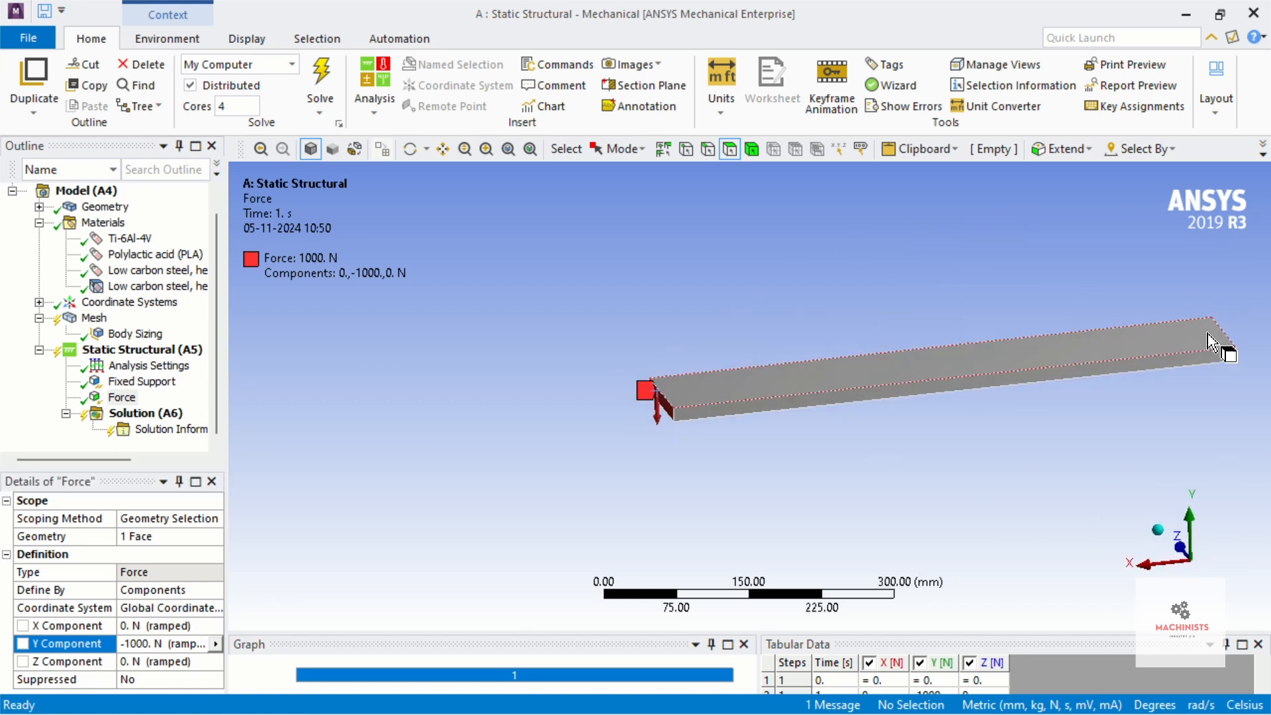
click(141, 382)
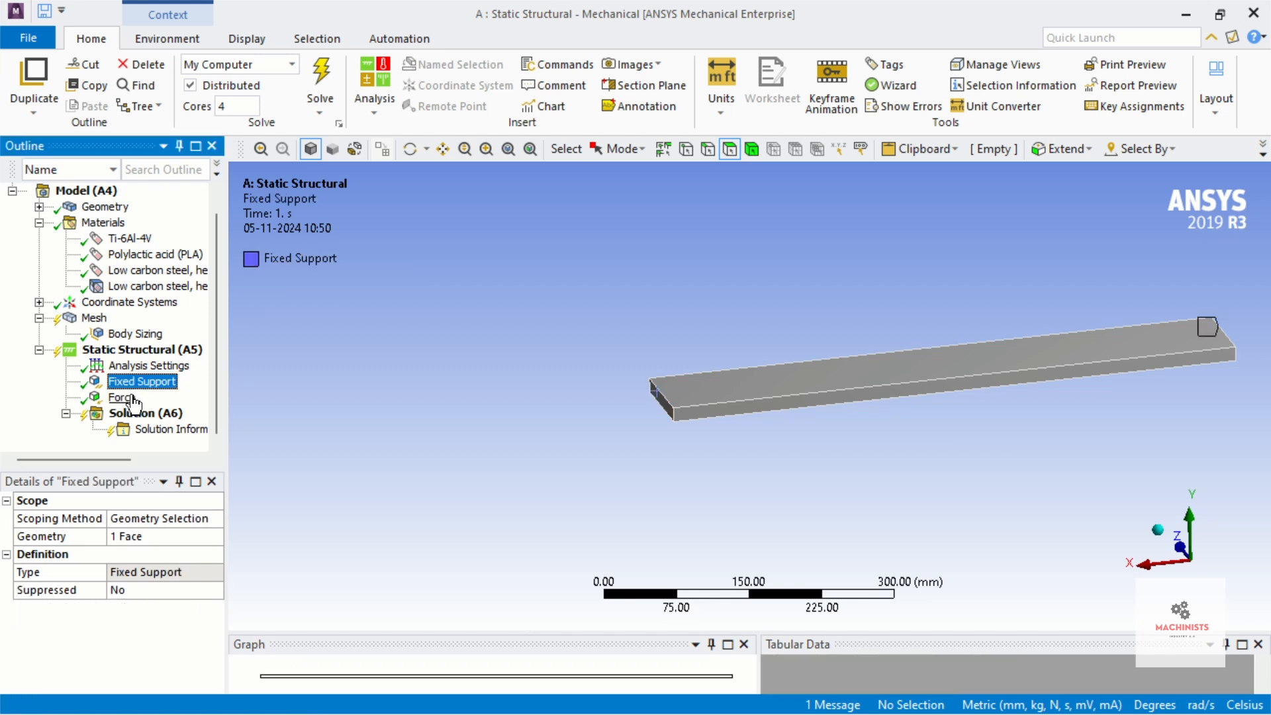
click(123, 397)
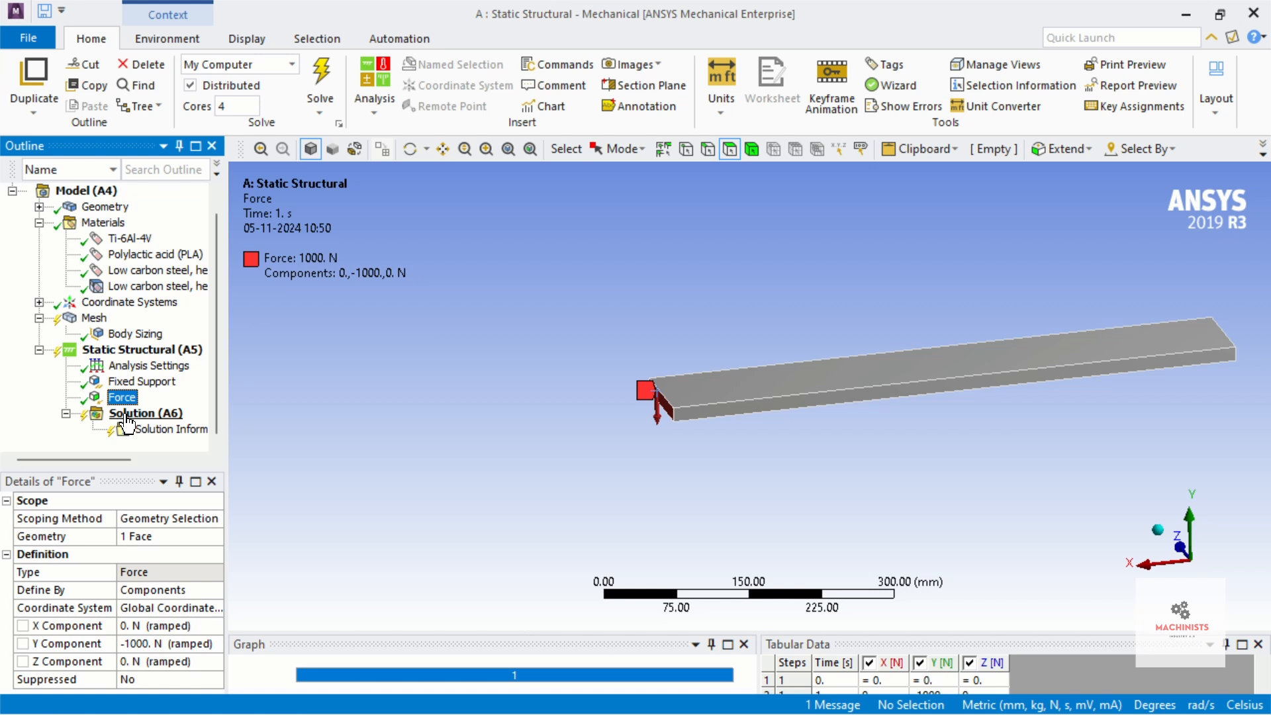
- Insert a Total Deformation result under the static structural Solution
right_click(126, 414)
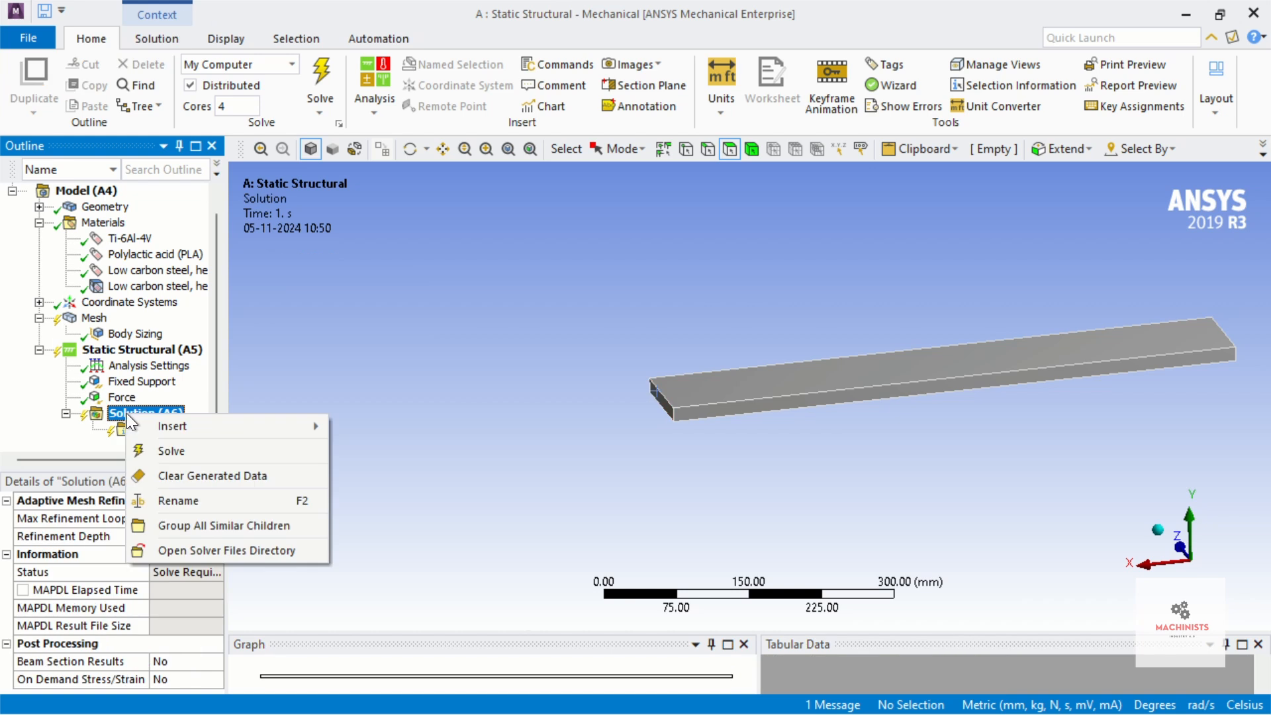
mouse_move(146, 424)
mouse_move(383, 392)
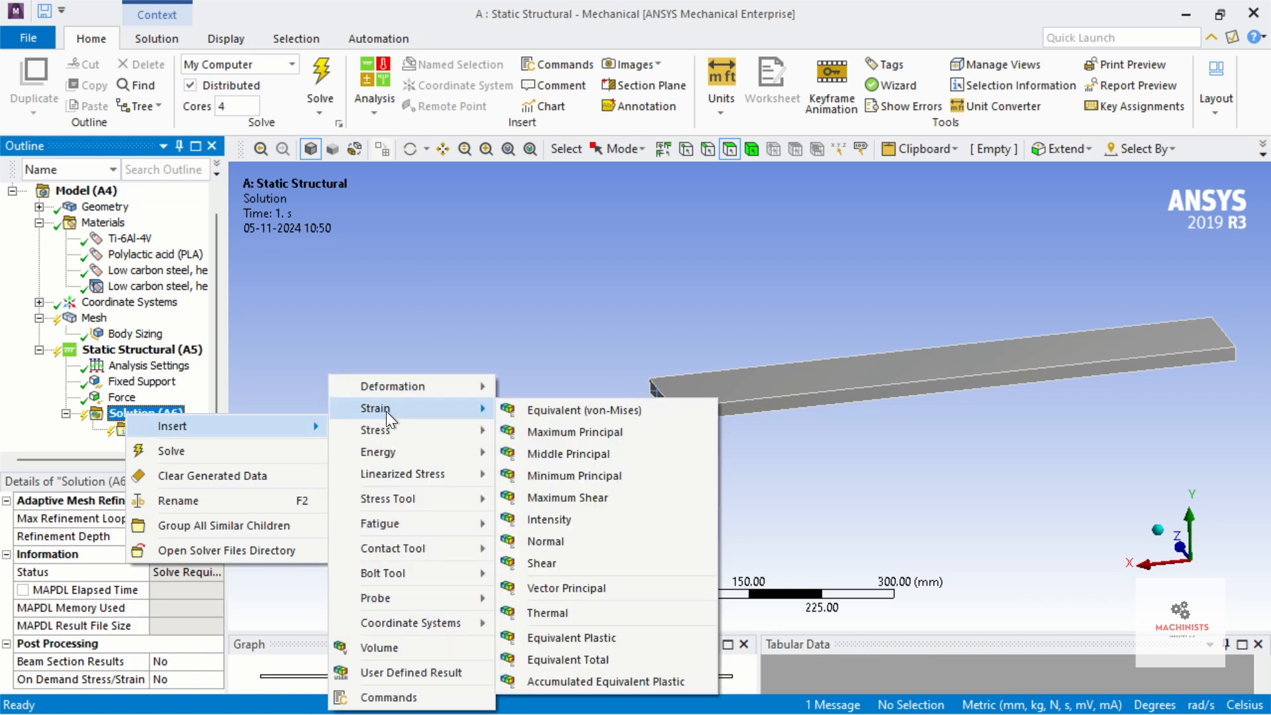
mouse_move(388, 450)
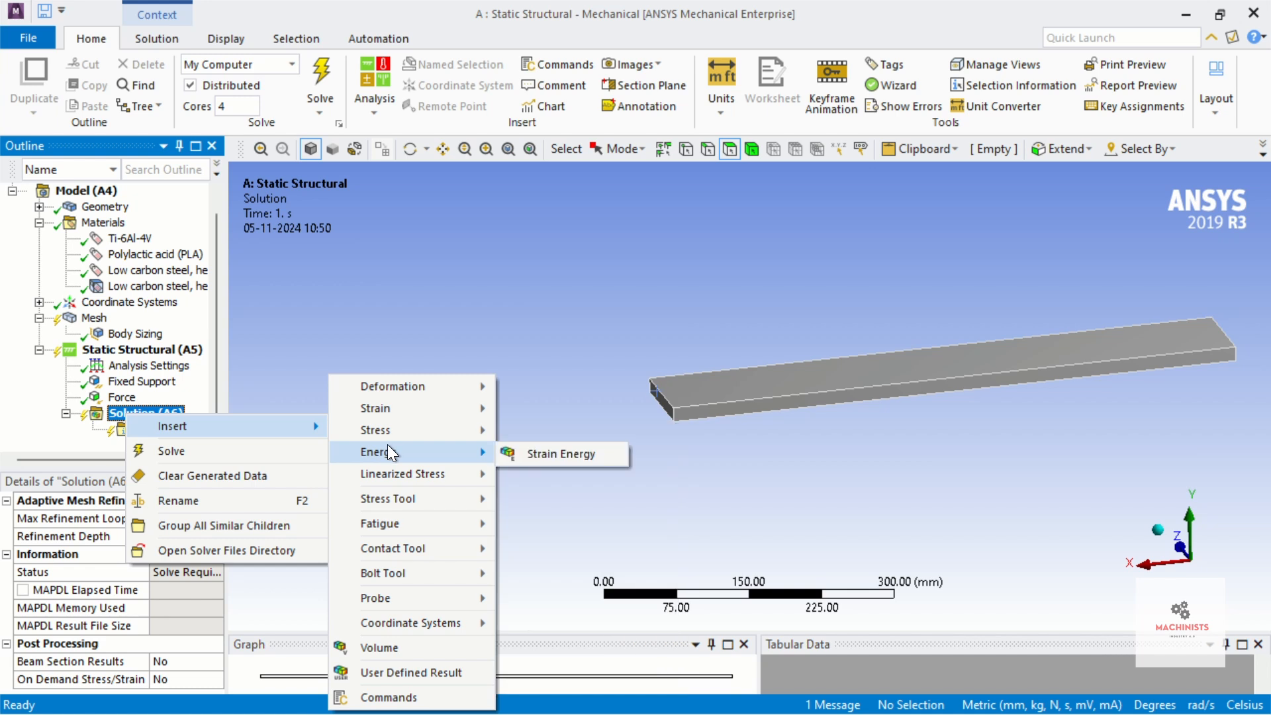
mouse_move(390, 476)
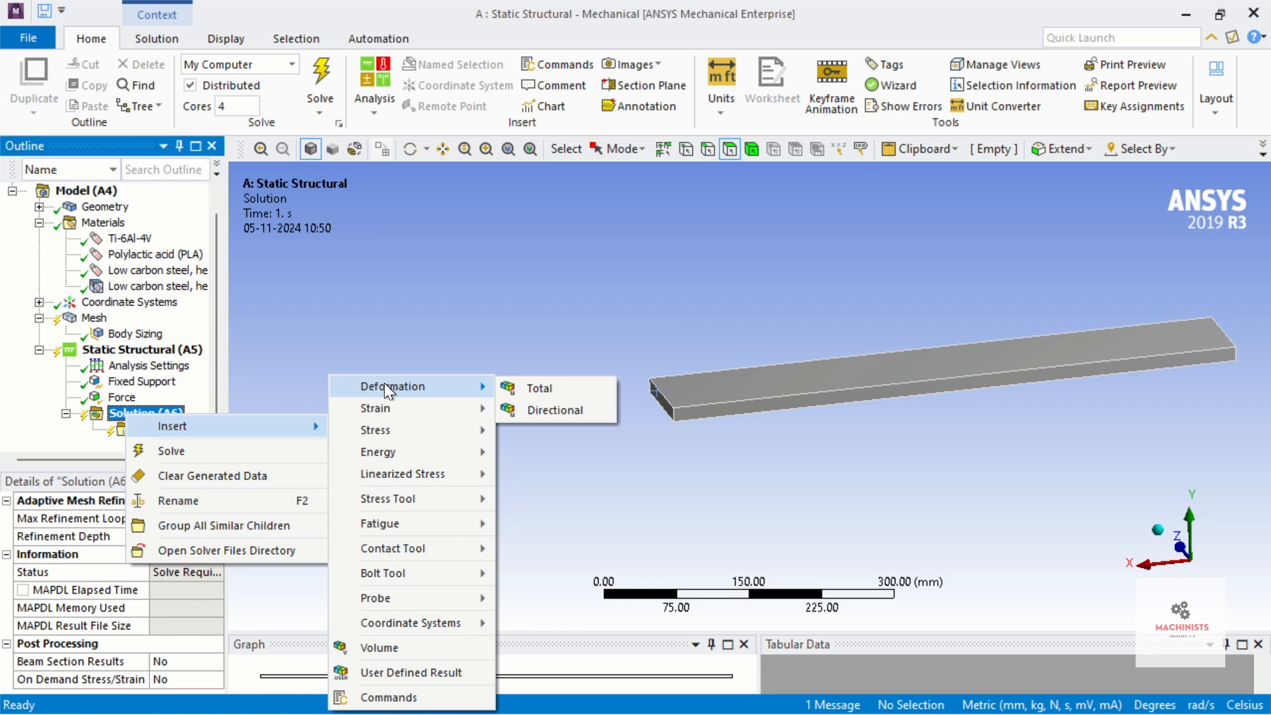
click(503, 388)
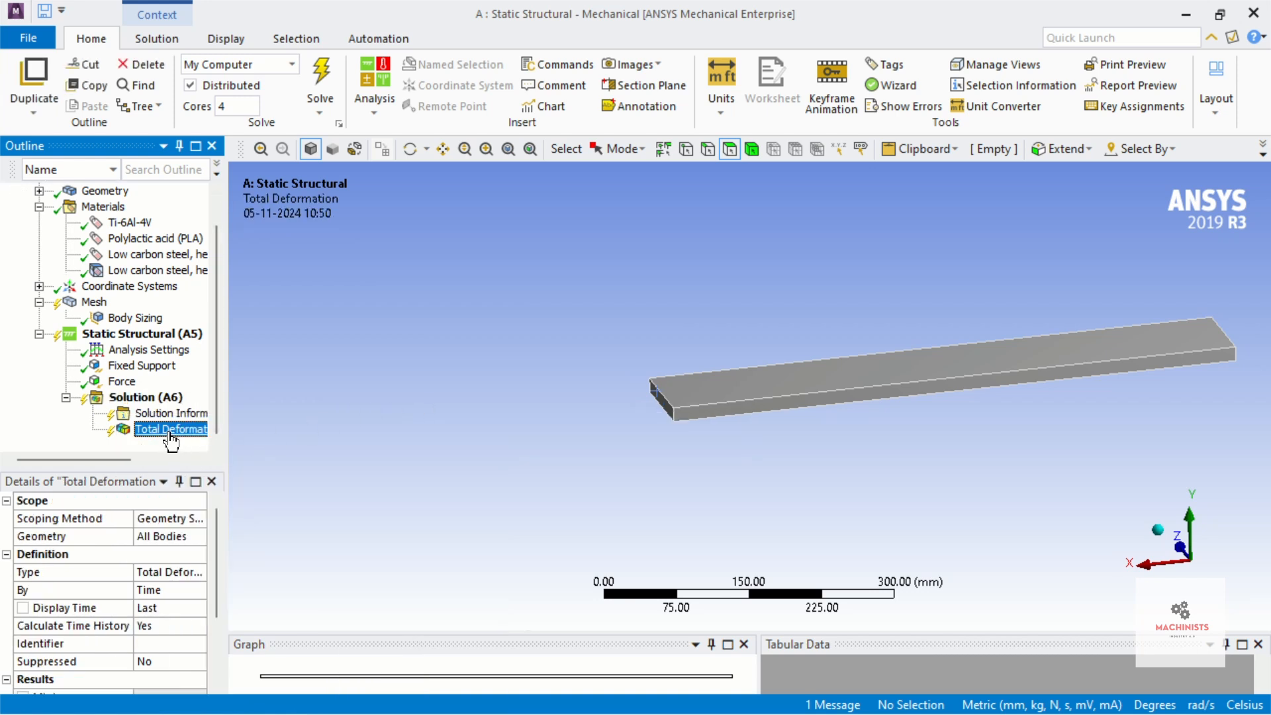
- Insert an Equivalent (von-Mises) Stress result under the Solution
click(156, 400)
right_click(156, 399)
mouse_move(194, 409)
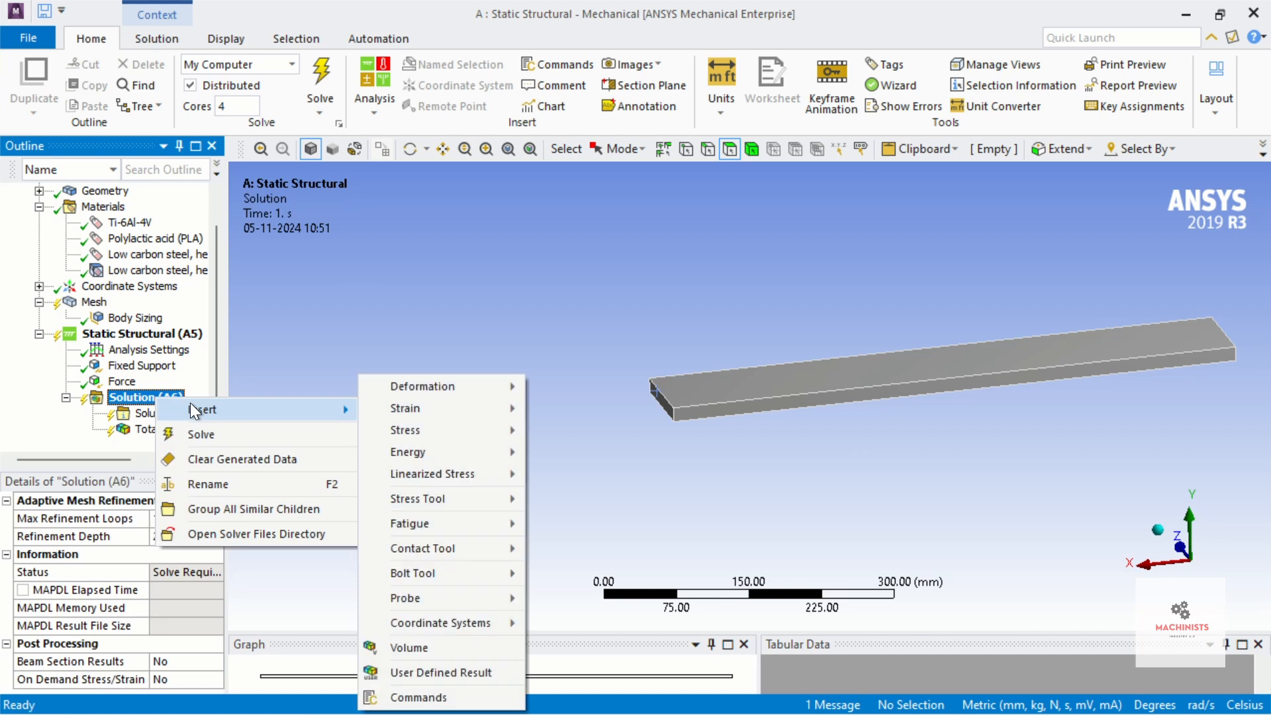
mouse_move(491, 427)
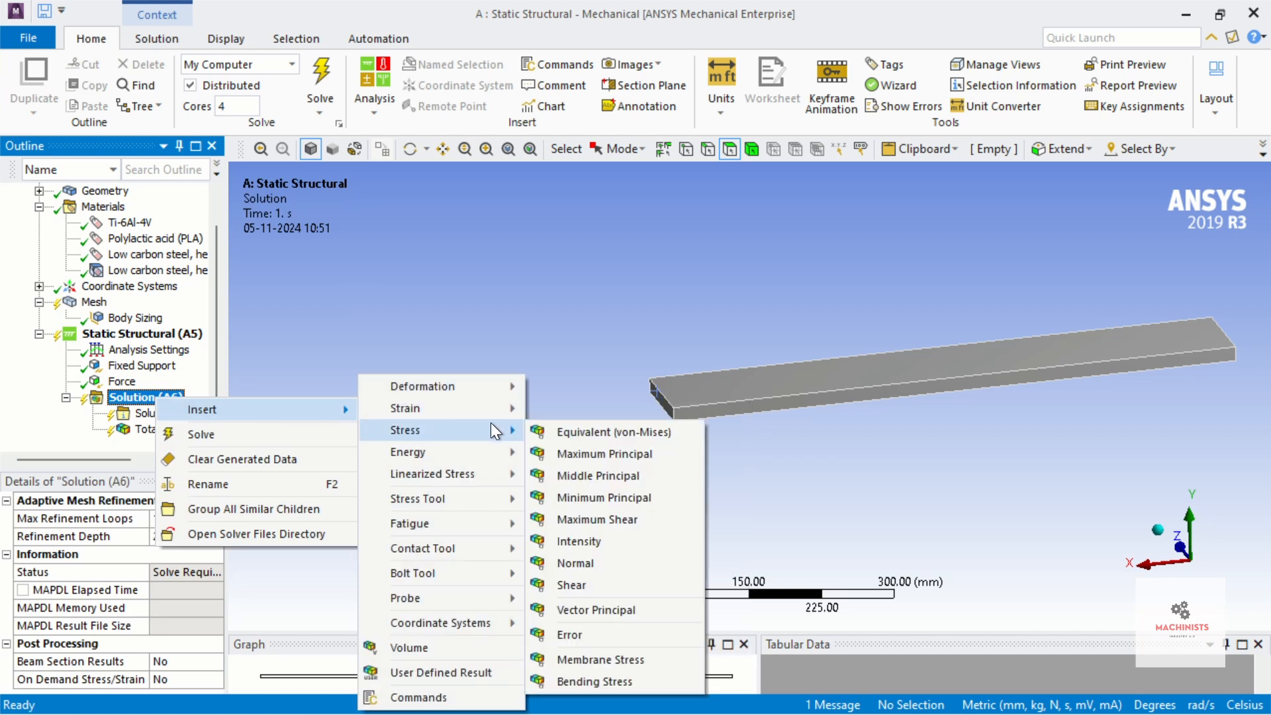
click(544, 431)
- Solve the static structural analysis and inspect the beam's element mesh up close while the solver runs
scroll(57, 426, up, 1)
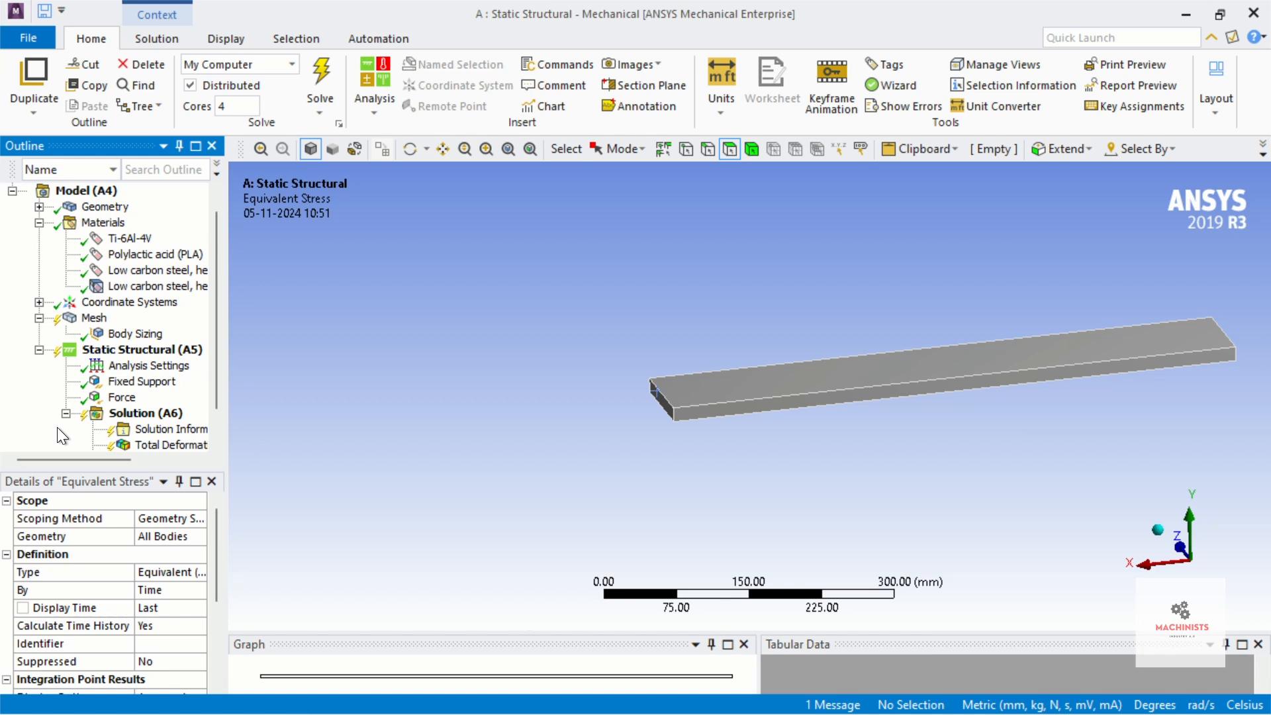
scroll(57, 427, down, 1)
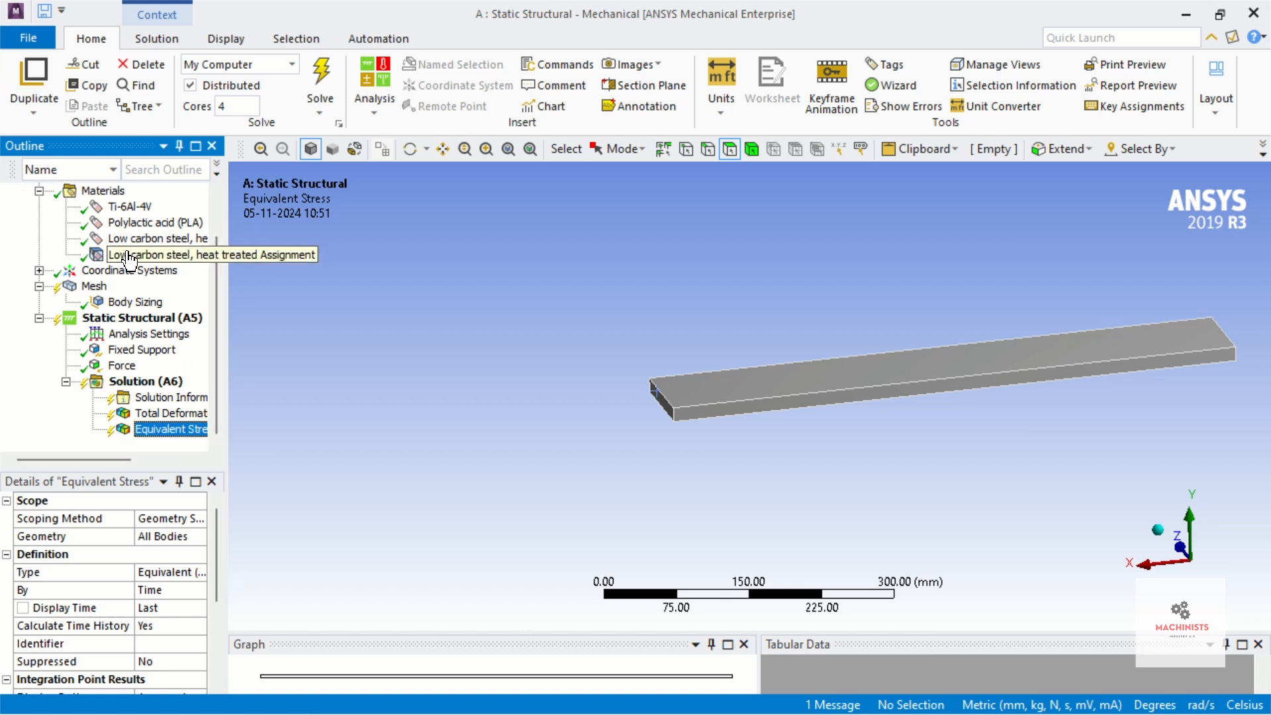
scroll(129, 260, up, 1)
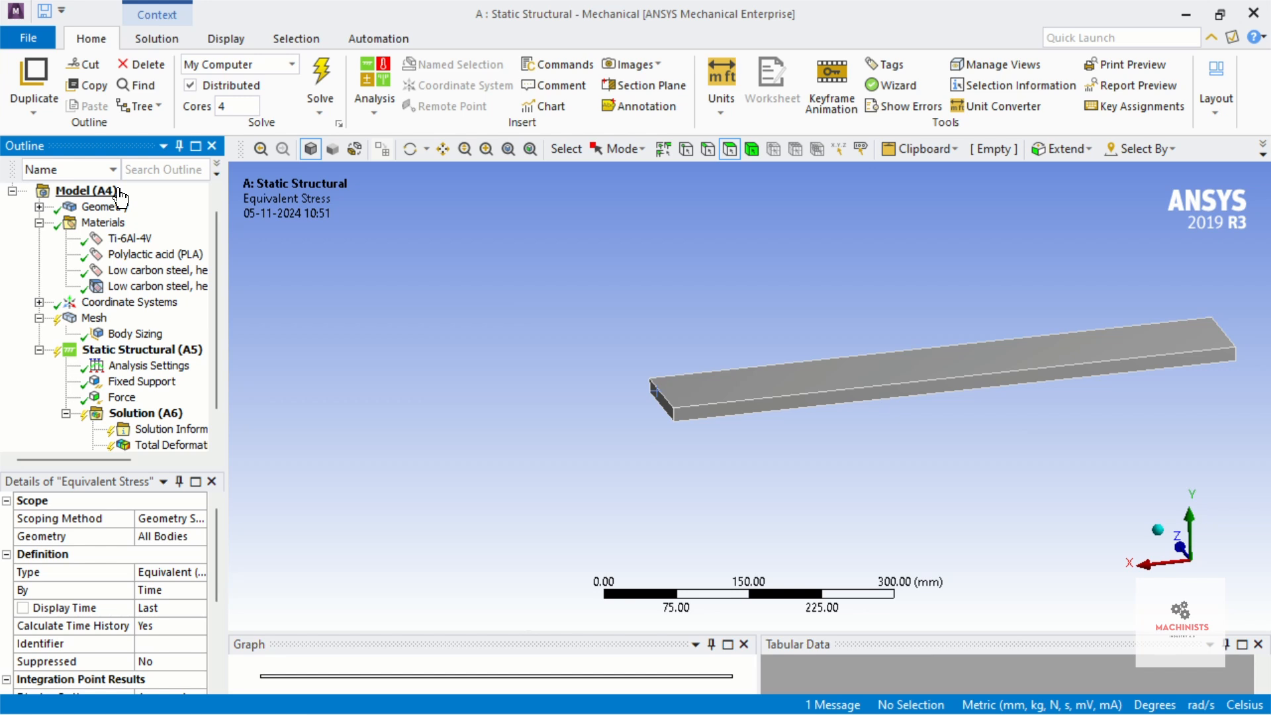
scroll(119, 196, down, 1)
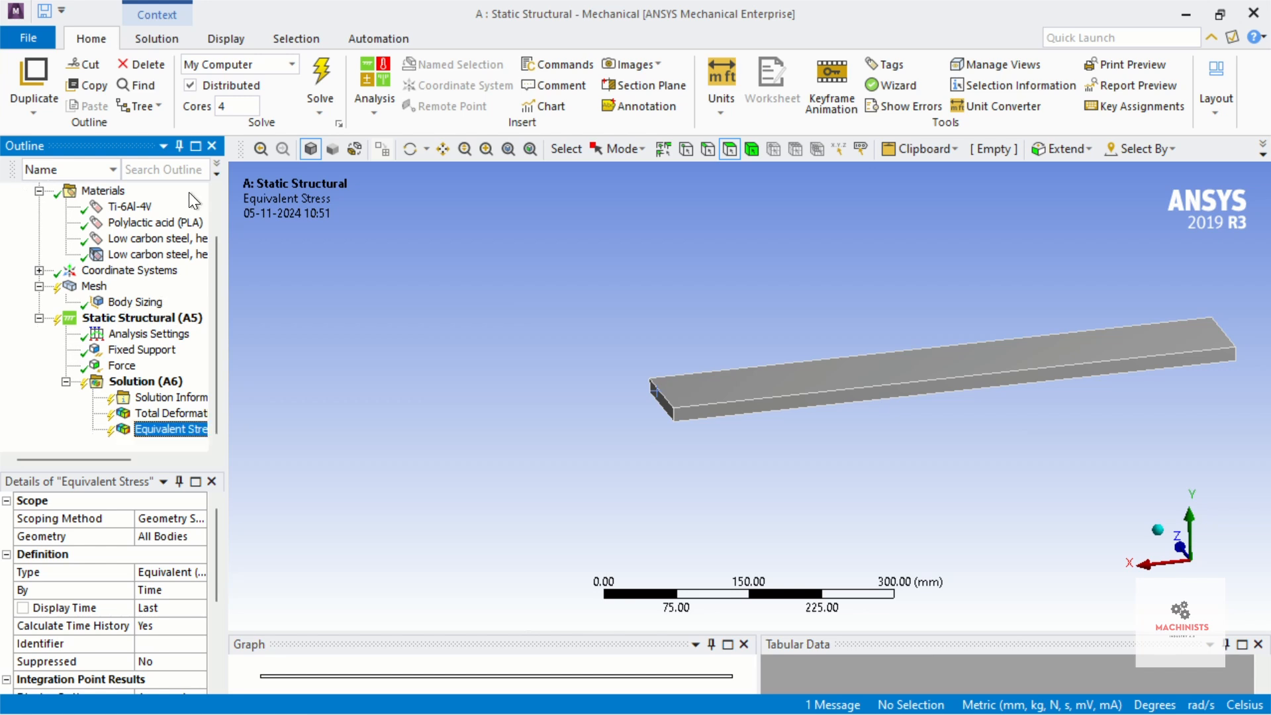
click(323, 70)
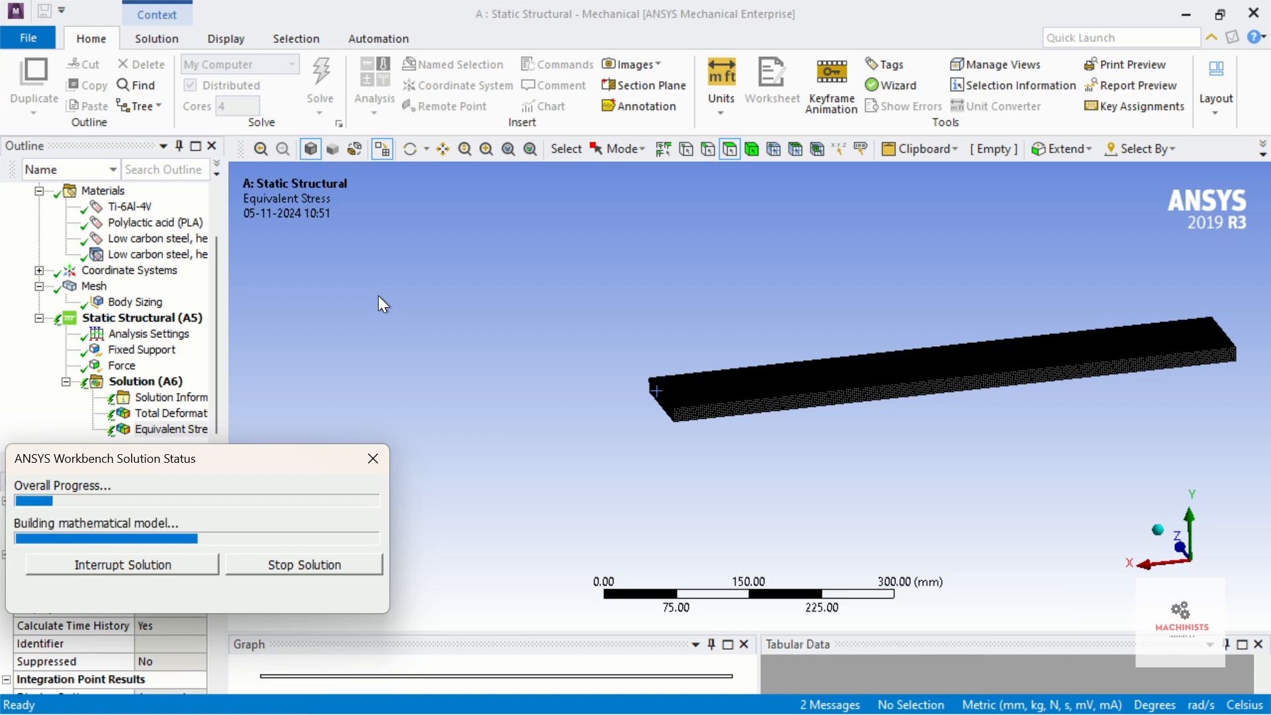
scroll(938, 400, up, 8)
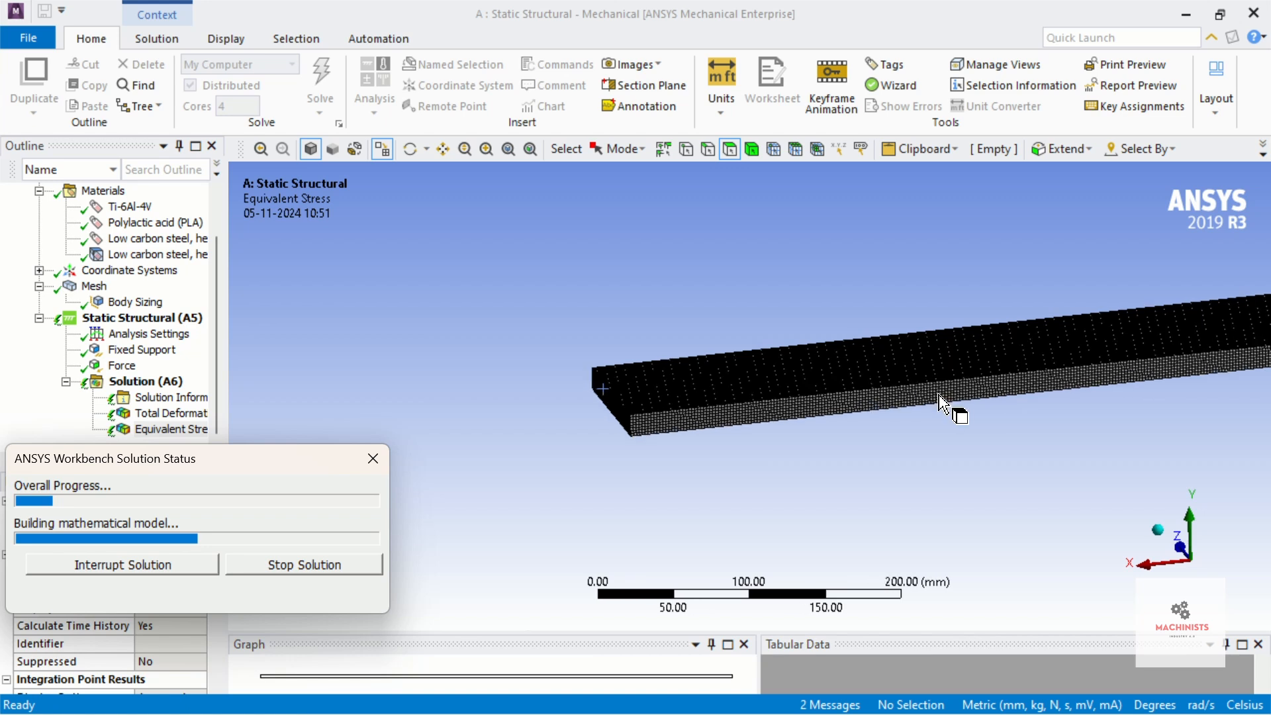
scroll(938, 400, up, 4)
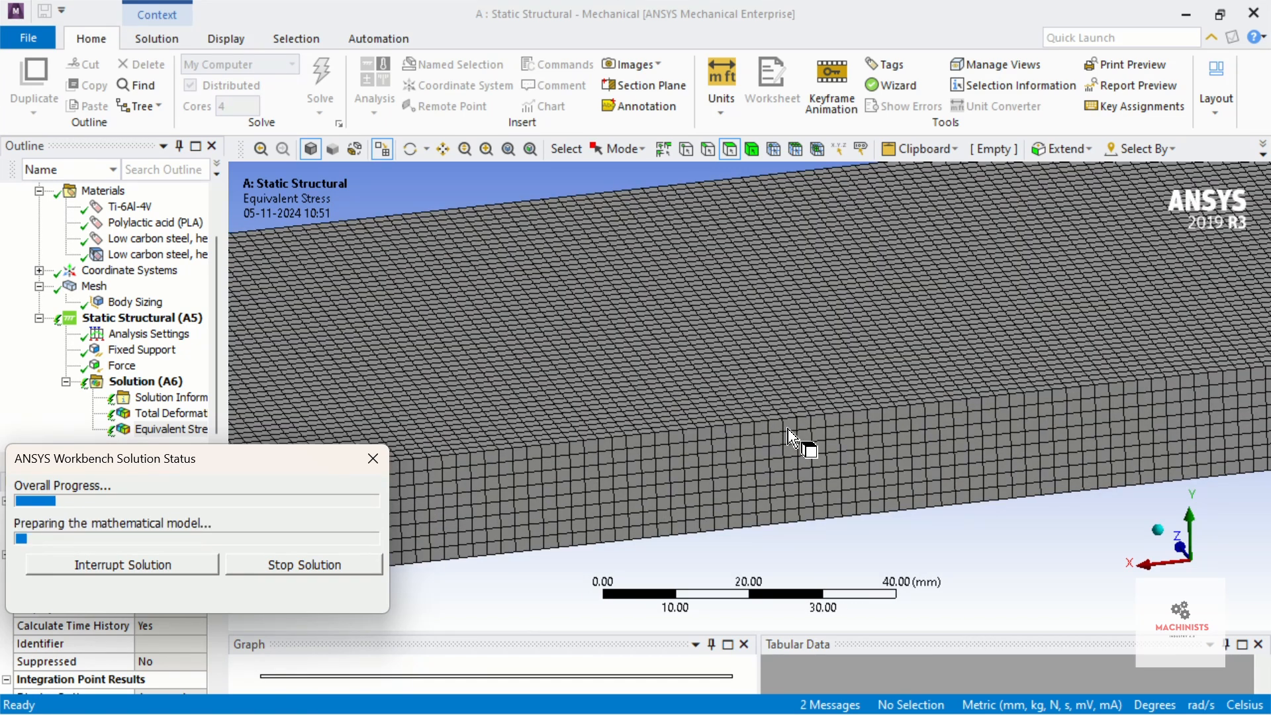
scroll(780, 431, down, 5)
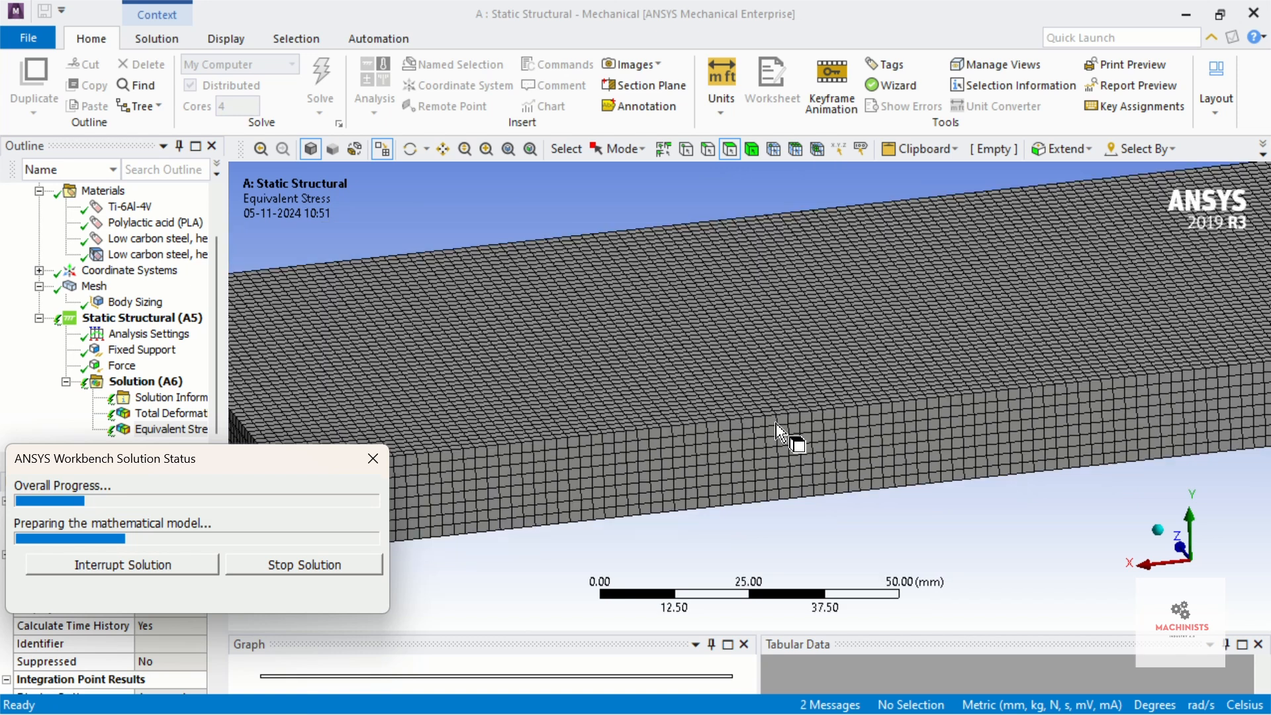
scroll(778, 424, down, 5)
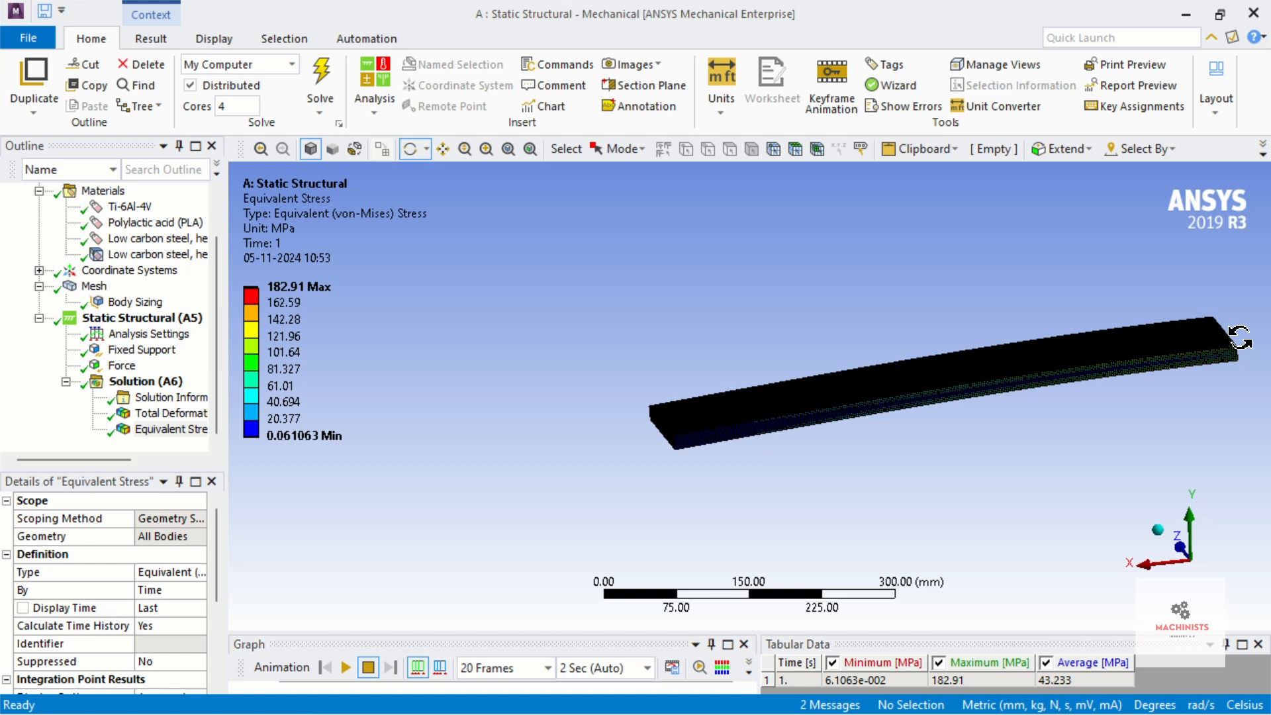
- Examine the Equivalent Stress result on the bent beam and its maximum value in the legend
scroll(1239, 338, up, 1)
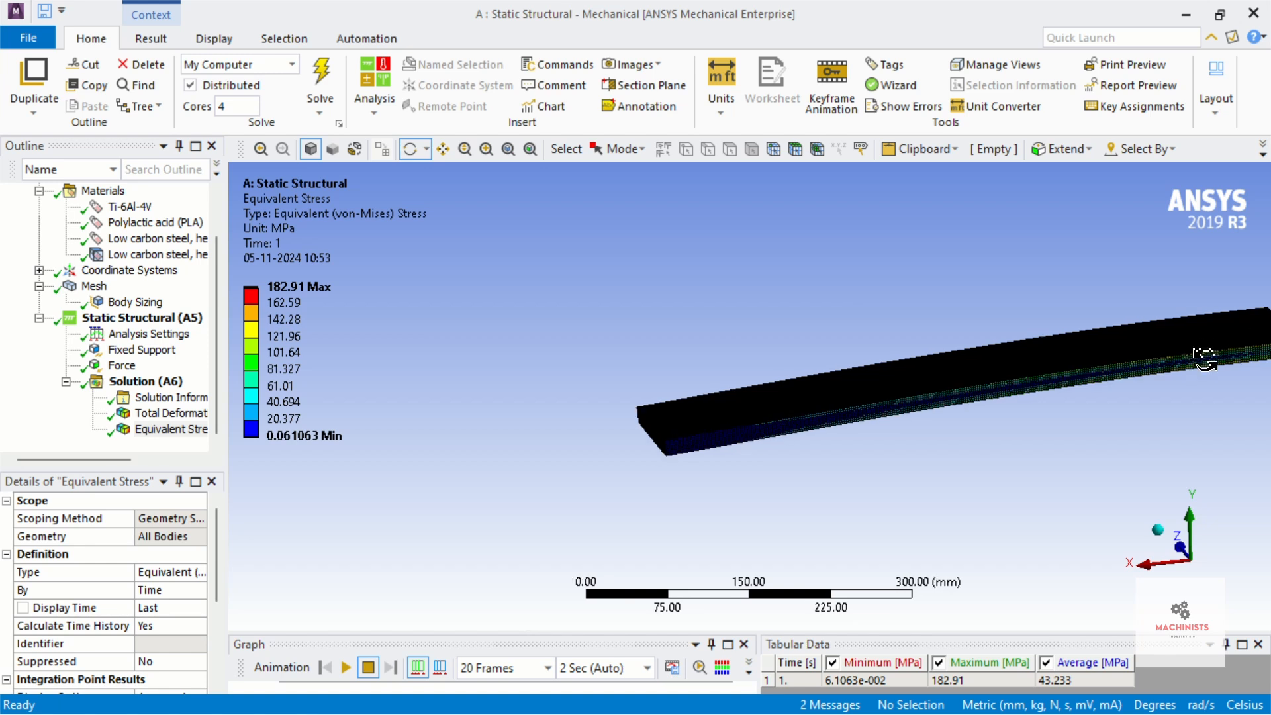
scroll(1240, 358, down, 1)
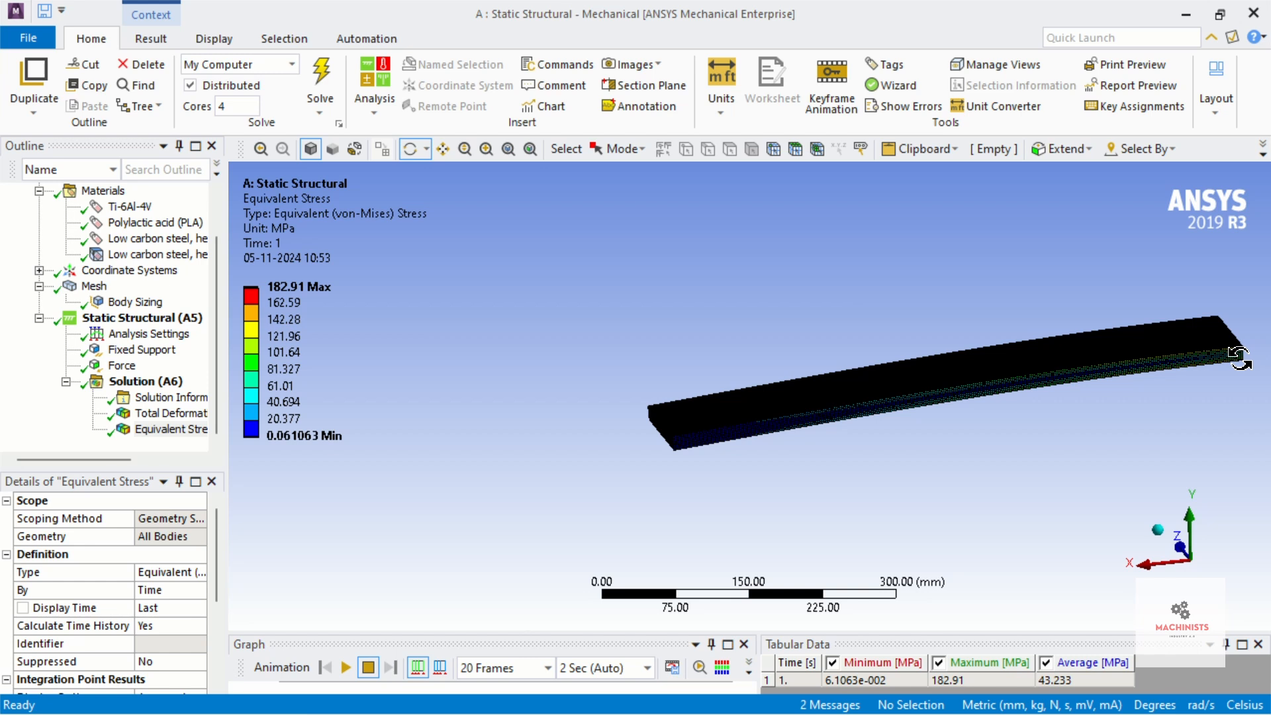
scroll(1166, 434, up, 1)
scroll(1166, 434, down, 1)
drag(1166, 434, 1191, 422)
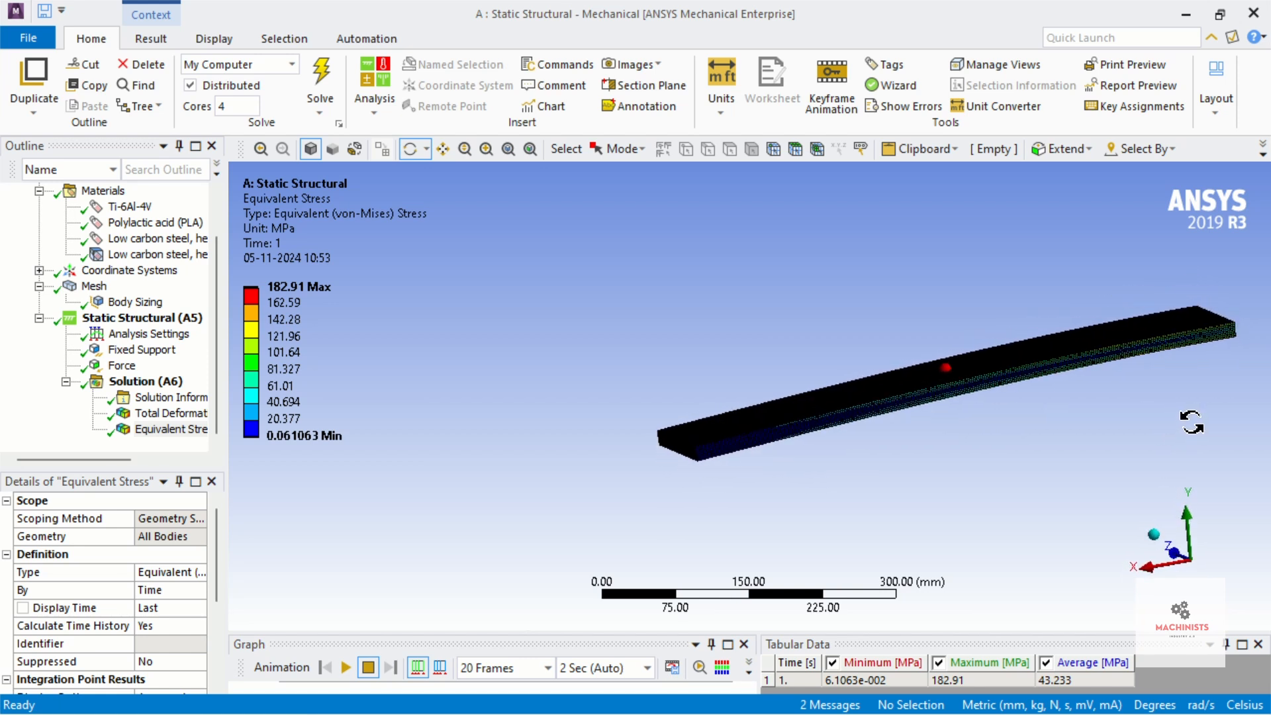
click(179, 430)
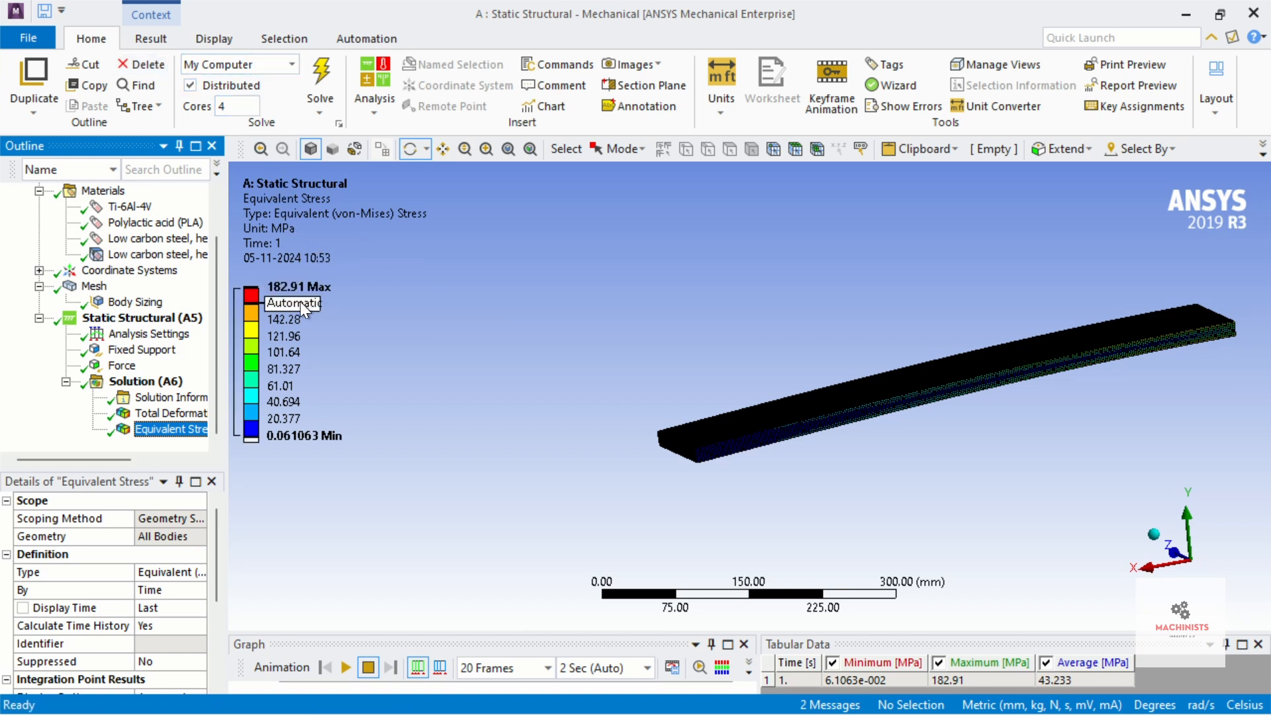
click(278, 286)
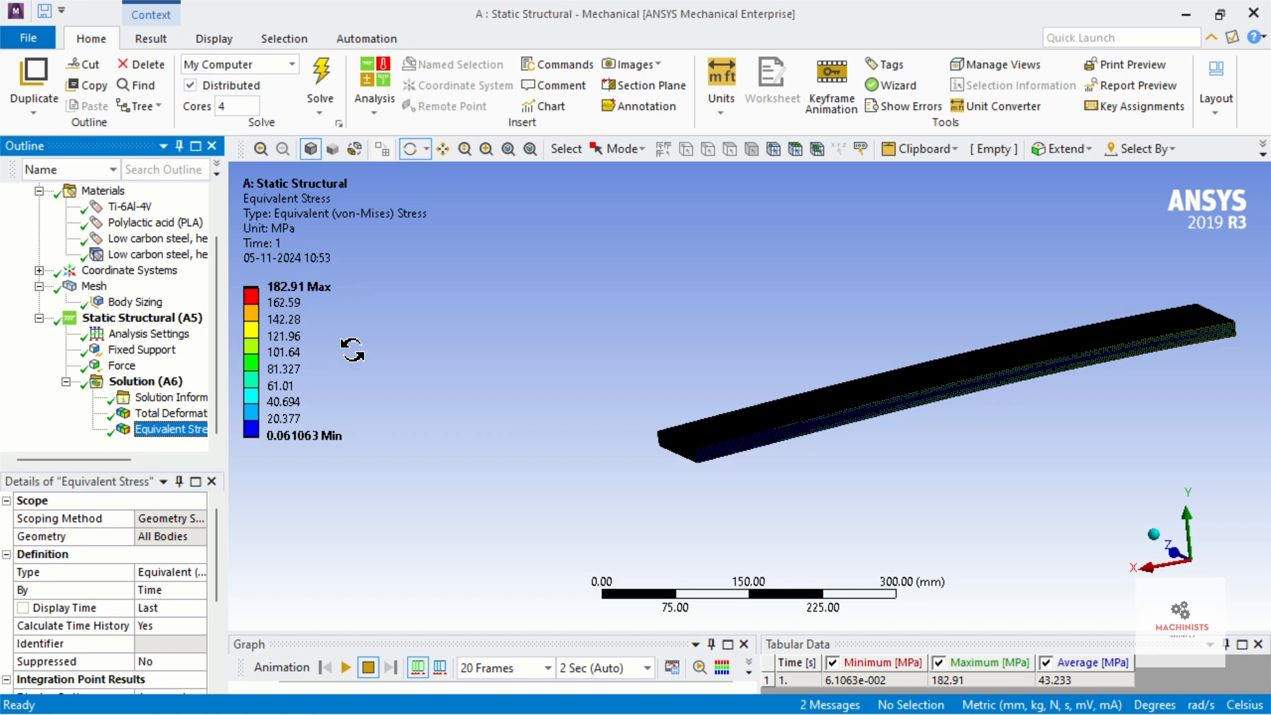
- Display the Total Deformation result and examine its legend values and the contour along the beam
click(181, 415)
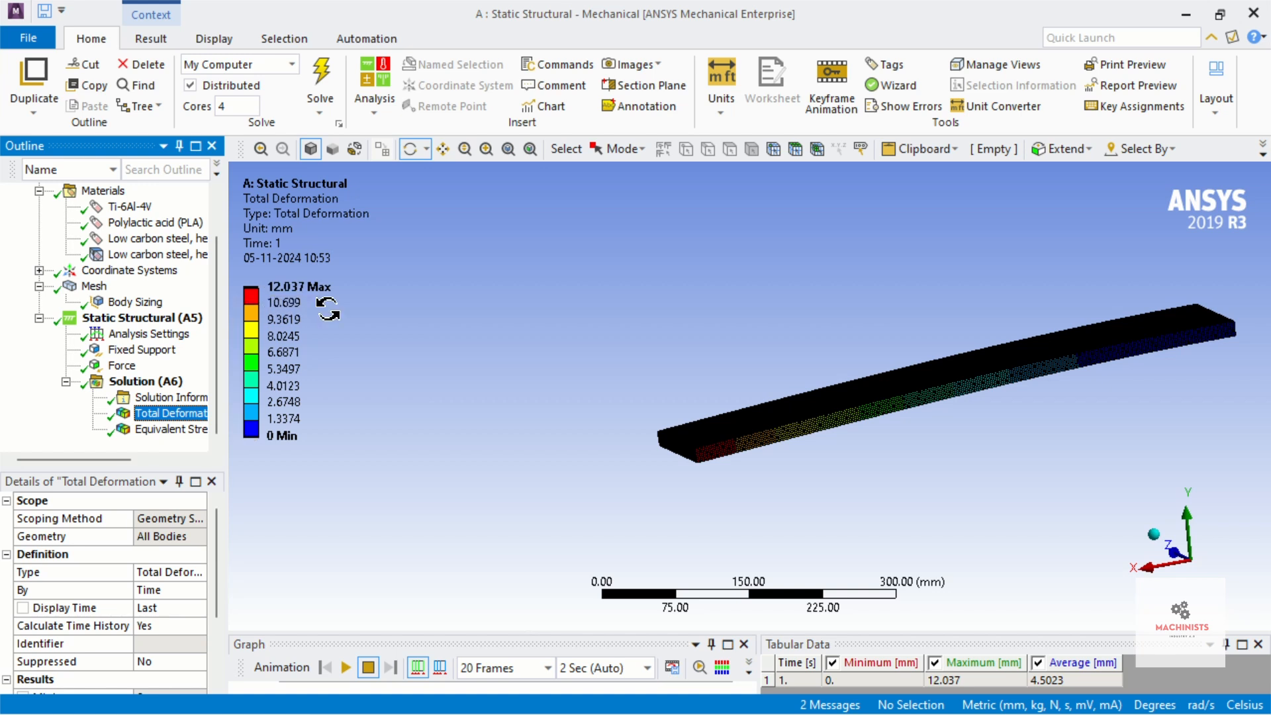
mouse_move(278, 306)
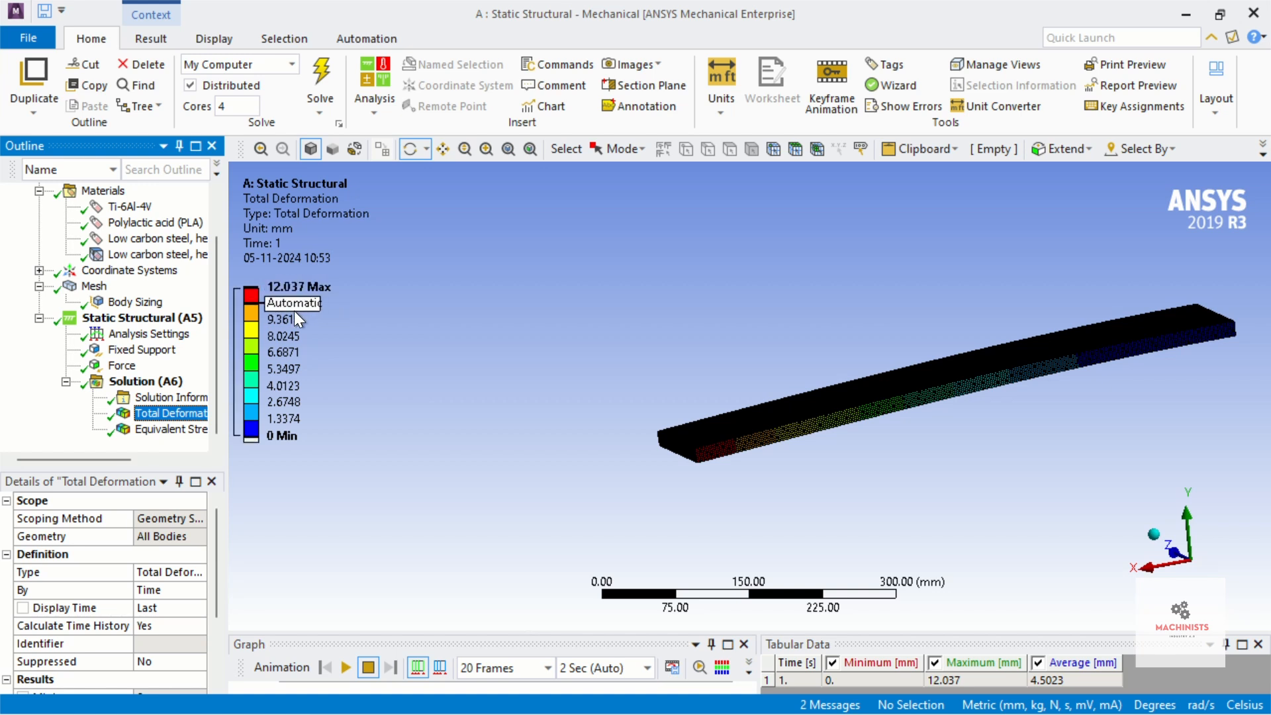
scroll(295, 298, up, 3)
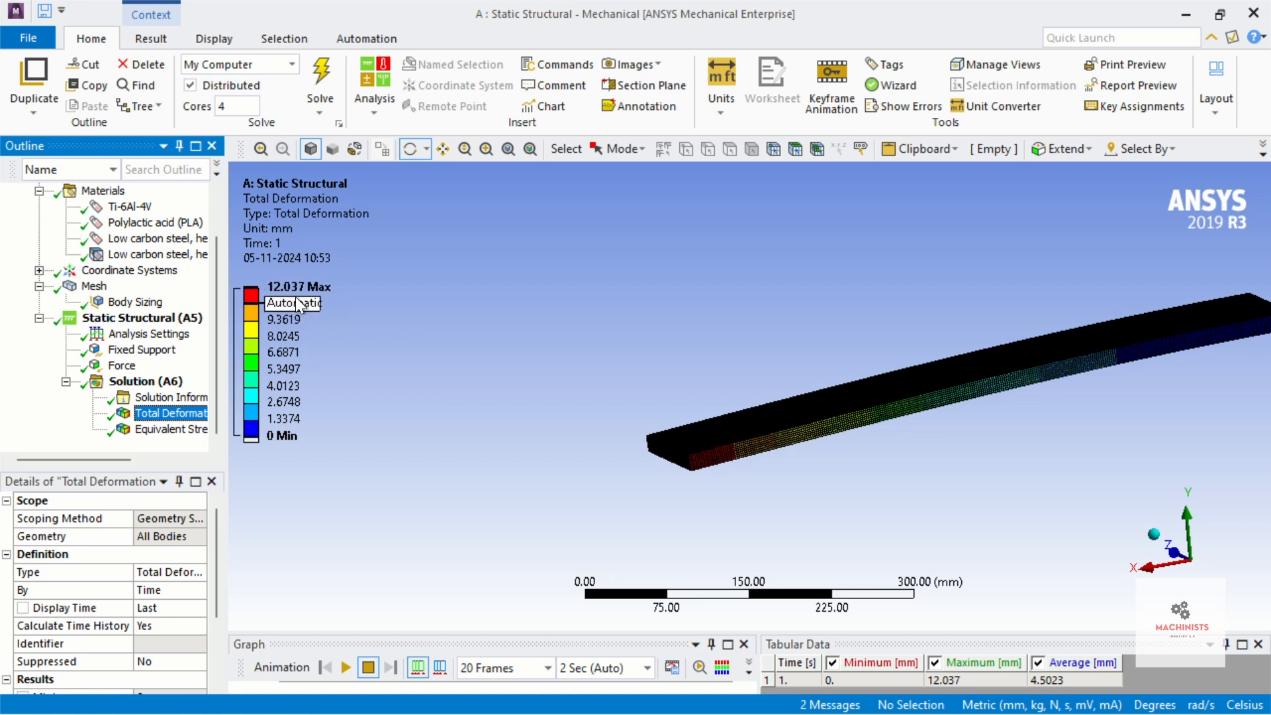
scroll(1258, 329, down, 2)
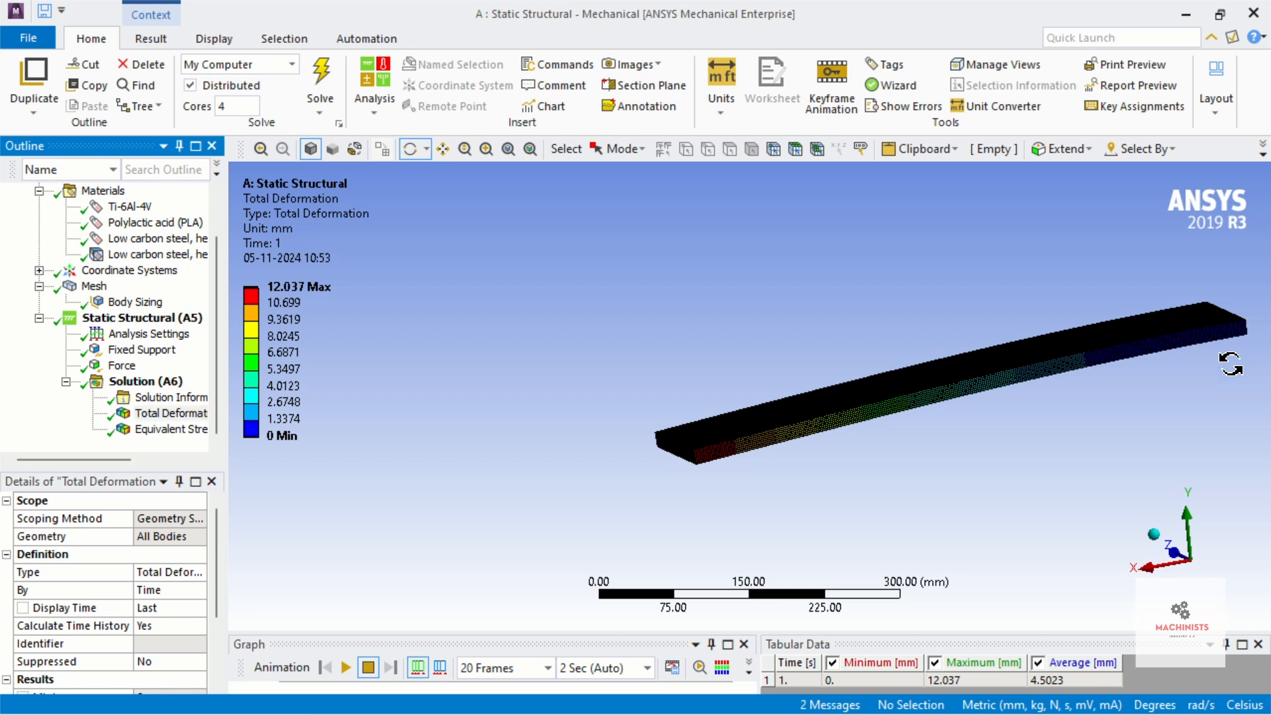
- Play the Total Deformation animation with the beam's free end shown close up from the side
drag(1250, 331, 1175, 354)
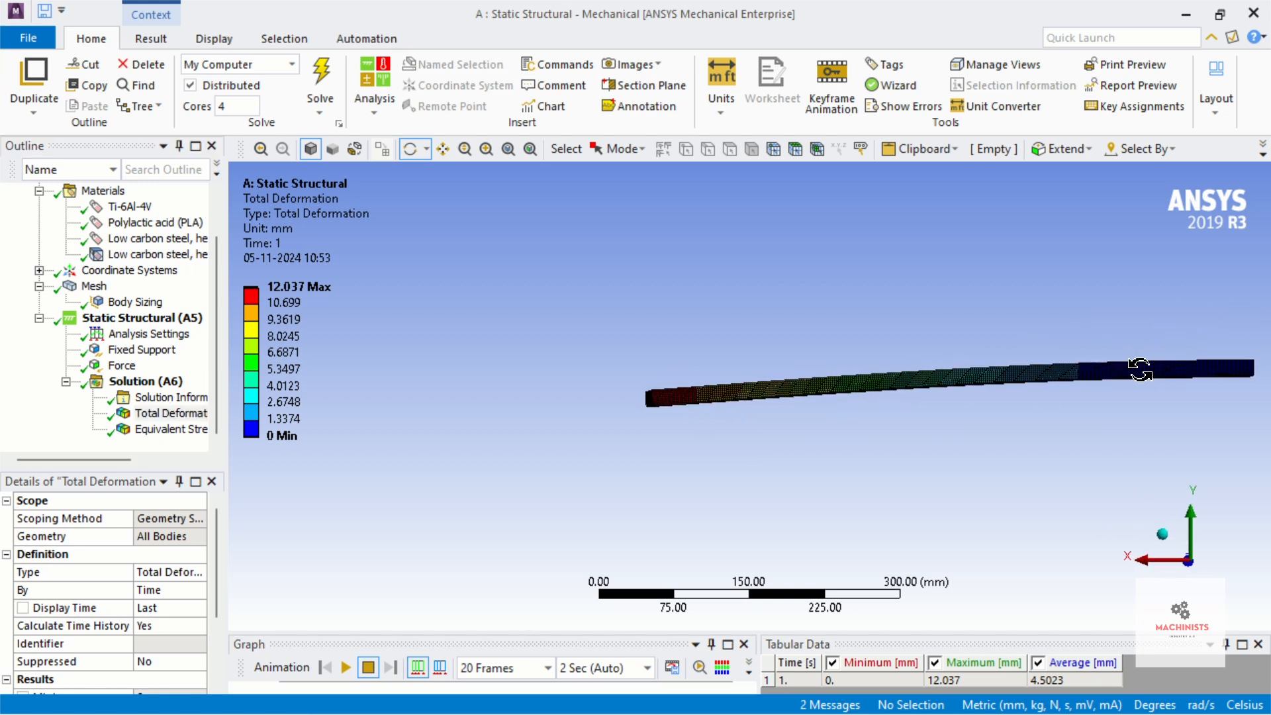
scroll(728, 407, up, 3)
scroll(704, 414, up, 3)
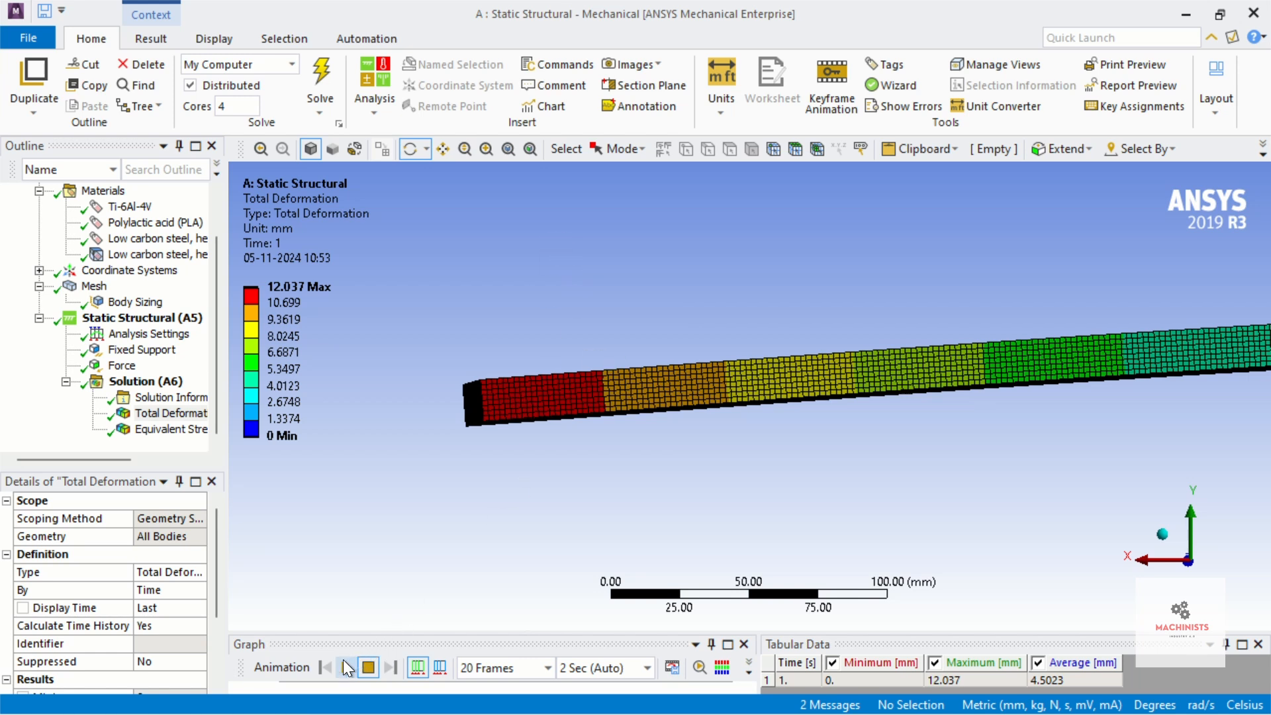
click(346, 667)
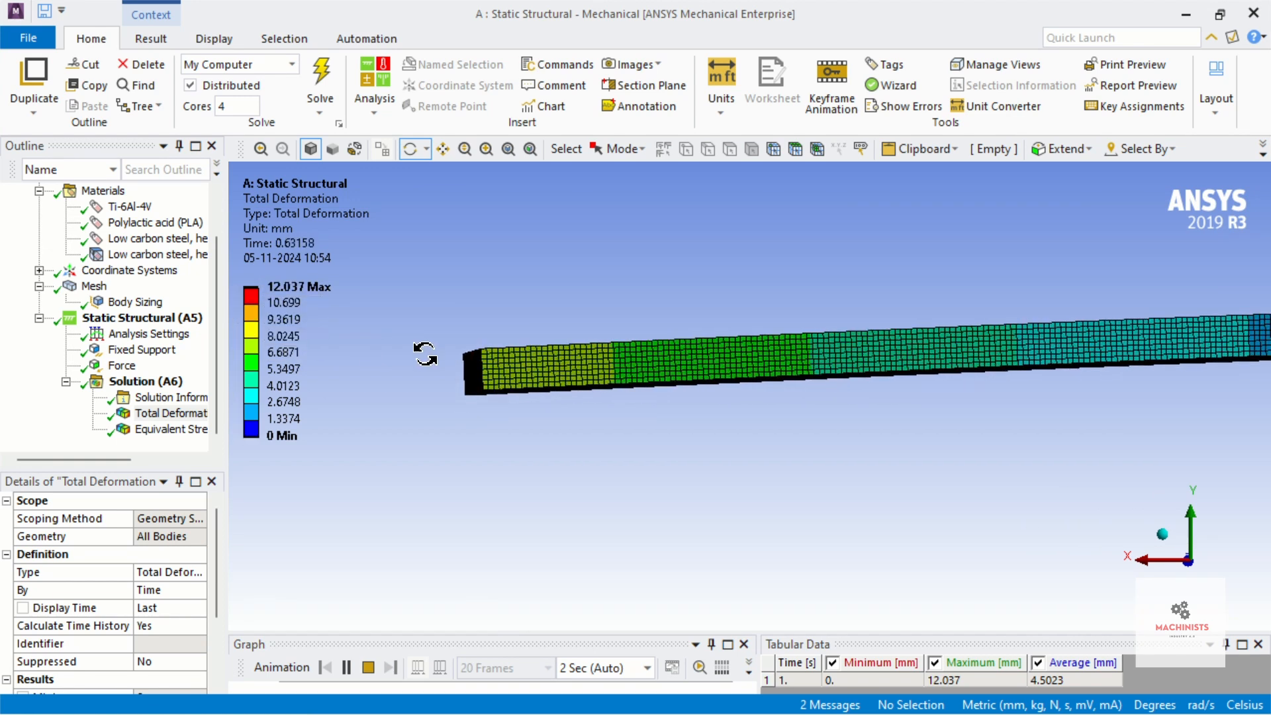
- Display the Equivalent Stress result and examine the stress contour along the beam towards its fixed end
click(151, 429)
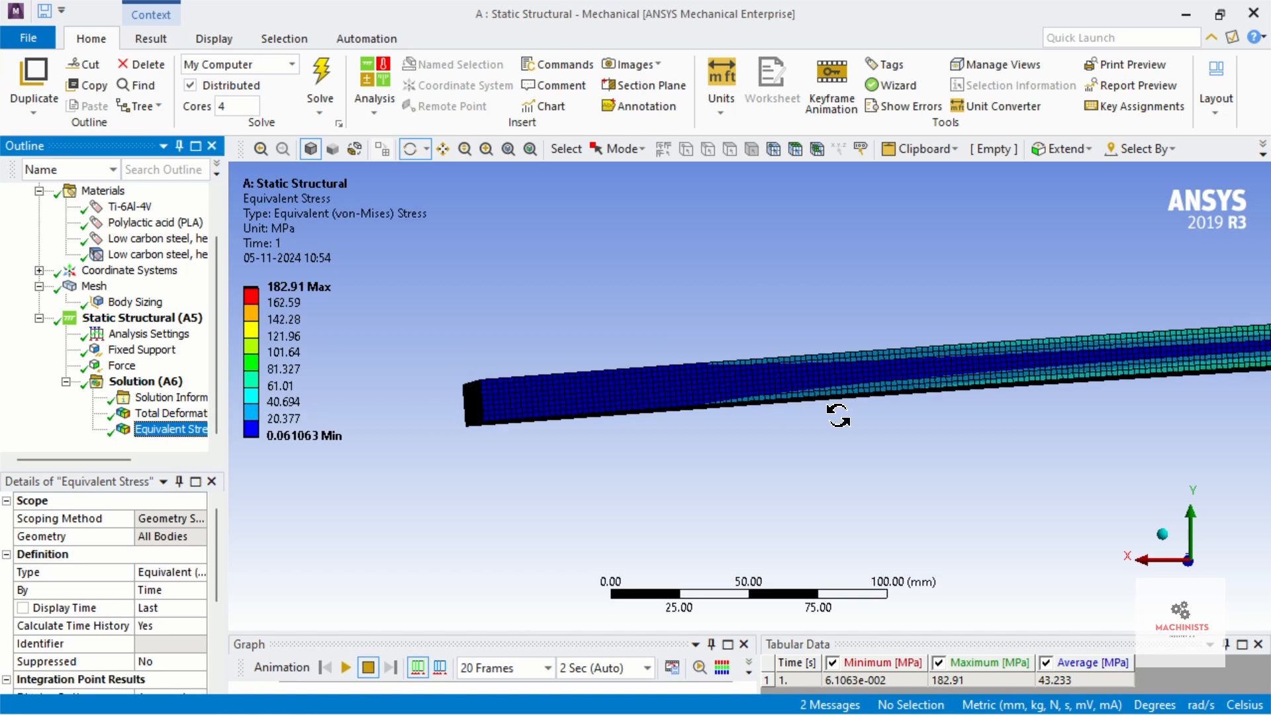
drag(837, 406, 853, 415)
scroll(1030, 400, down, 5)
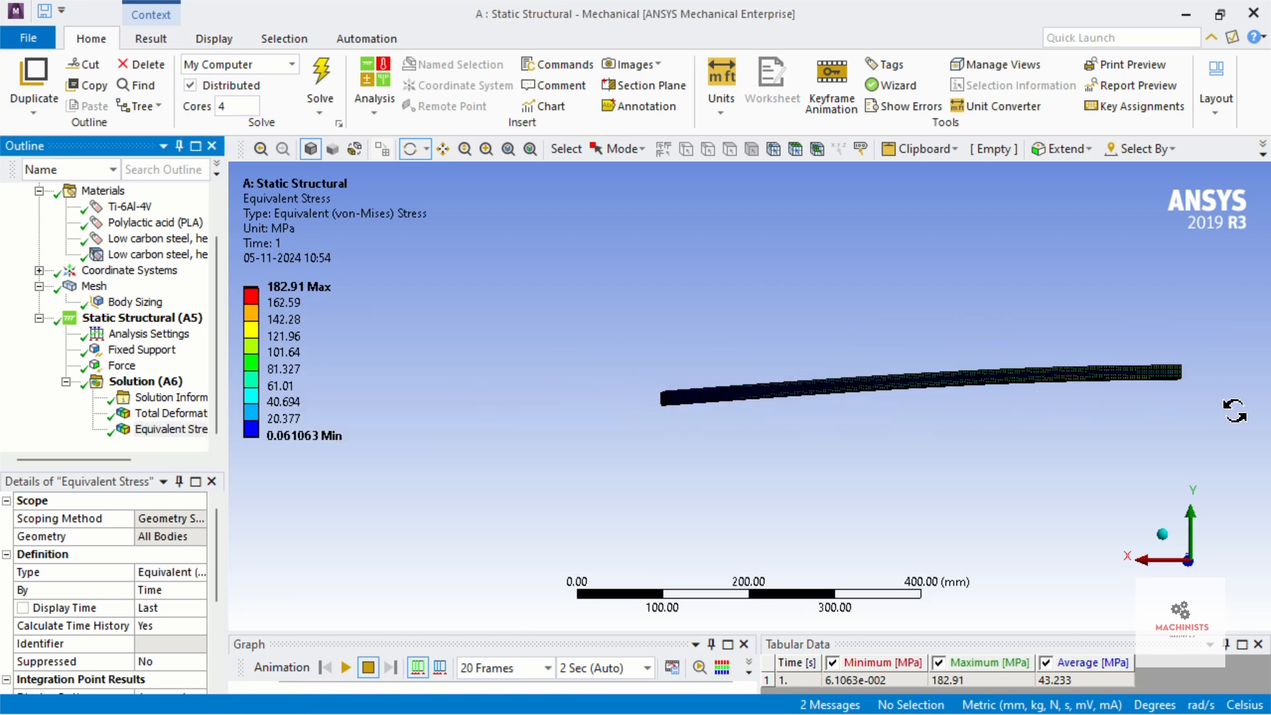
drag(1234, 410, 681, 508)
scroll(1113, 555, up, 3)
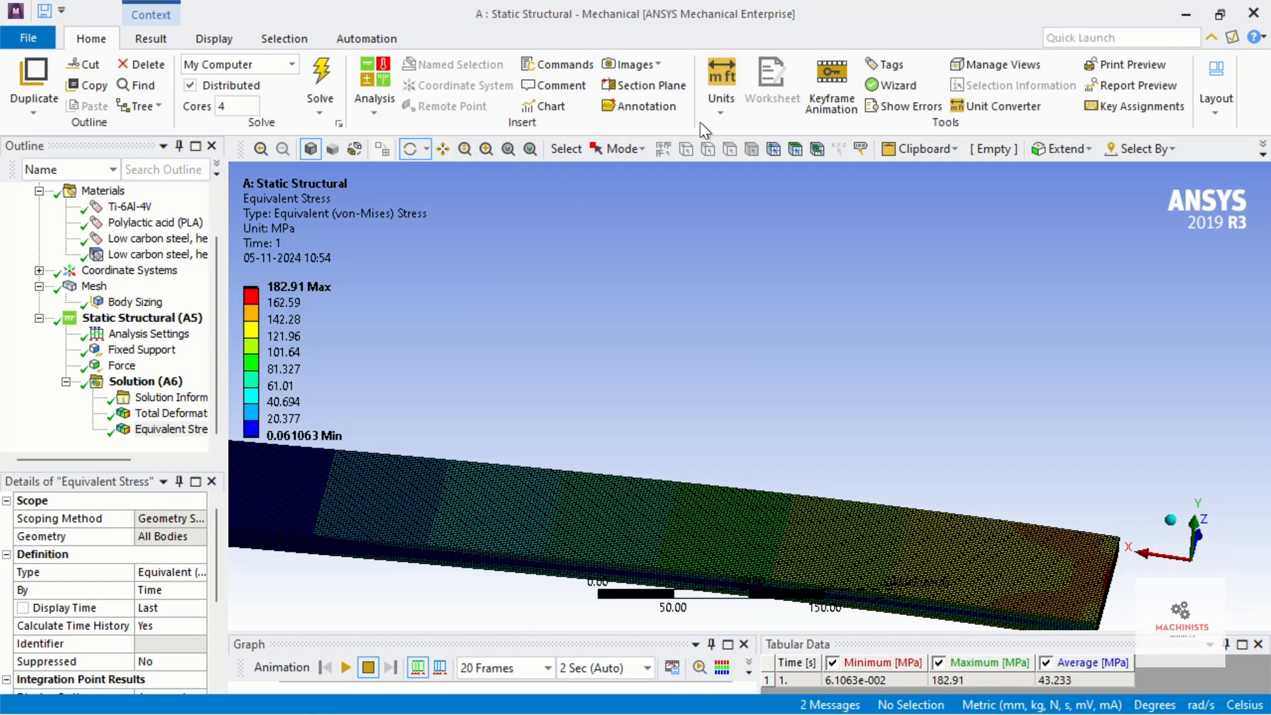
- Try the Wireframe display on the Equivalent Stress result, and set the model display to Shaded Exterior
click(193, 35)
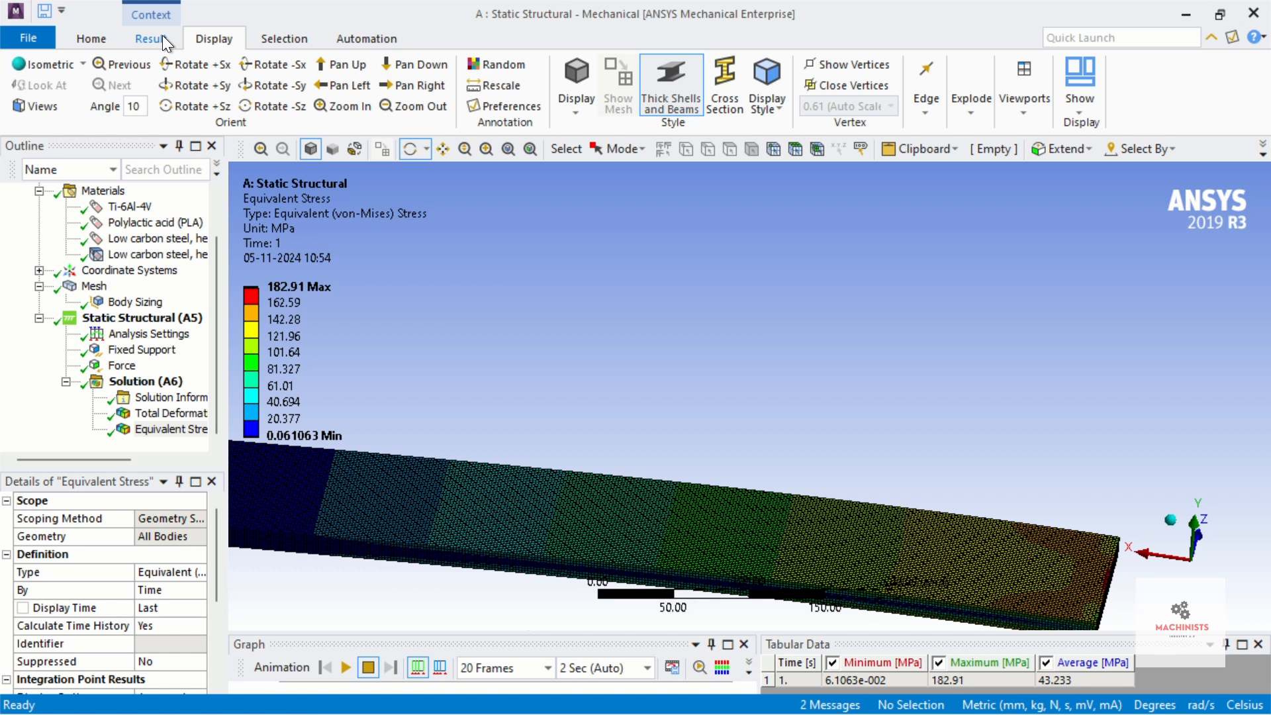
click(759, 100)
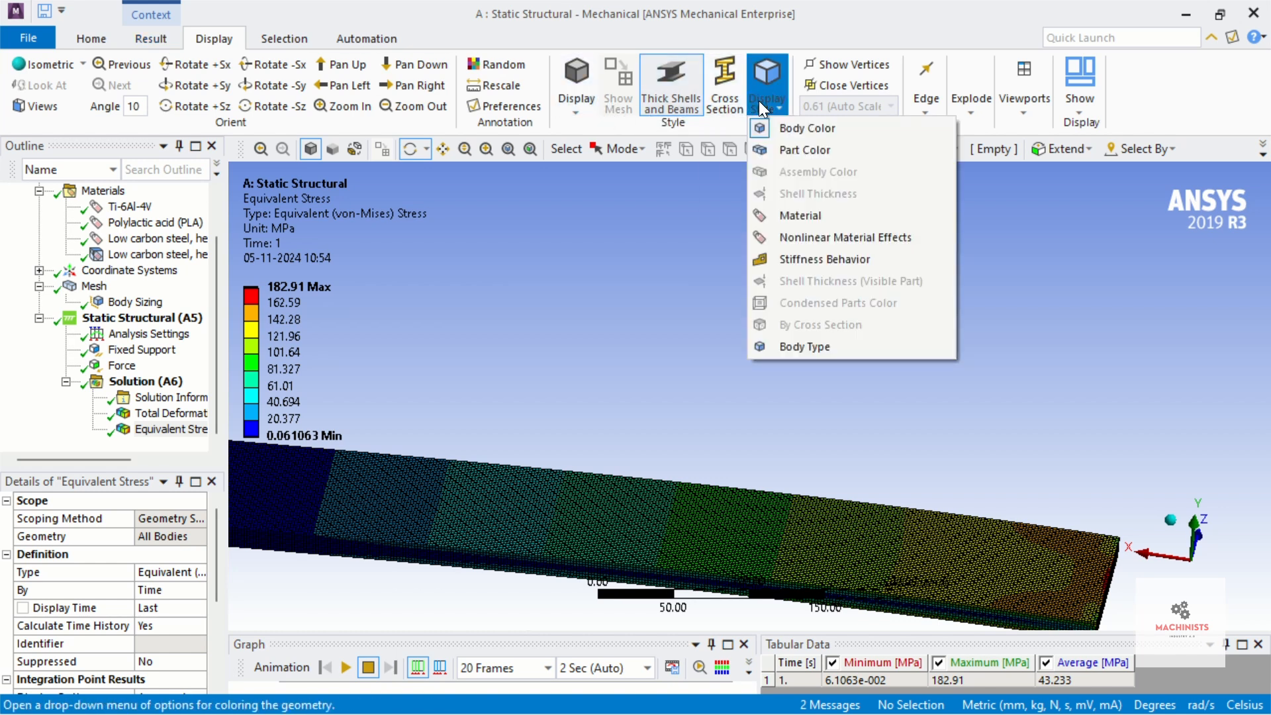
click(585, 114)
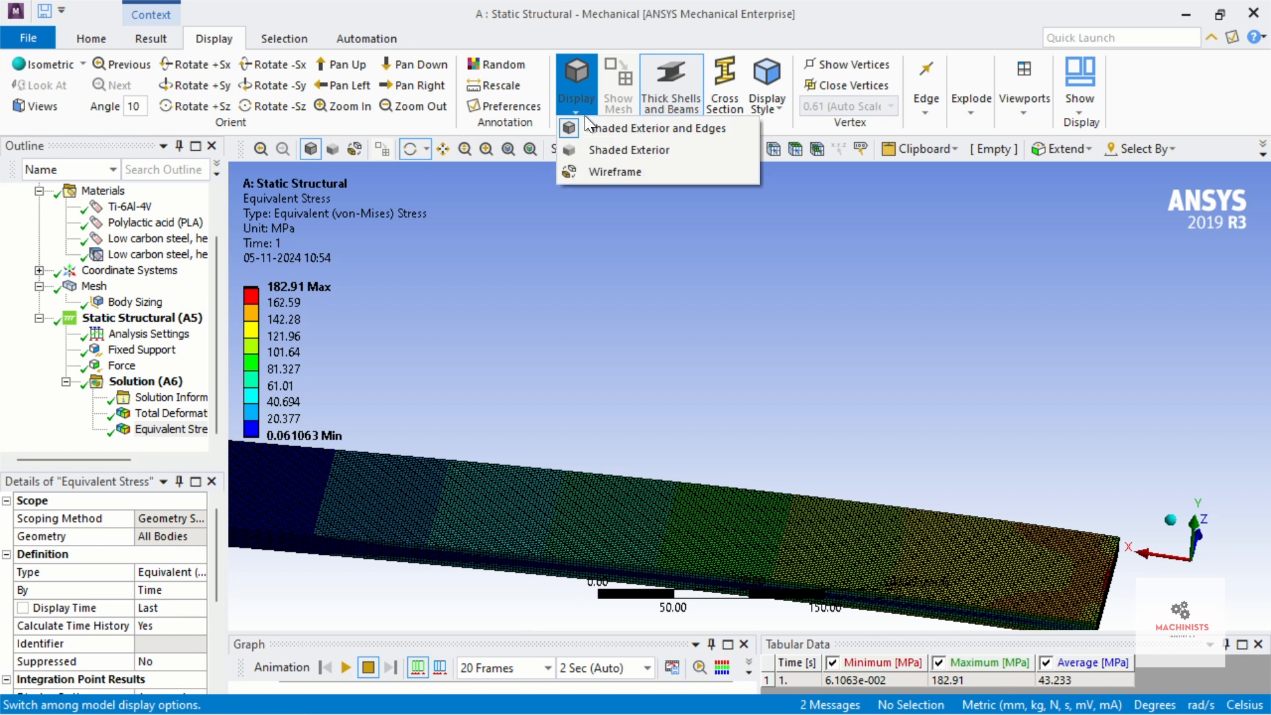
click(598, 150)
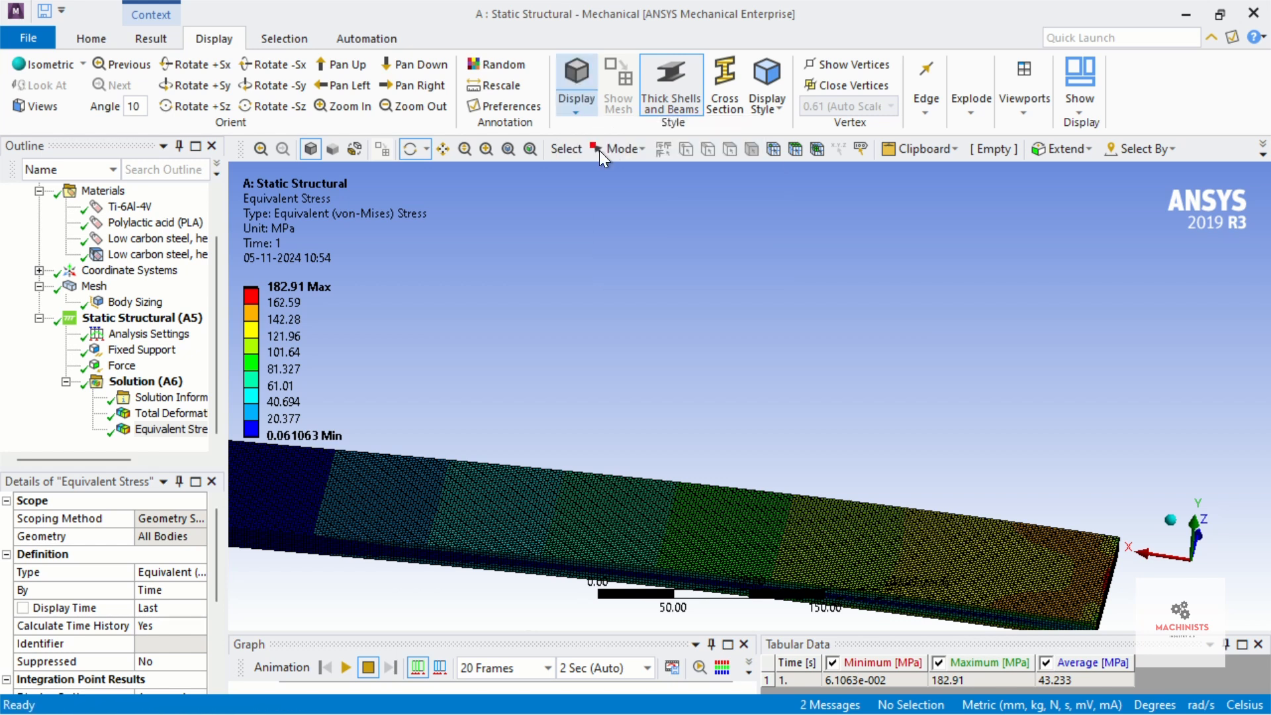
click(576, 113)
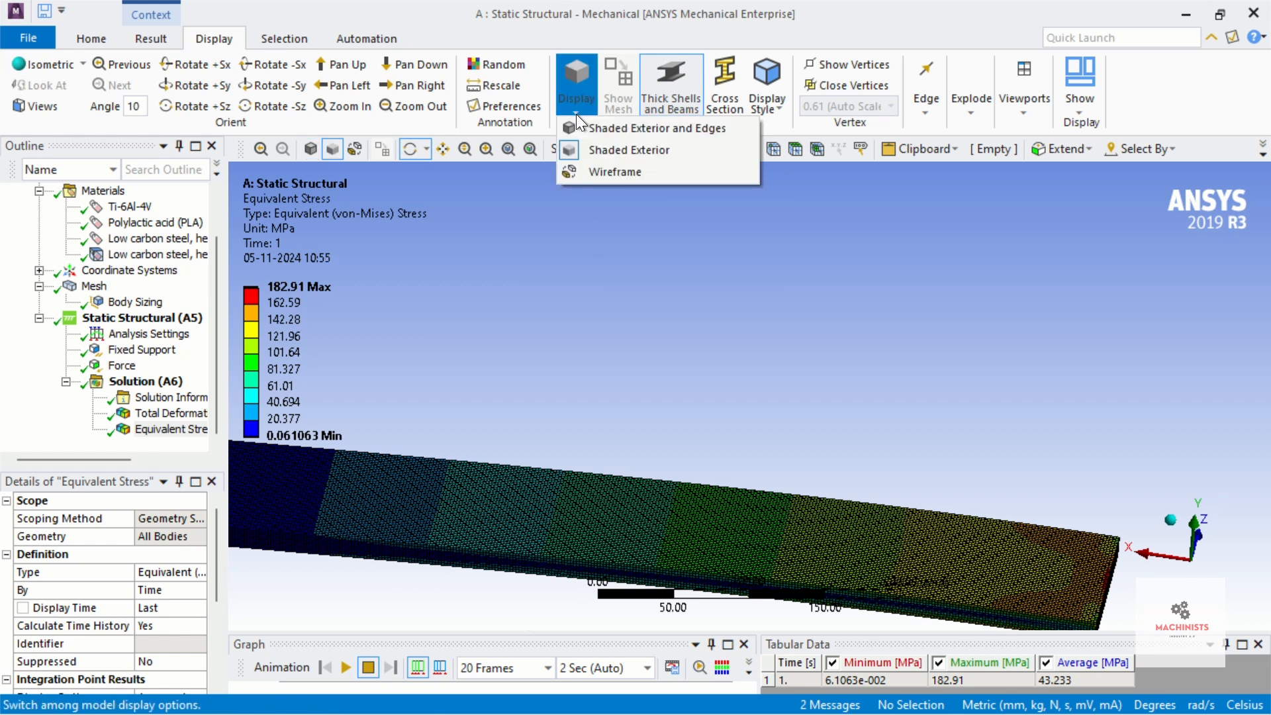
click(590, 172)
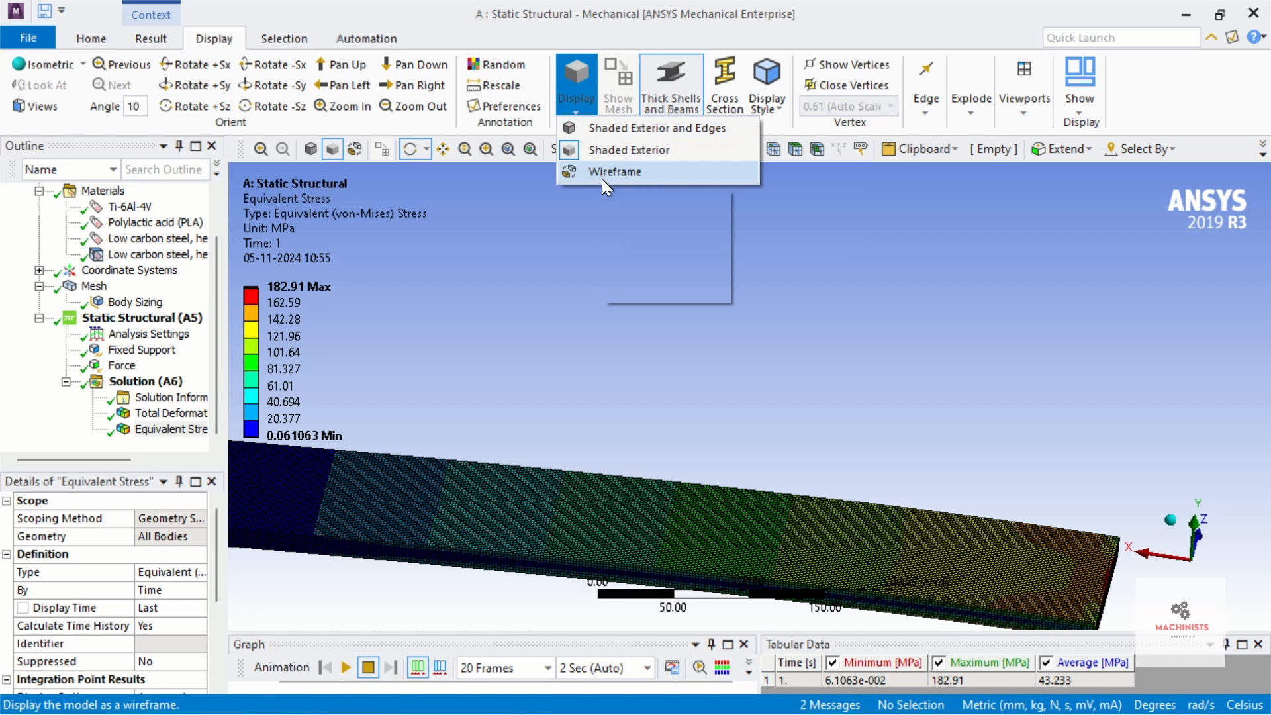
click(601, 179)
click(588, 112)
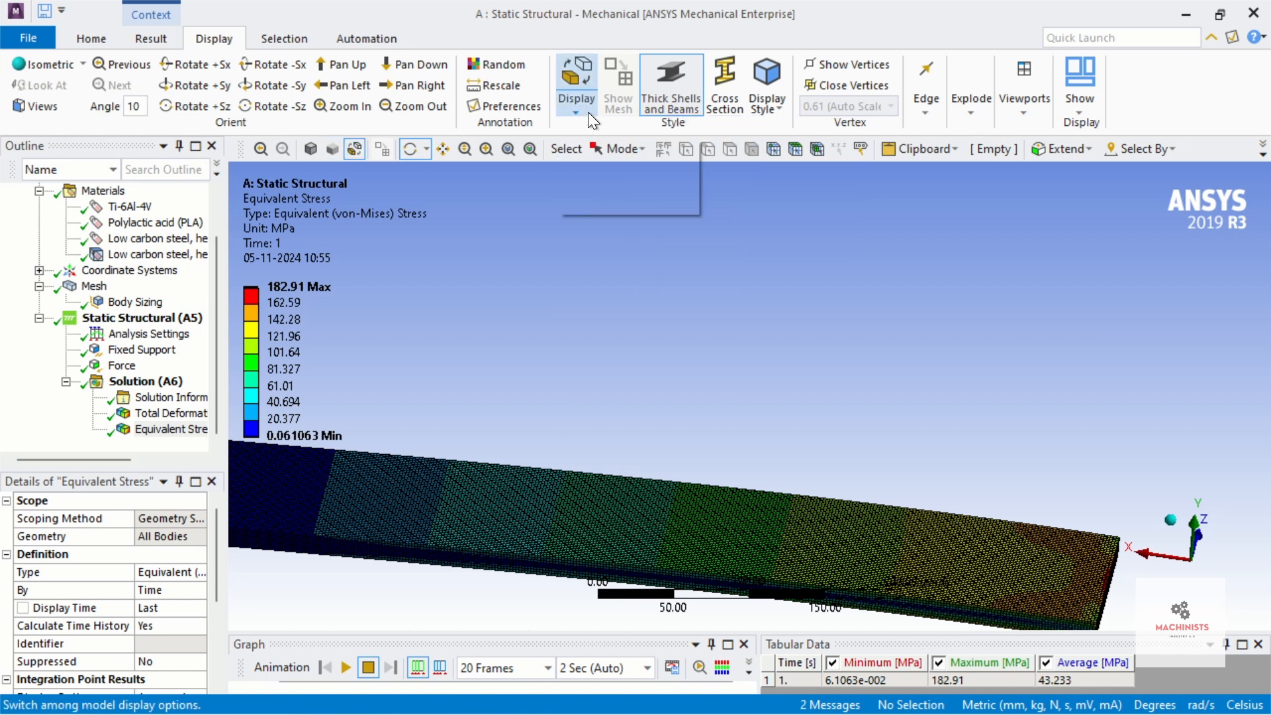
click(590, 140)
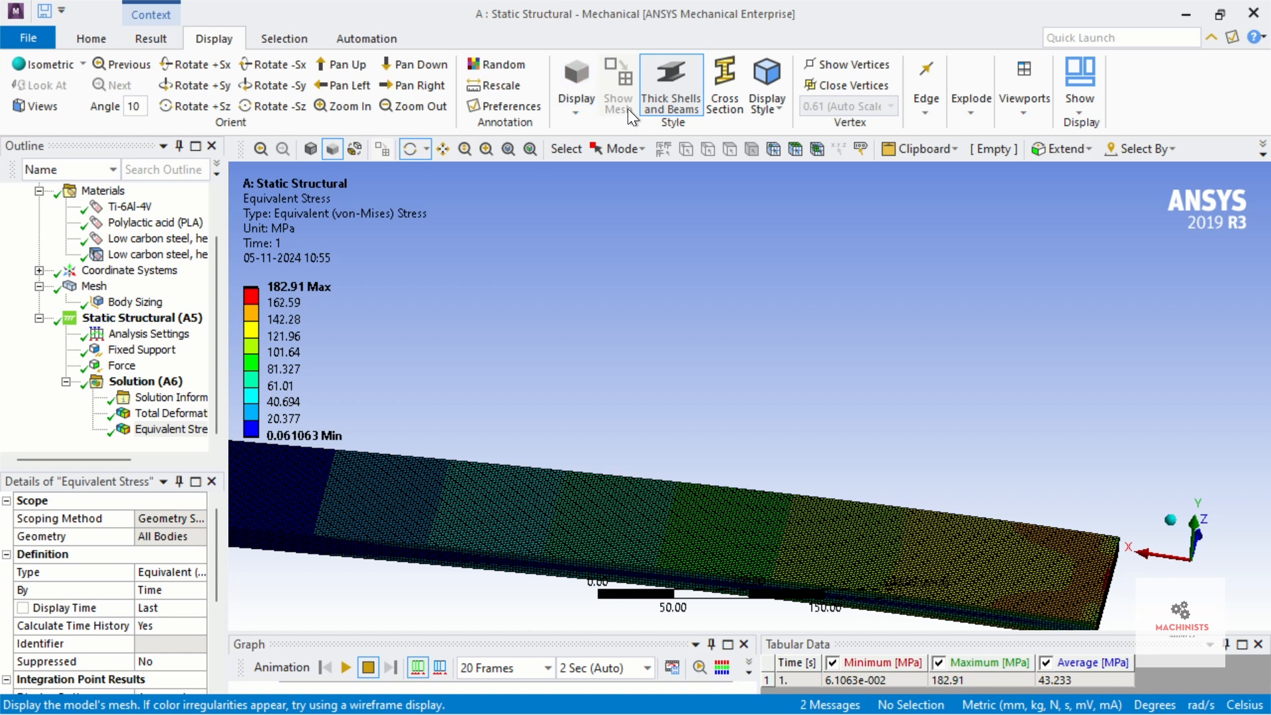
mouse_move(850, 278)
mouse_down()
mouse_move(861, 302)
mouse_move(862, 264)
mouse_move(758, 425)
mouse_move(713, 466)
mouse_move(658, 437)
mouse_move(706, 448)
mouse_up()
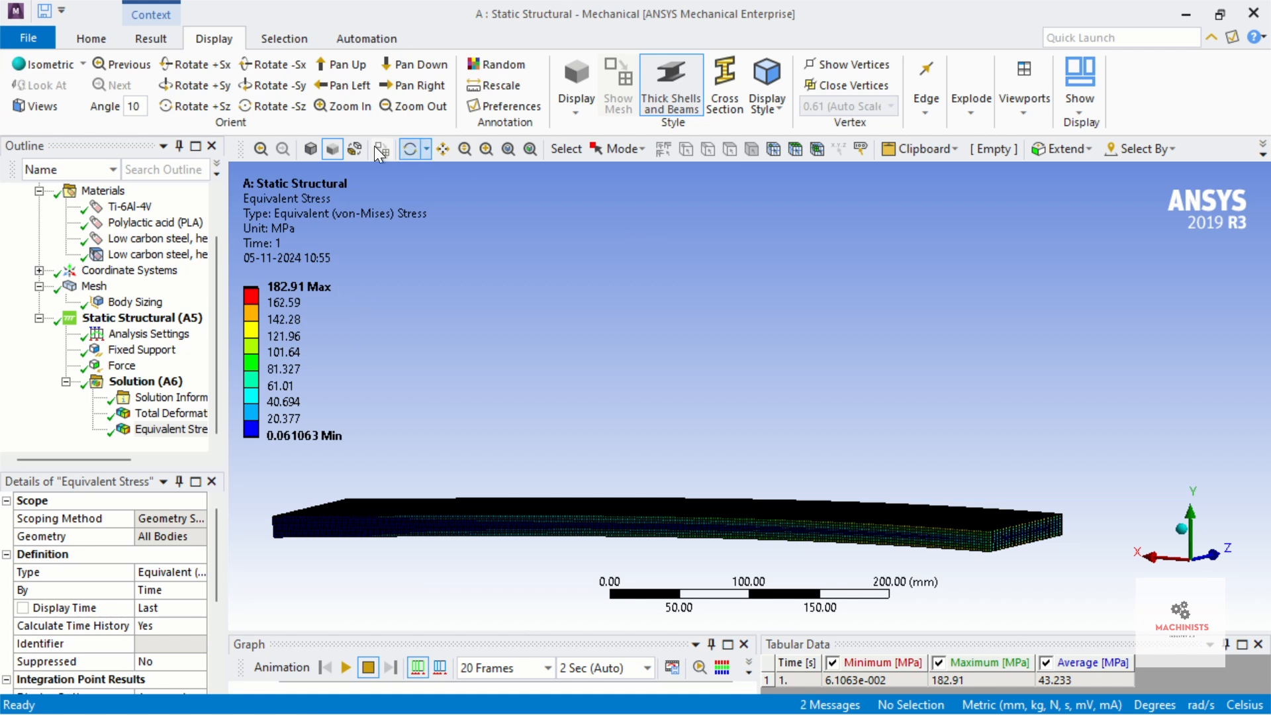
- Generate the report preview for the static structural project
click(170, 41)
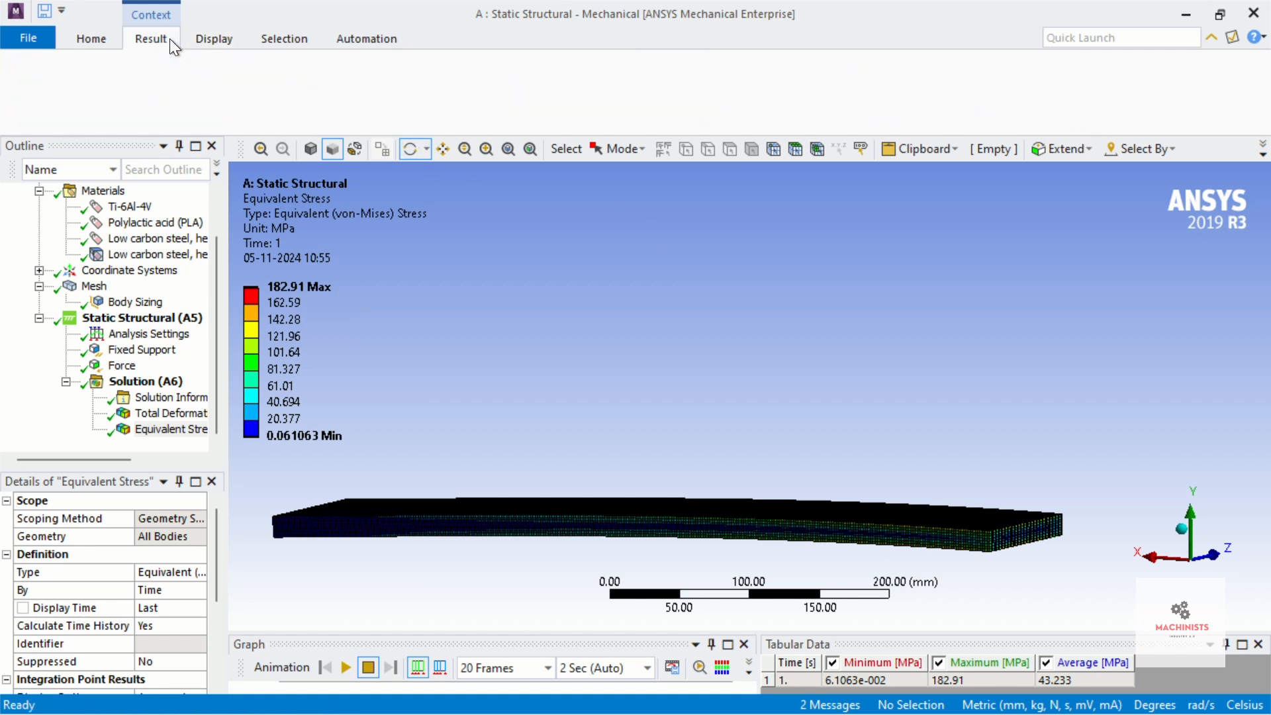
click(96, 43)
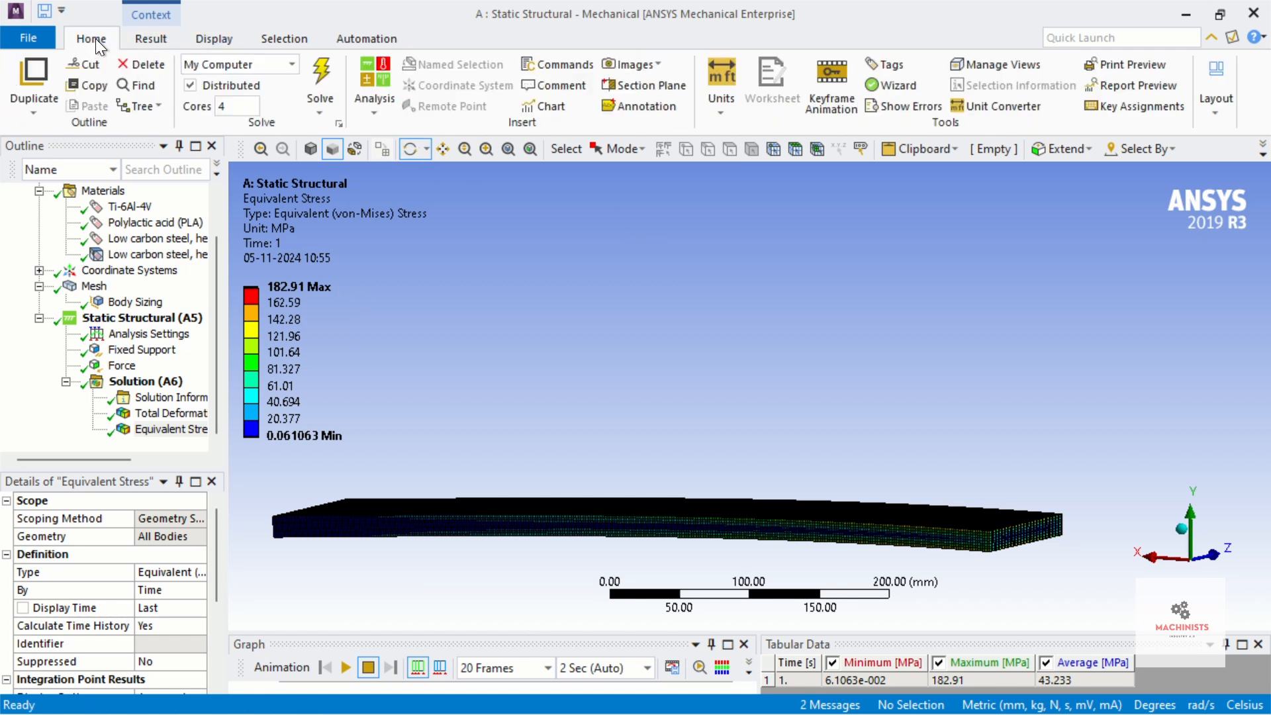
click(1113, 83)
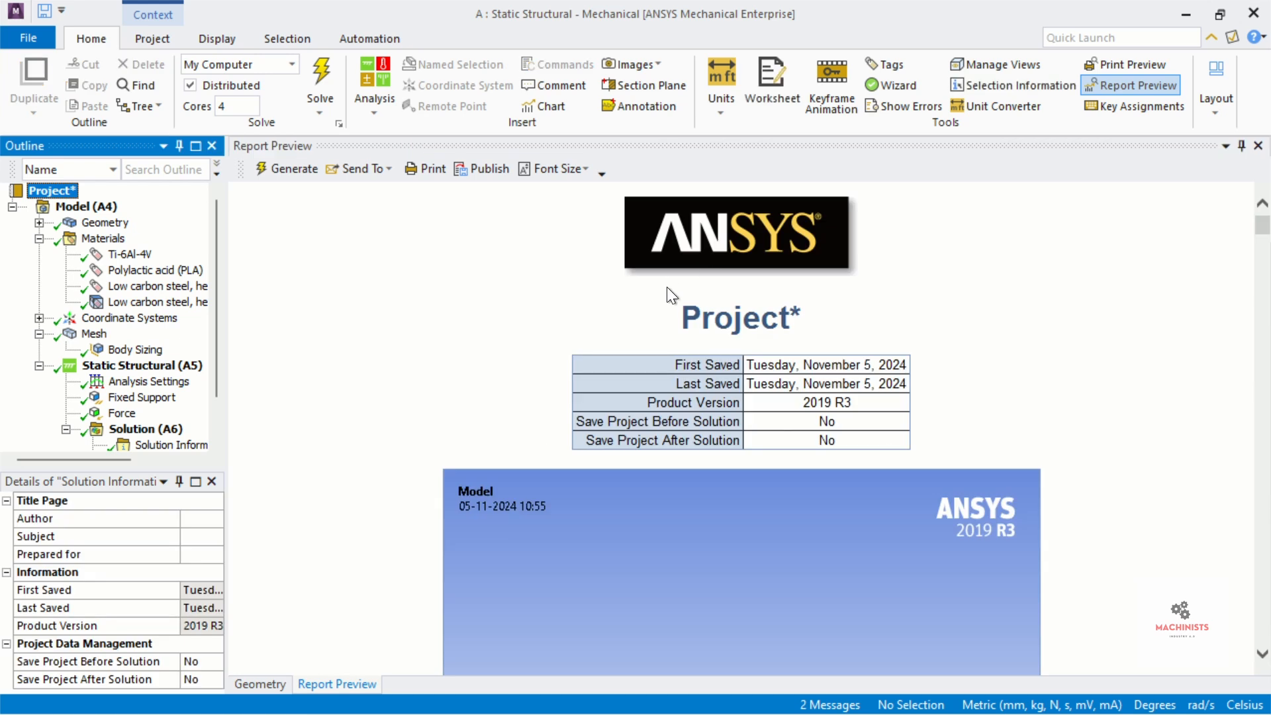
- Examine the report's geometry and parts tables, including bounding box, material assignment, mass properties and mesh statistics
scroll(791, 281, down, 4)
scroll(793, 284, down, 6)
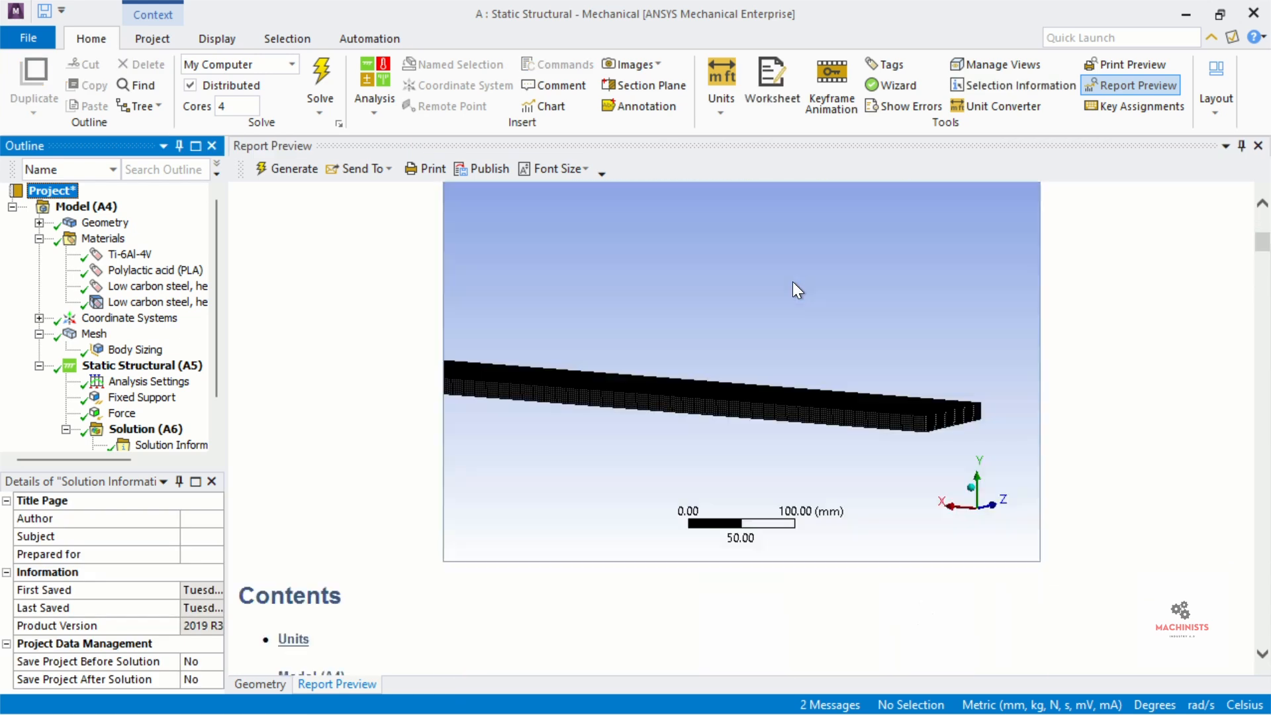
scroll(793, 285, down, 3)
scroll(792, 281, down, 9)
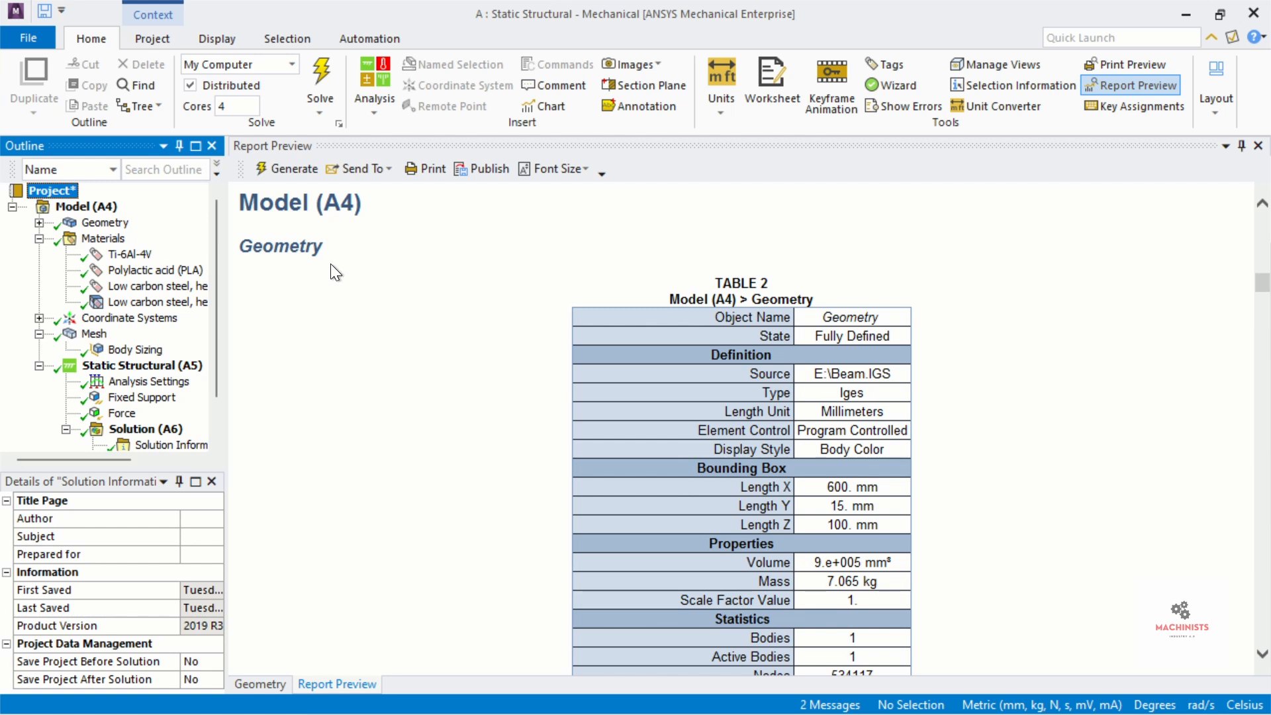
scroll(670, 315, down, 2)
scroll(655, 277, up, 2)
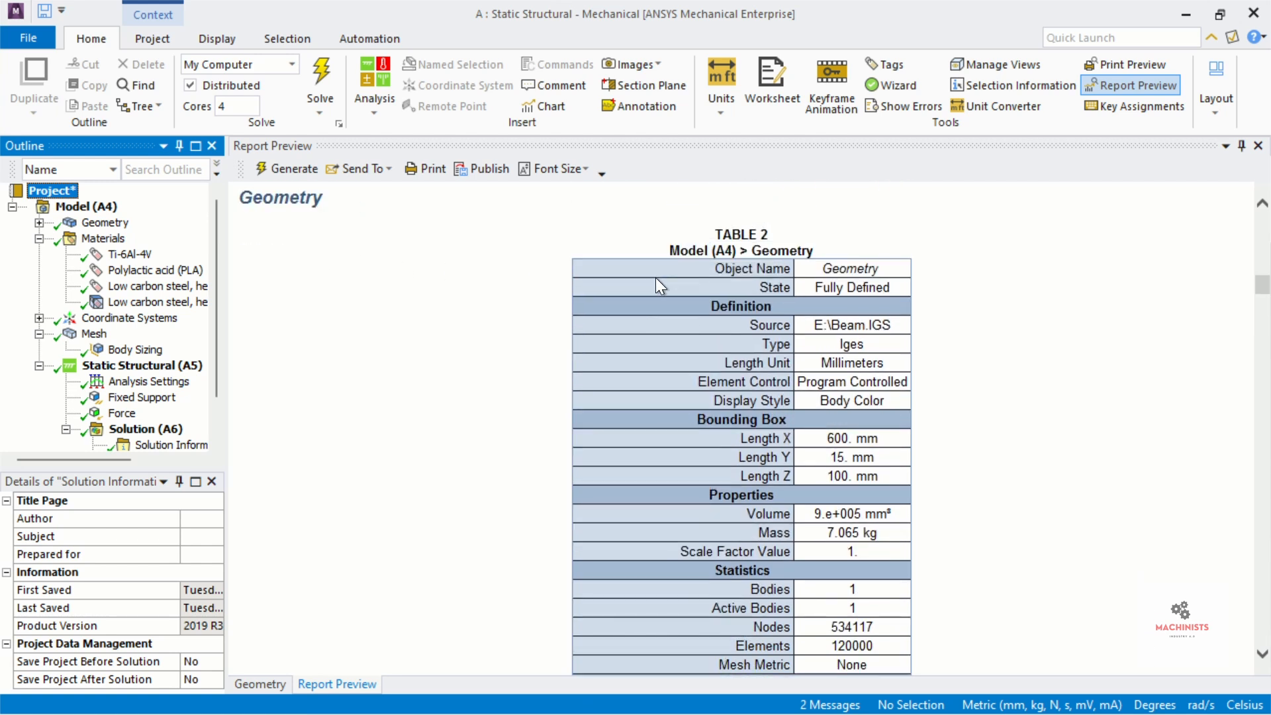
scroll(788, 285, down, 4)
scroll(805, 312, down, 3)
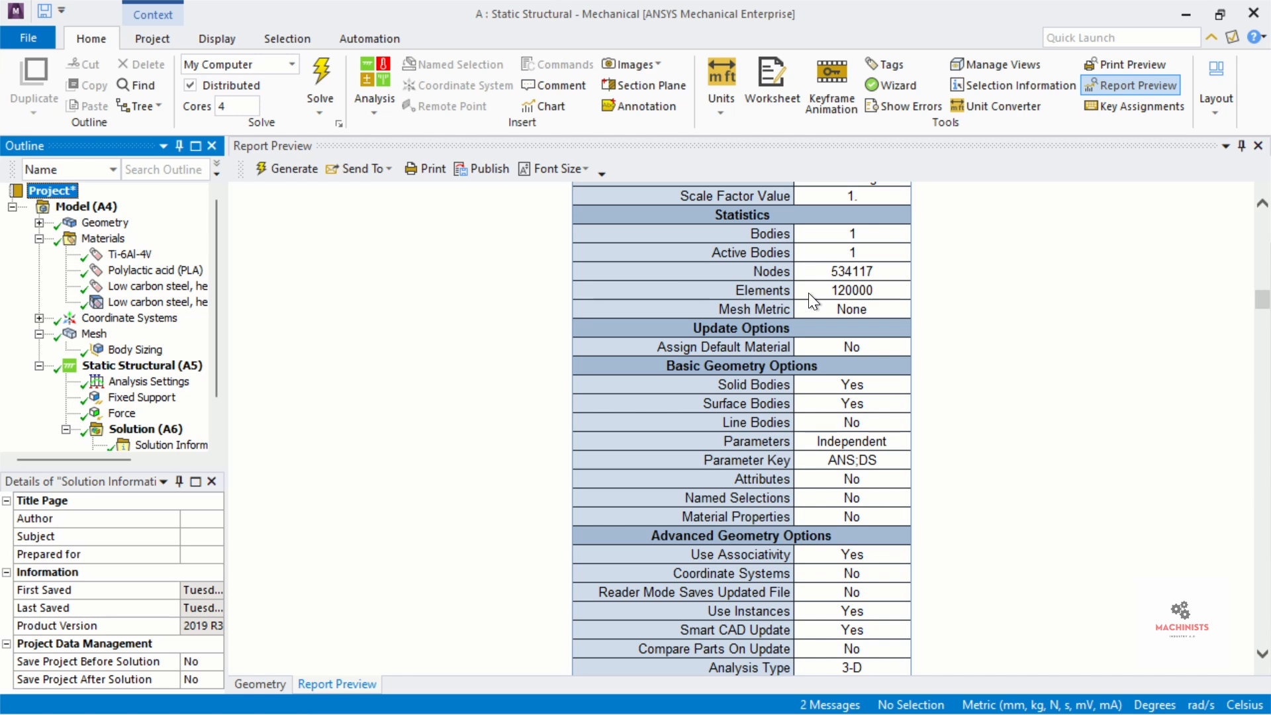
scroll(809, 293, down, 3)
scroll(731, 355, down, 1)
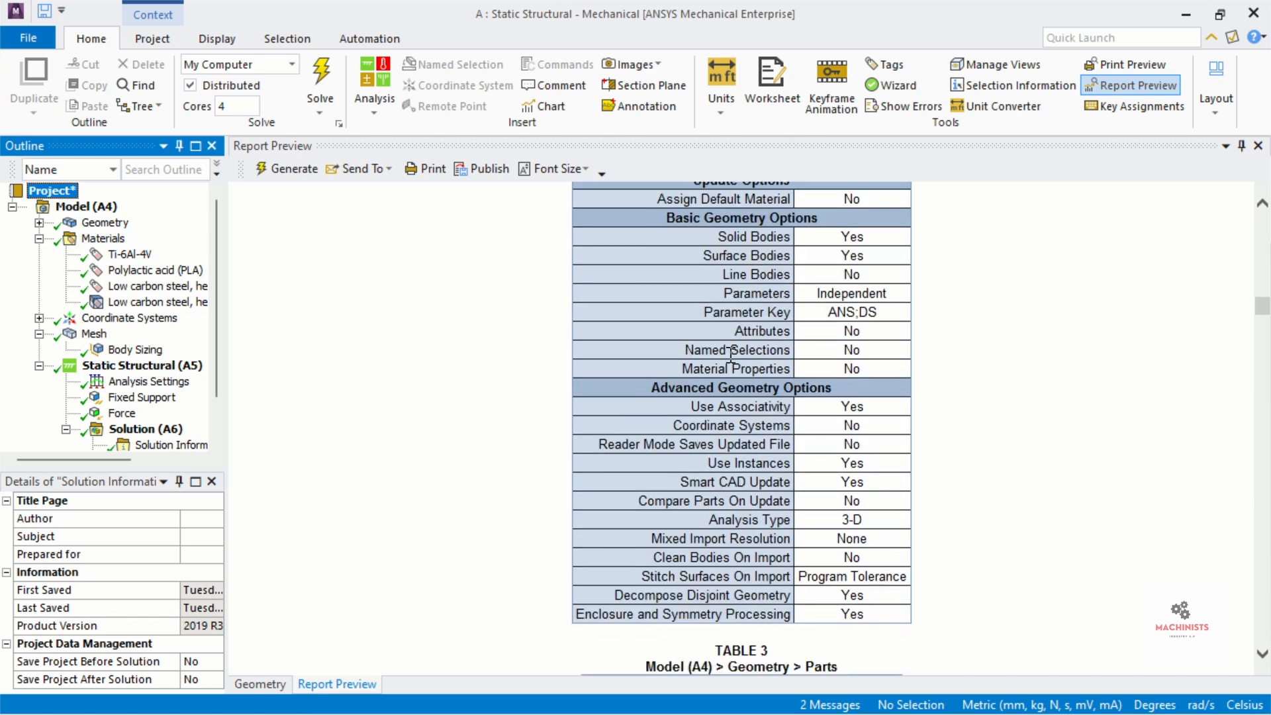
scroll(730, 355, down, 3)
scroll(730, 355, down, 9)
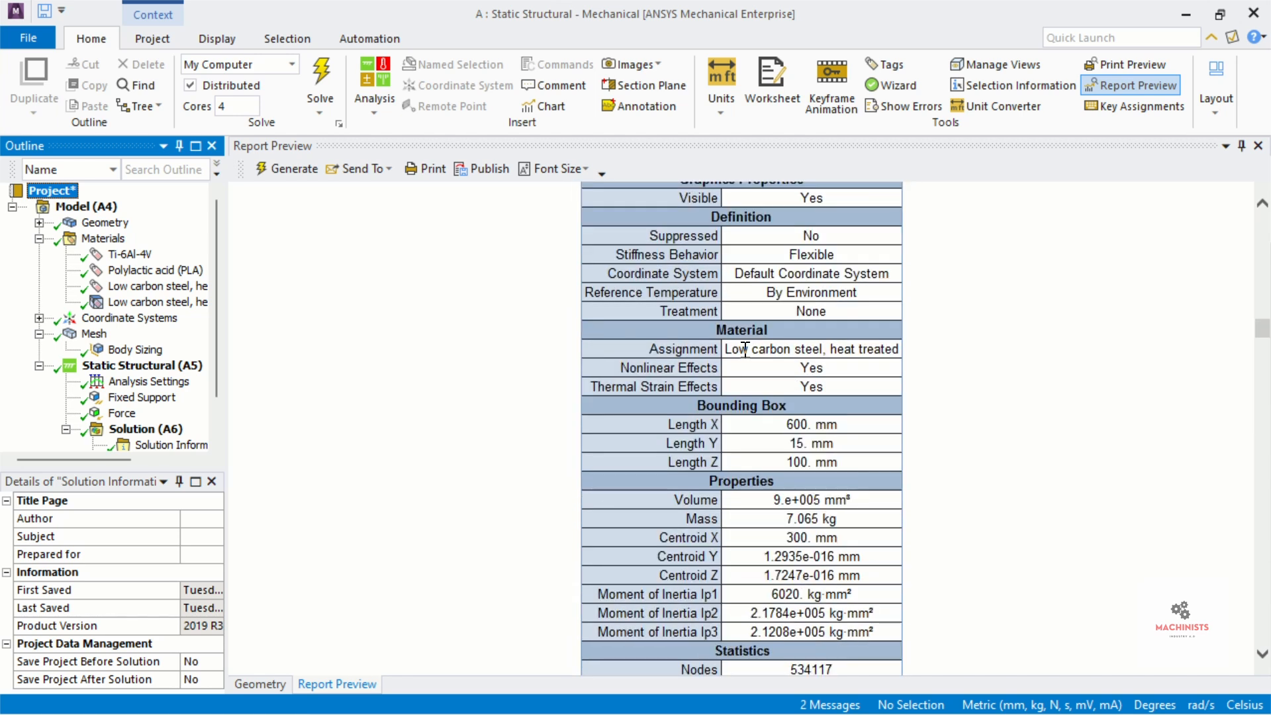
scroll(753, 423, down, 3)
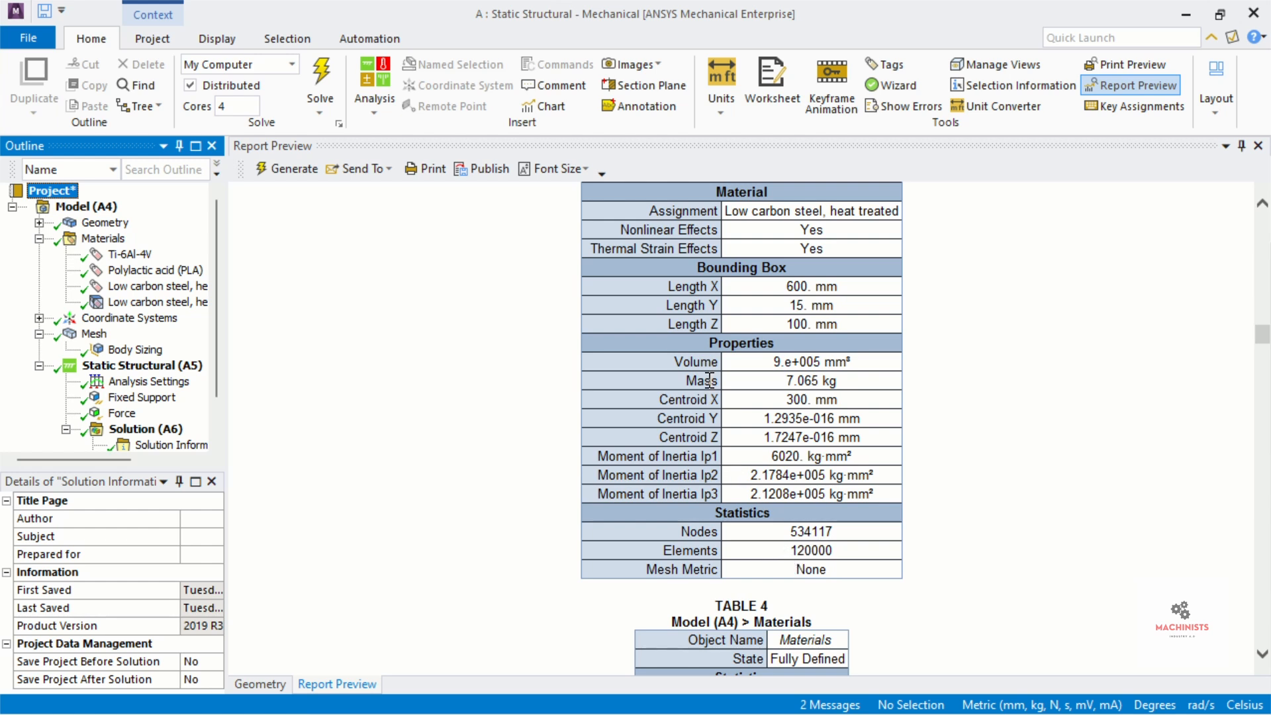
scroll(708, 380, down, 1)
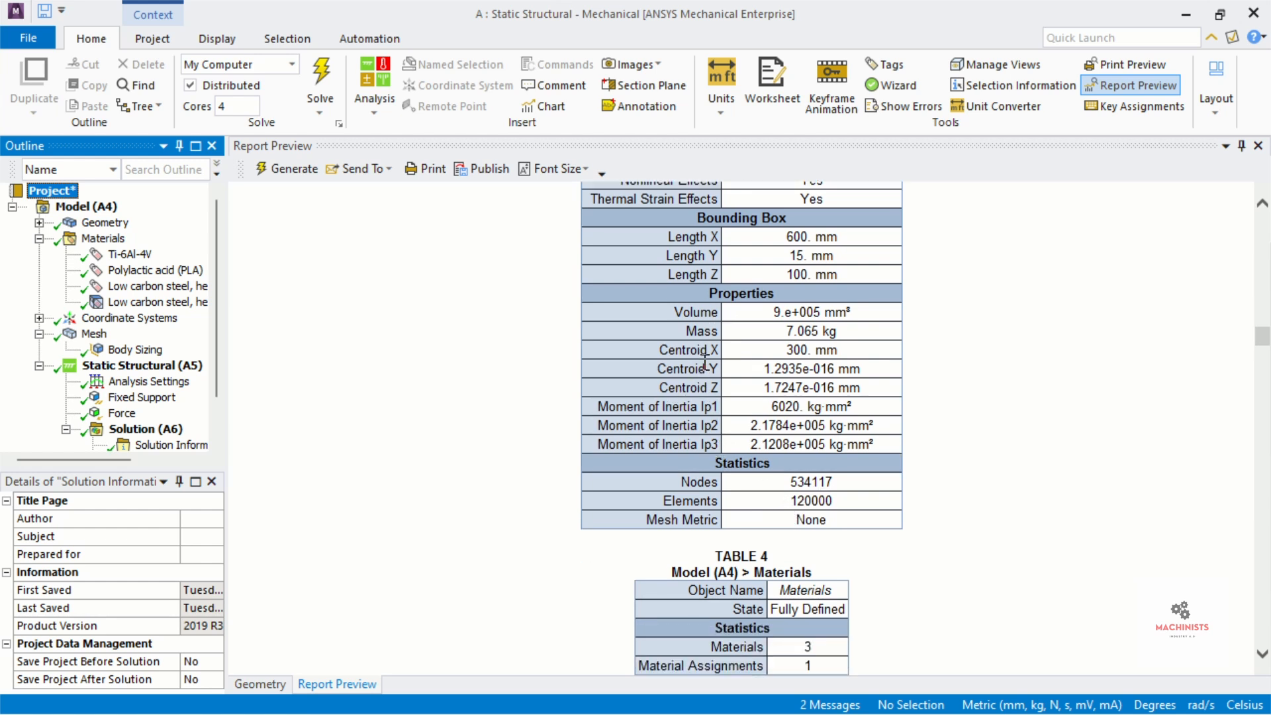
- Review the rest of the report from the Materials tables through mesh, analysis settings and loads to the Equivalent Stress results table
scroll(786, 422, down, 2)
scroll(784, 414, down, 8)
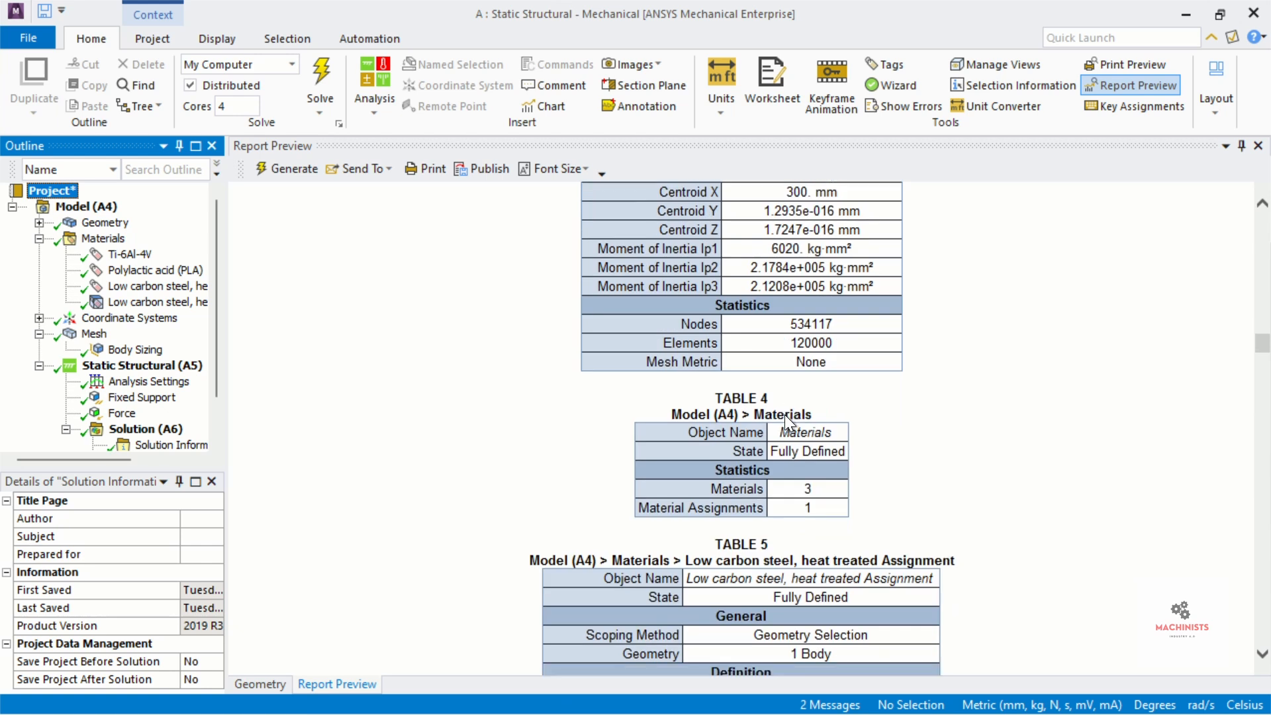
scroll(738, 412, down, 6)
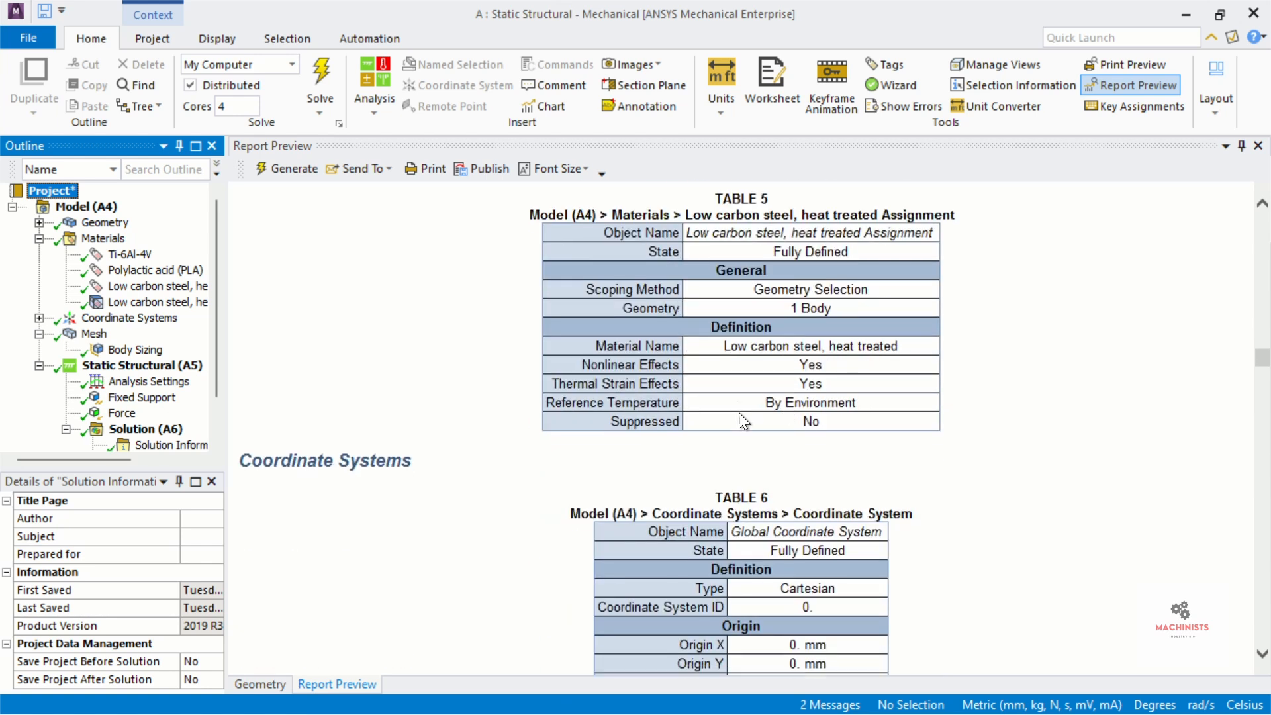
scroll(739, 415, down, 20)
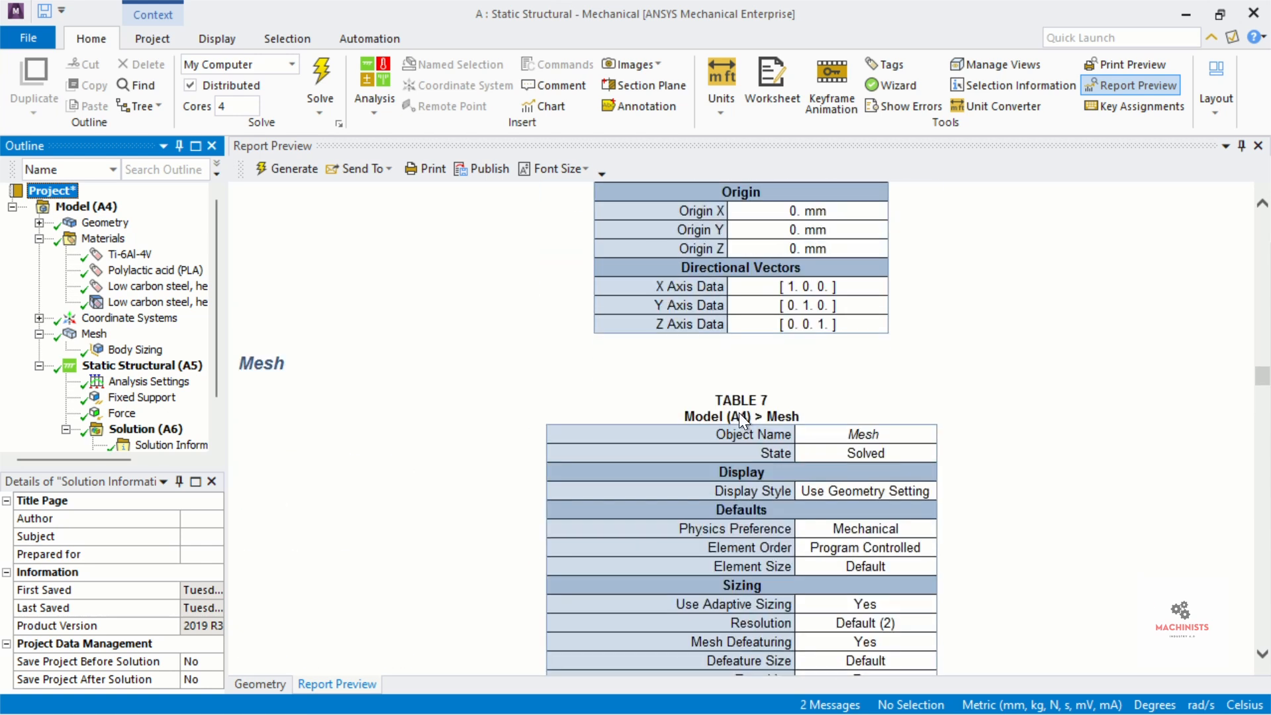
scroll(739, 412, down, 20)
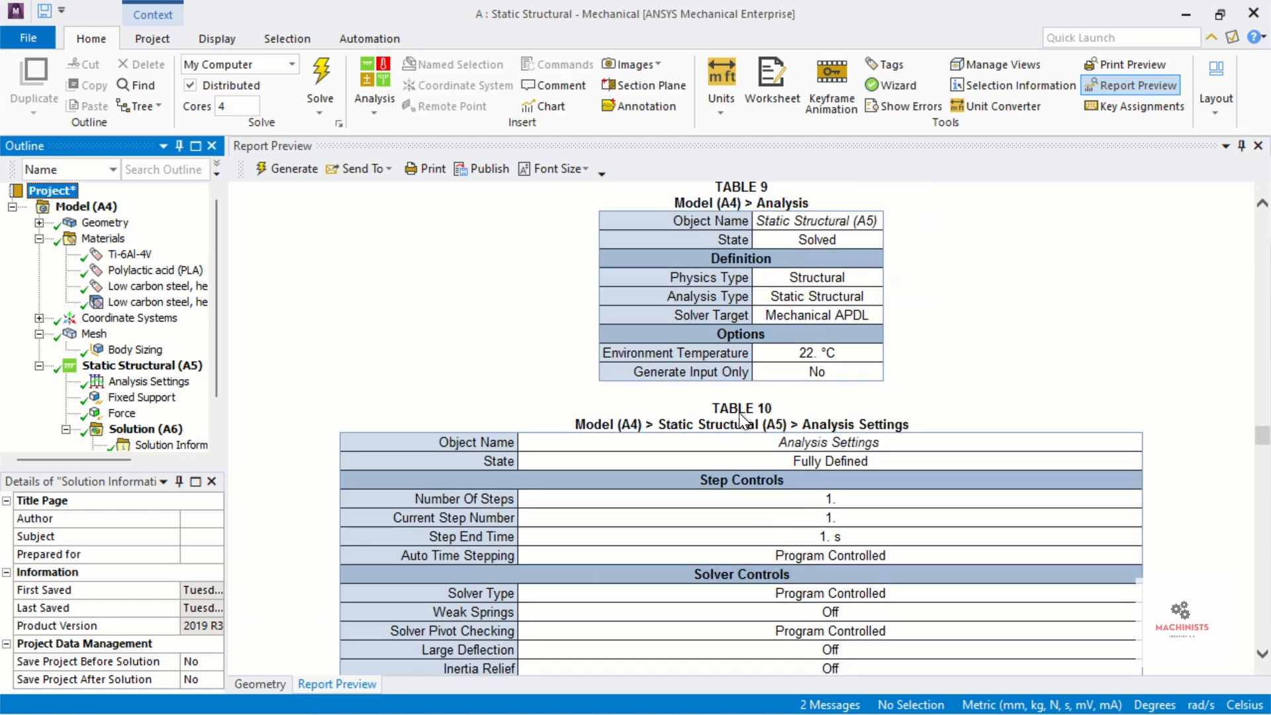
scroll(739, 412, down, 13)
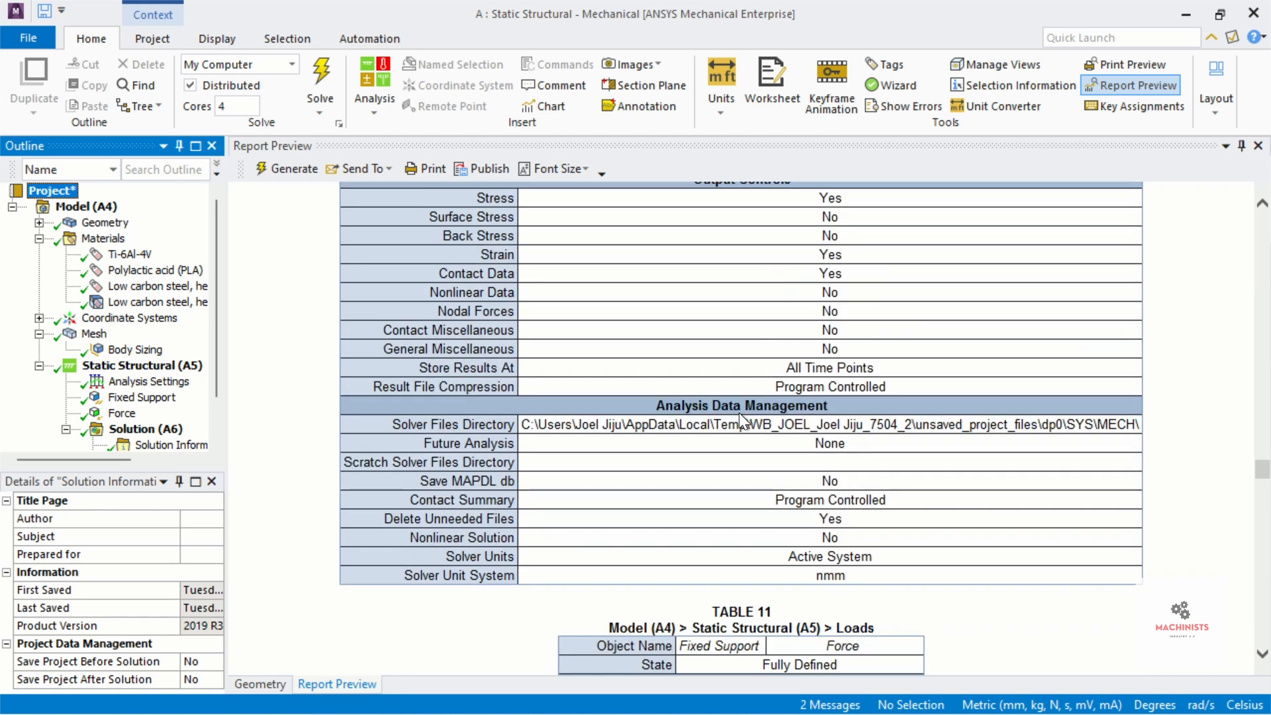
scroll(739, 411, down, 11)
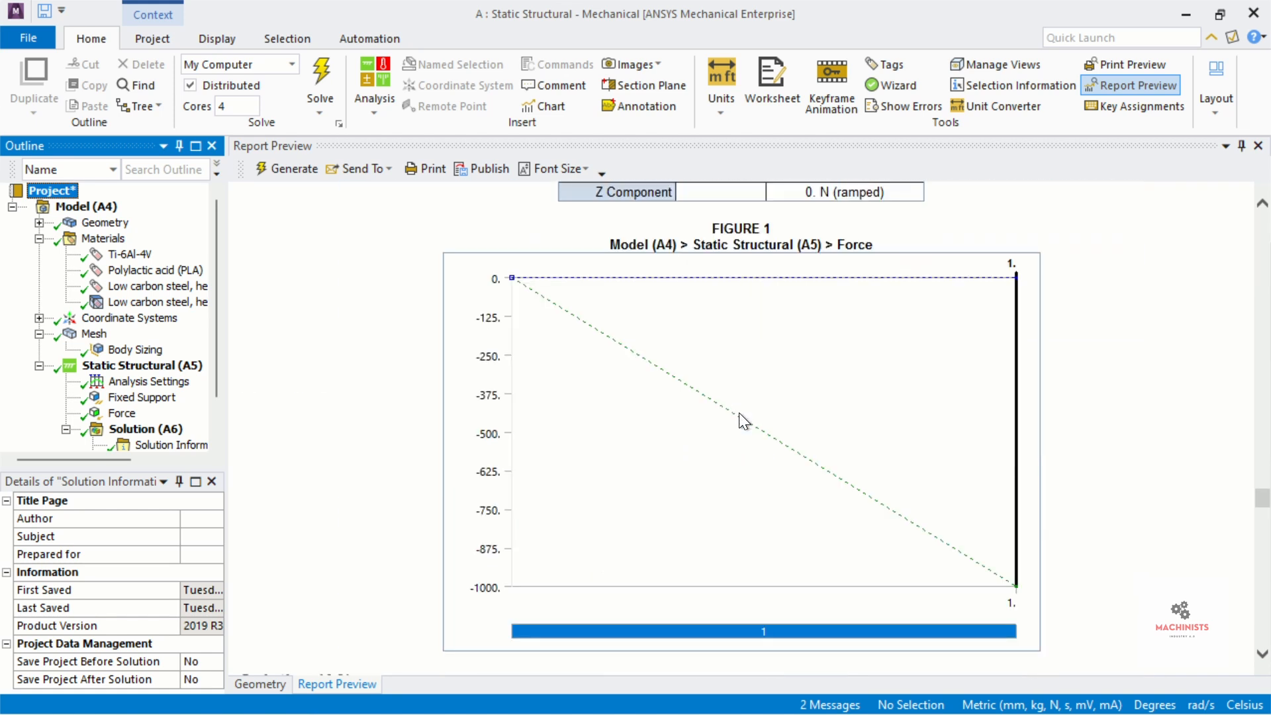
scroll(739, 412, down, 20)
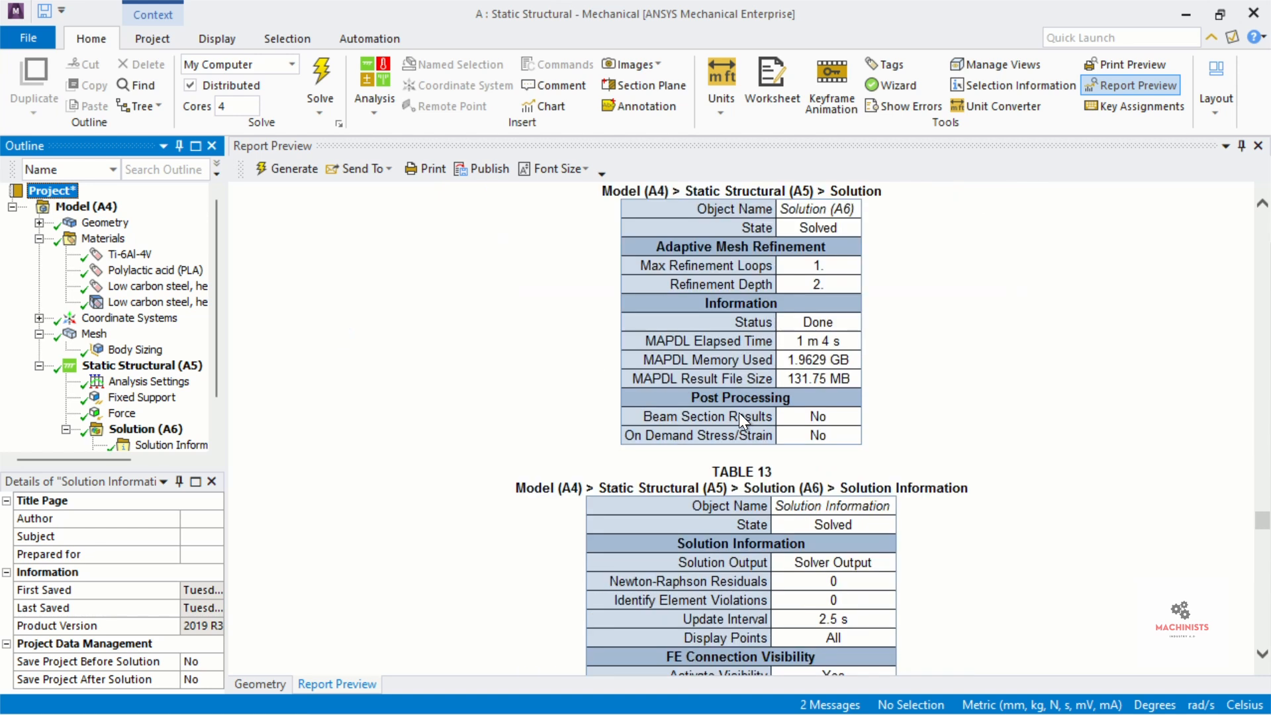
scroll(738, 421, down, 12)
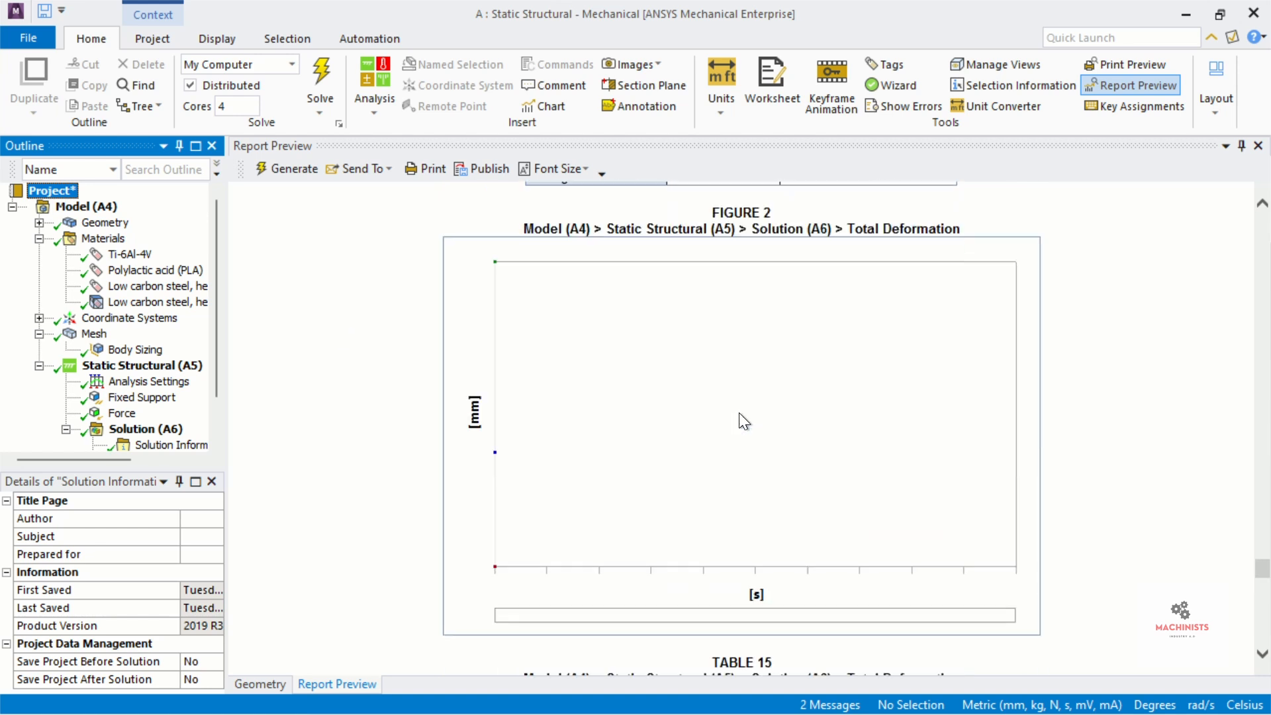
scroll(740, 415, down, 10)
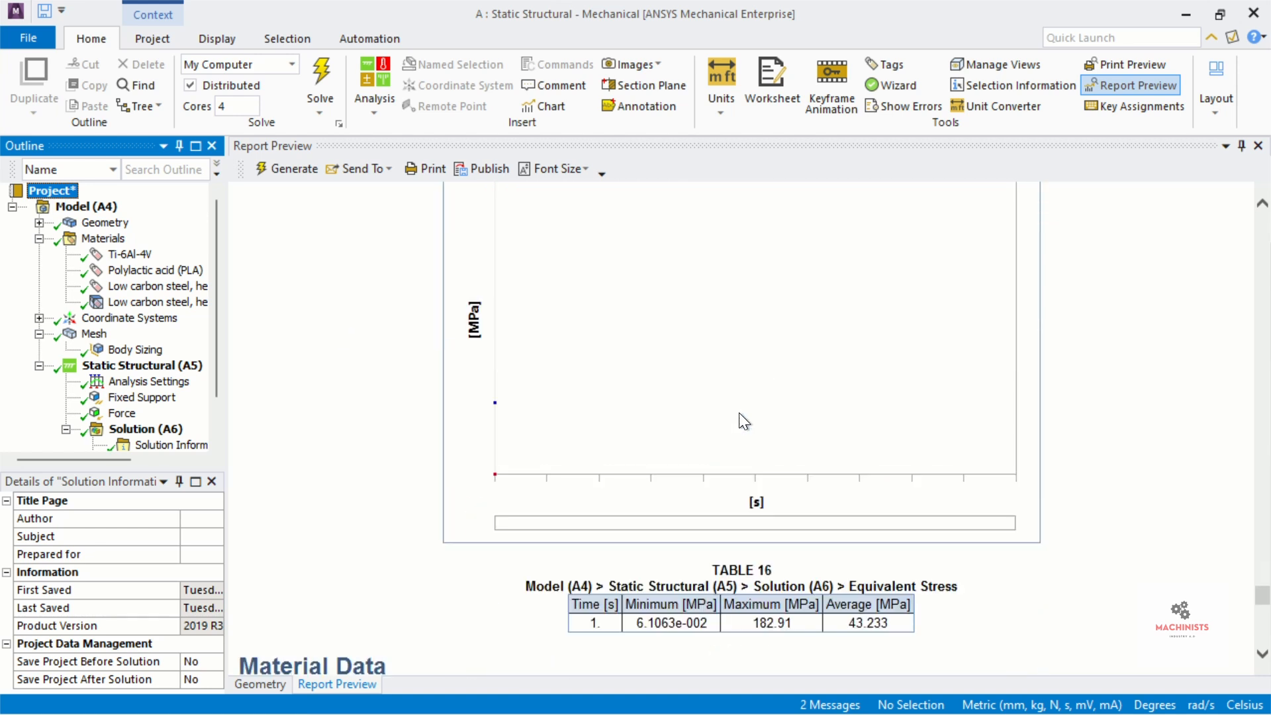
- Examine the report's Material Data tables for the heat-treated low carbon steel, and look back over the solution, analysis settings and mesh tables
scroll(739, 412, down, 10)
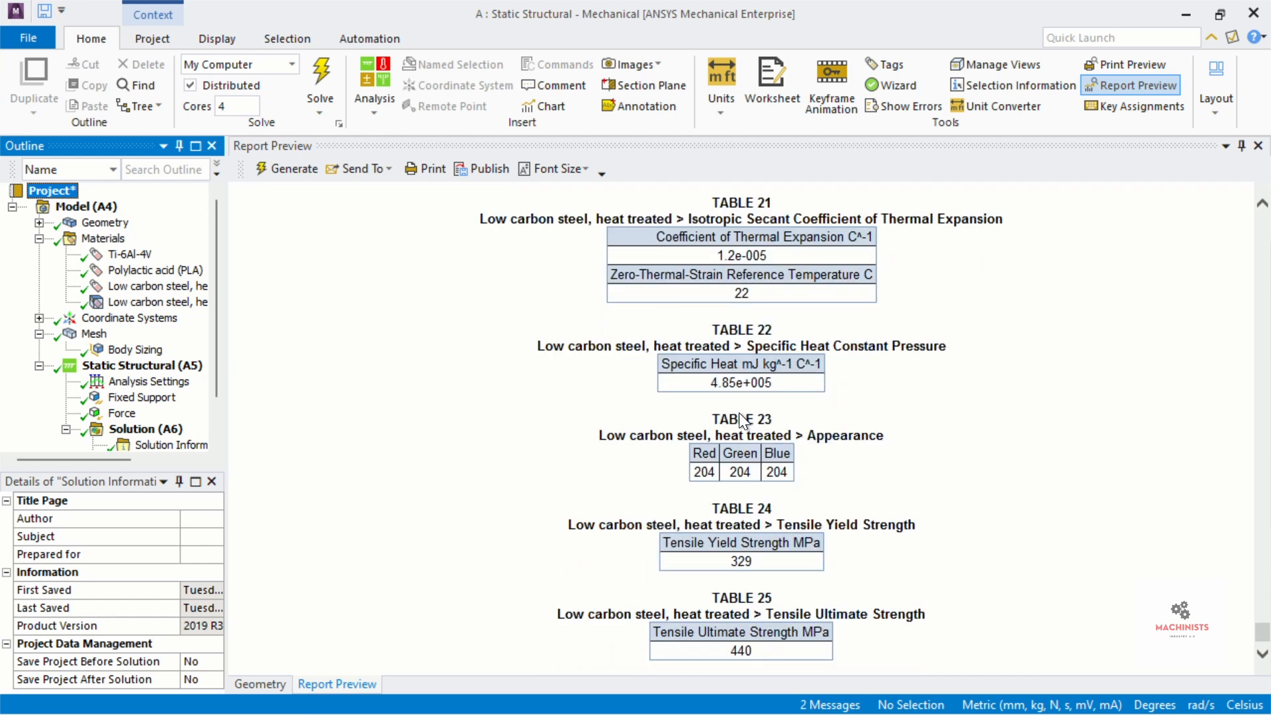
scroll(738, 412, up, 15)
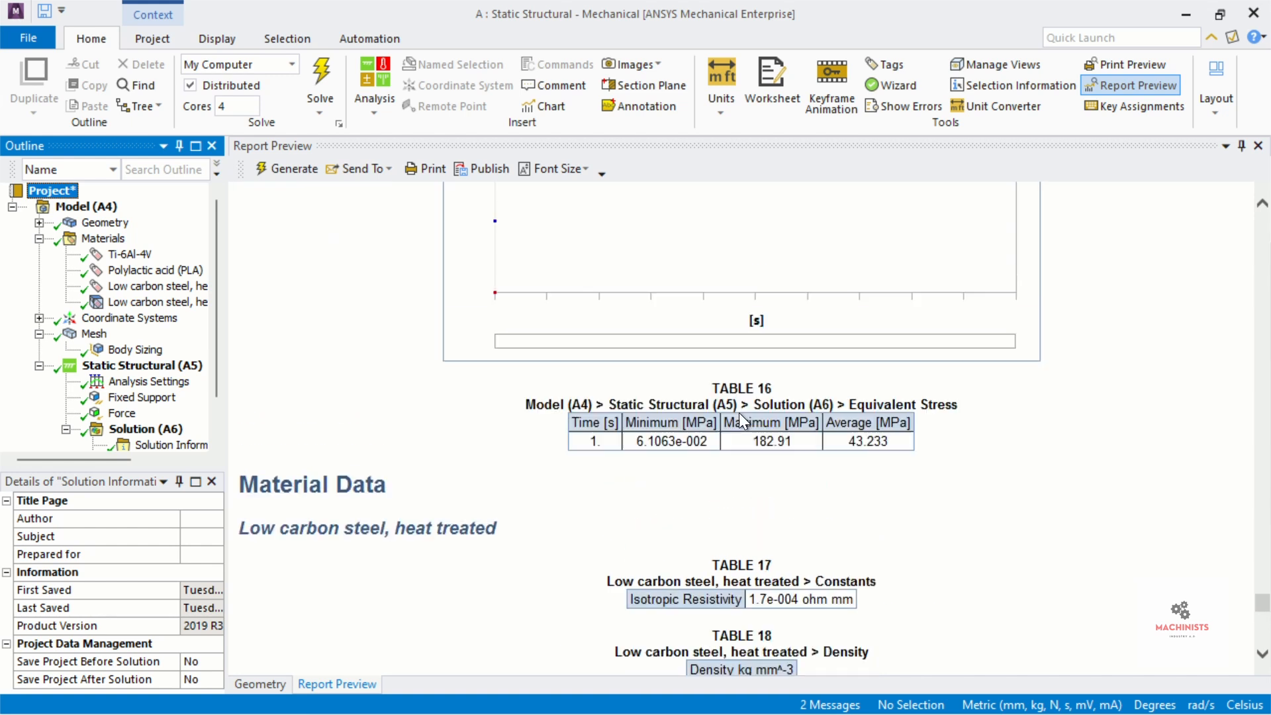
scroll(739, 411, up, 20)
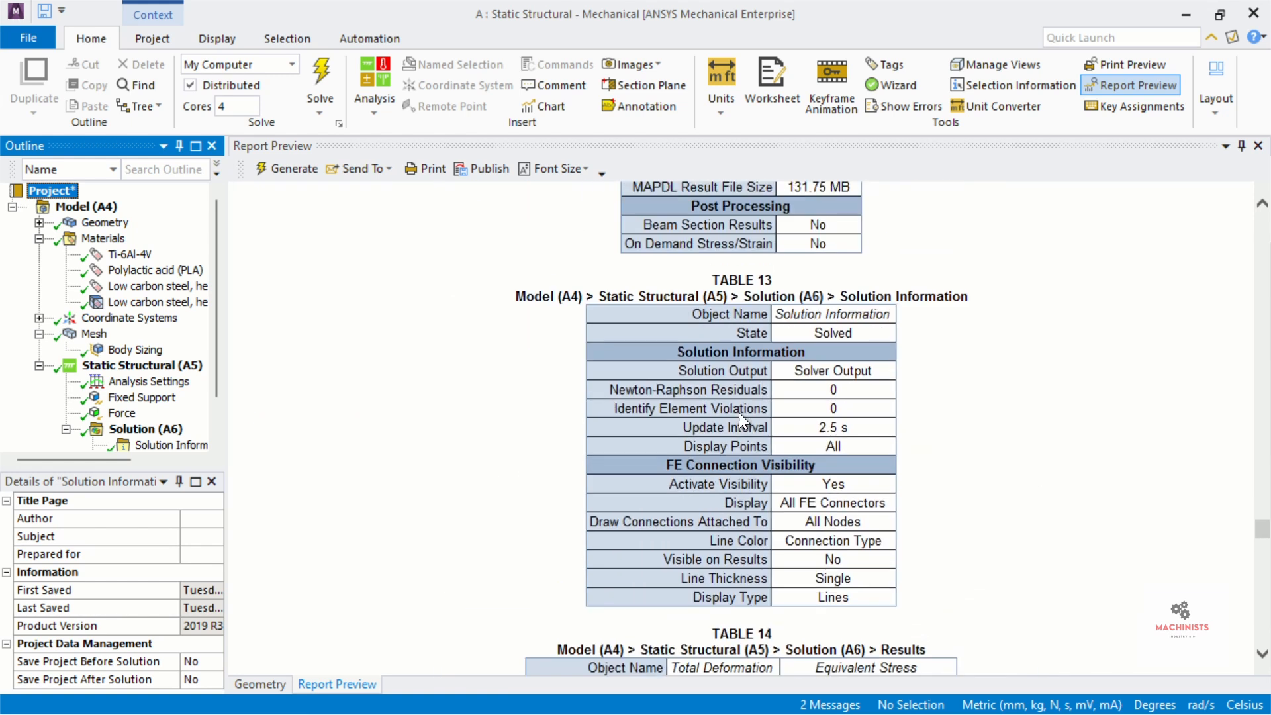
scroll(738, 412, up, 20)
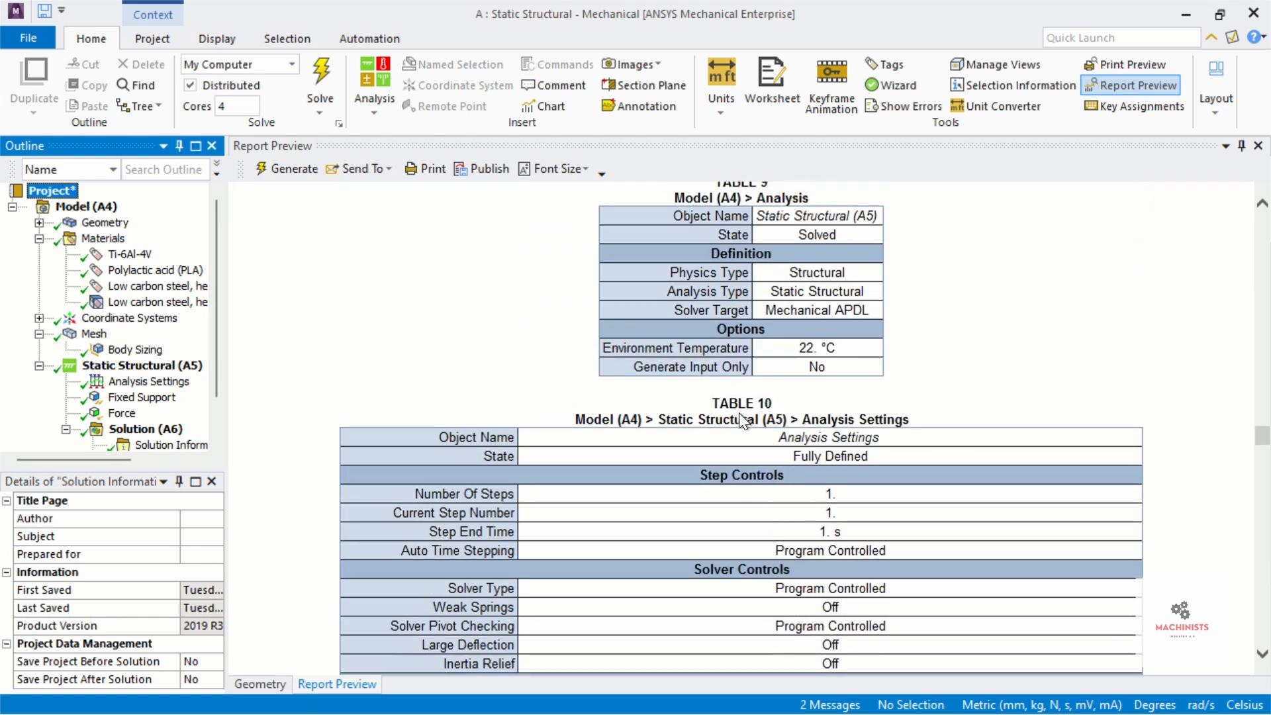
scroll(739, 411, up, 20)
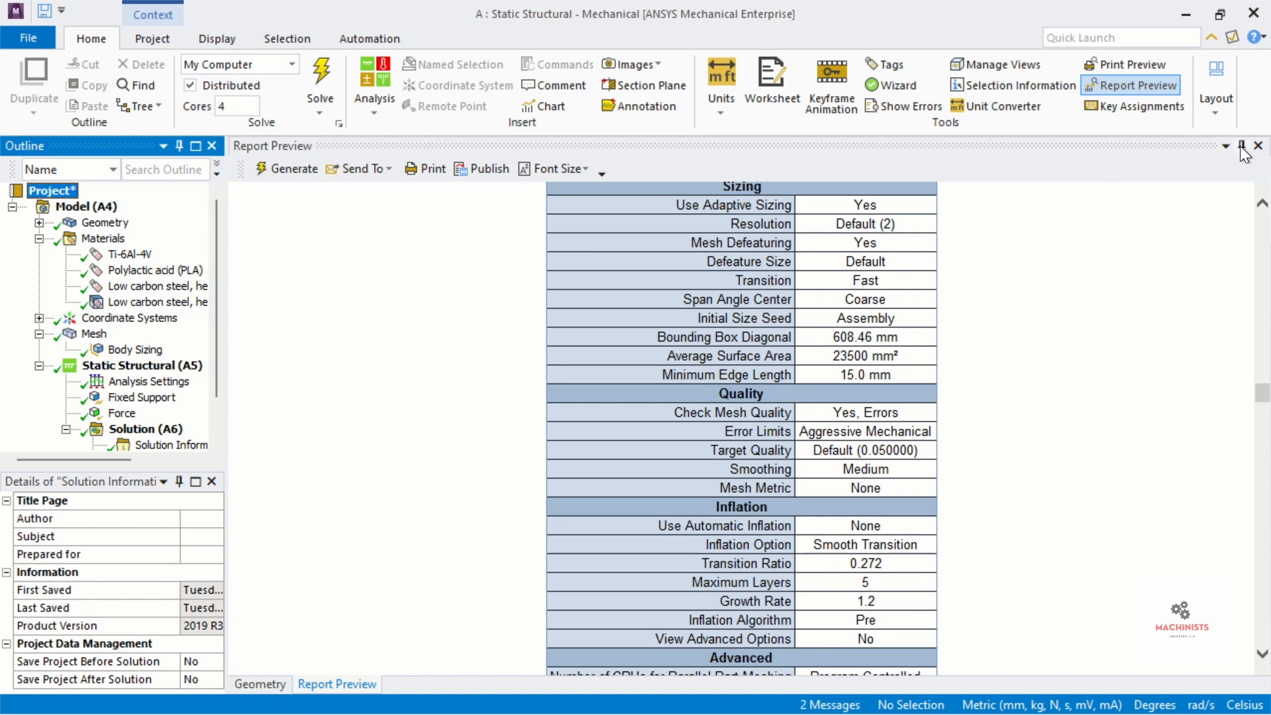
- Return from the report preview to the geometry view and inspect the meshed beam from several angles
click(260, 684)
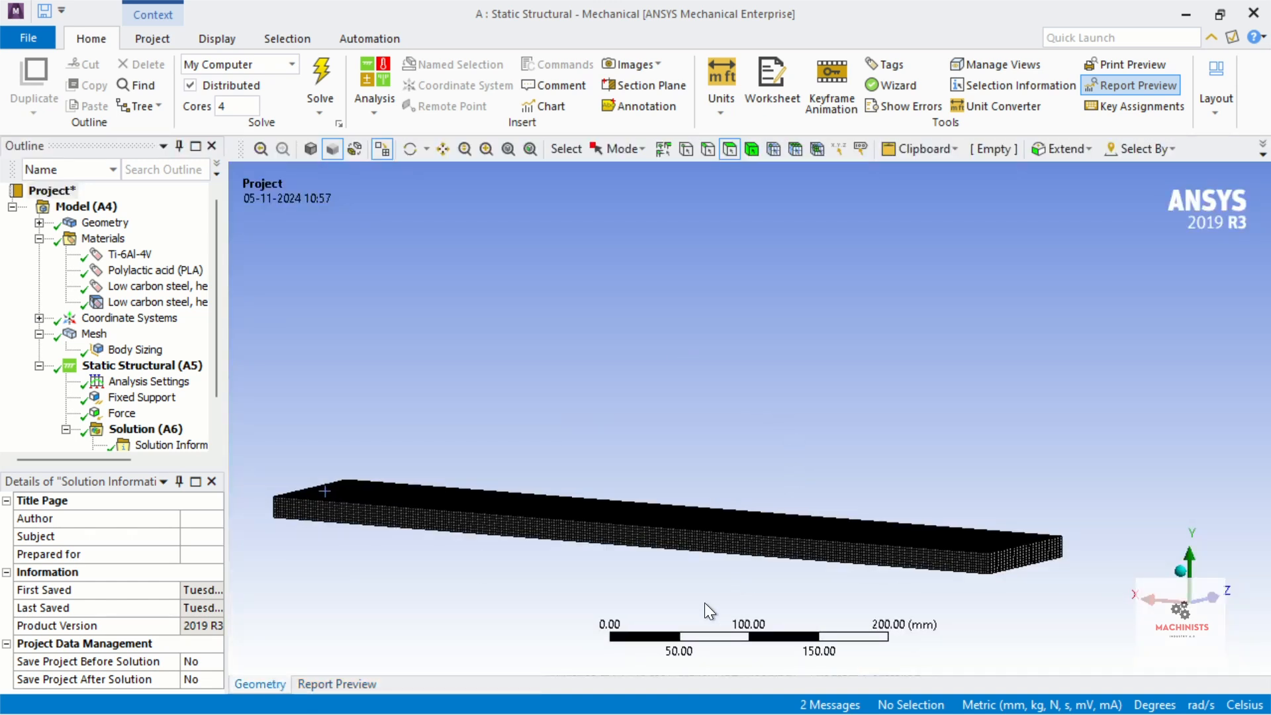
middle_drag(879, 510, 860, 550)
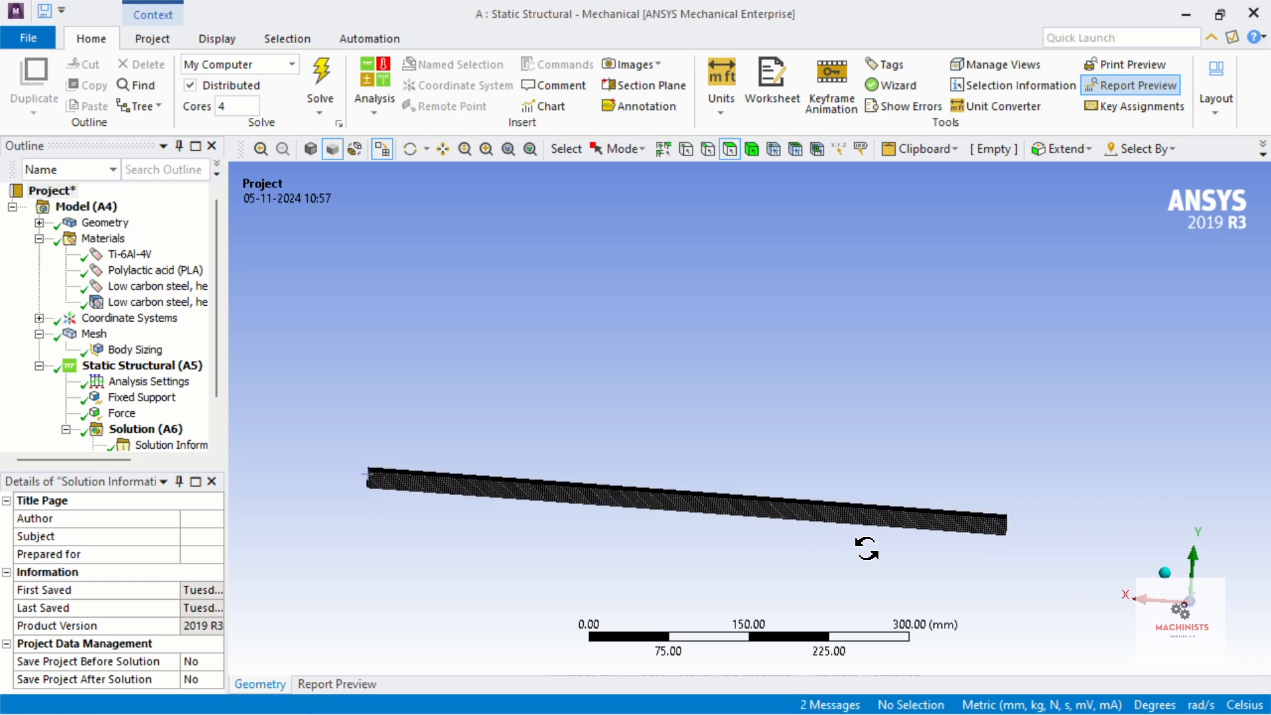
scroll(626, 546, up, 1)
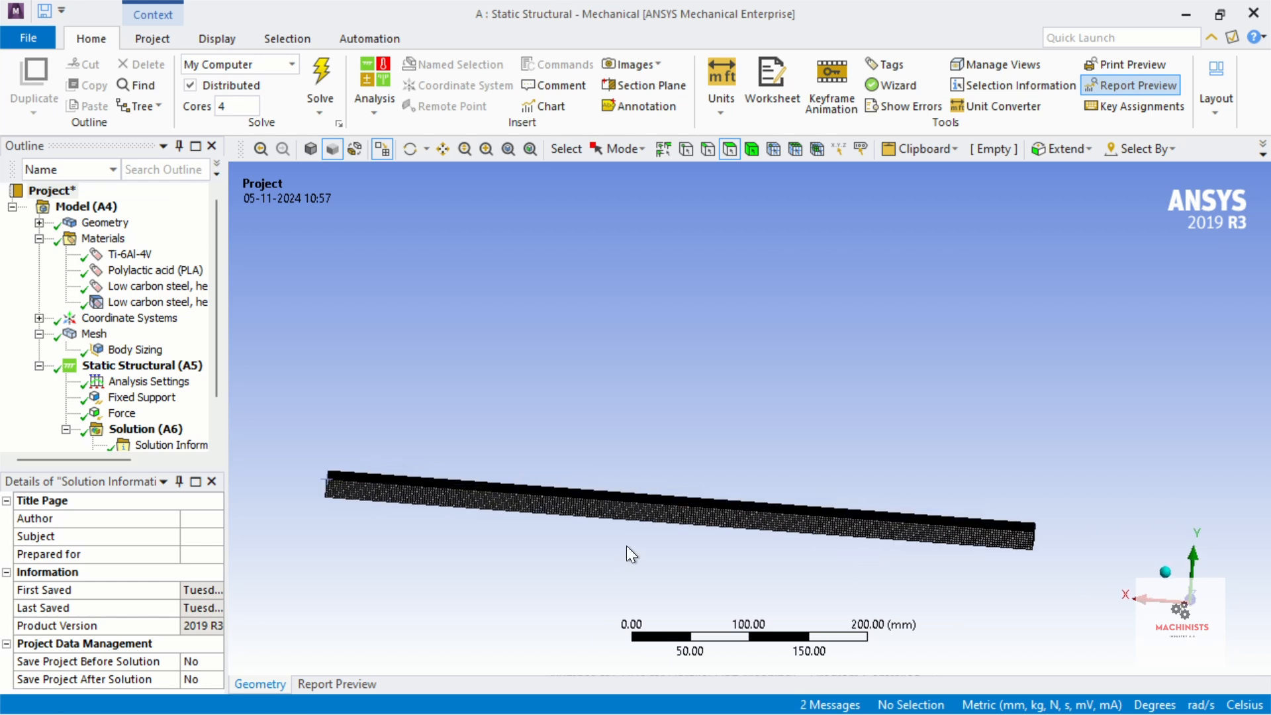
middle_drag(626, 545, 463, 533)
middle_drag(1119, 560, 1074, 562)
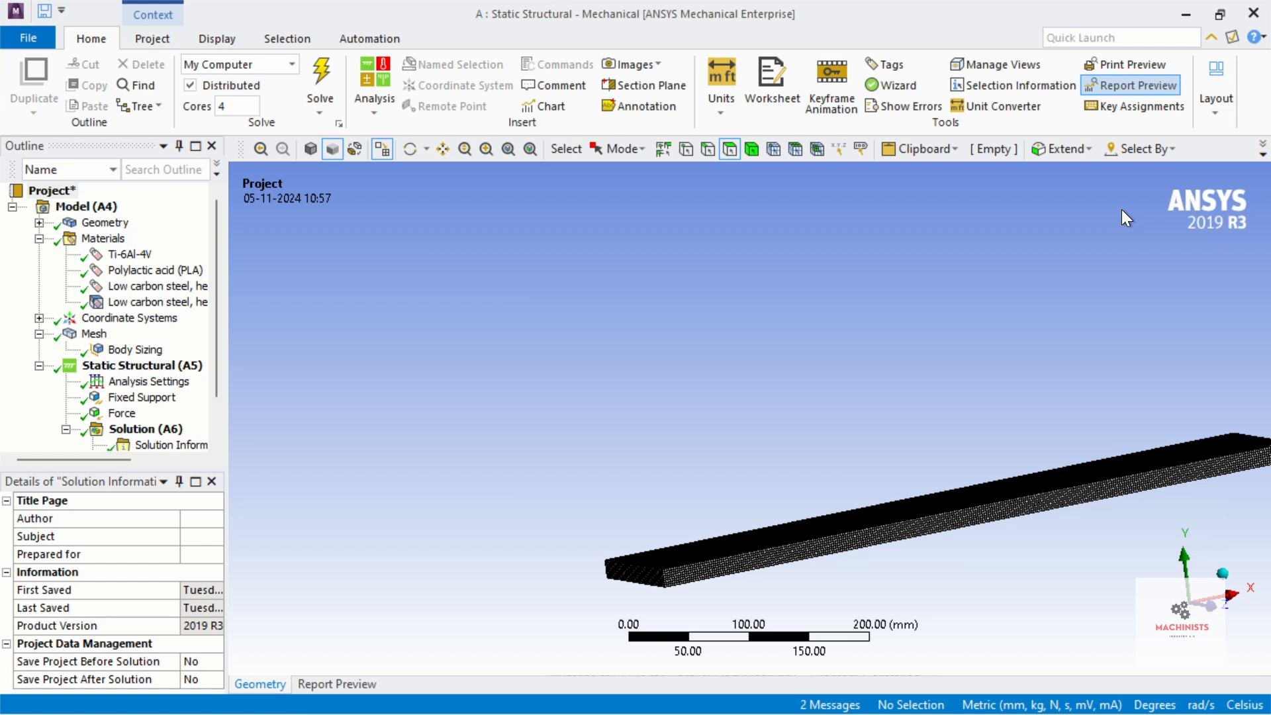
scroll(1130, 536, up, 1)
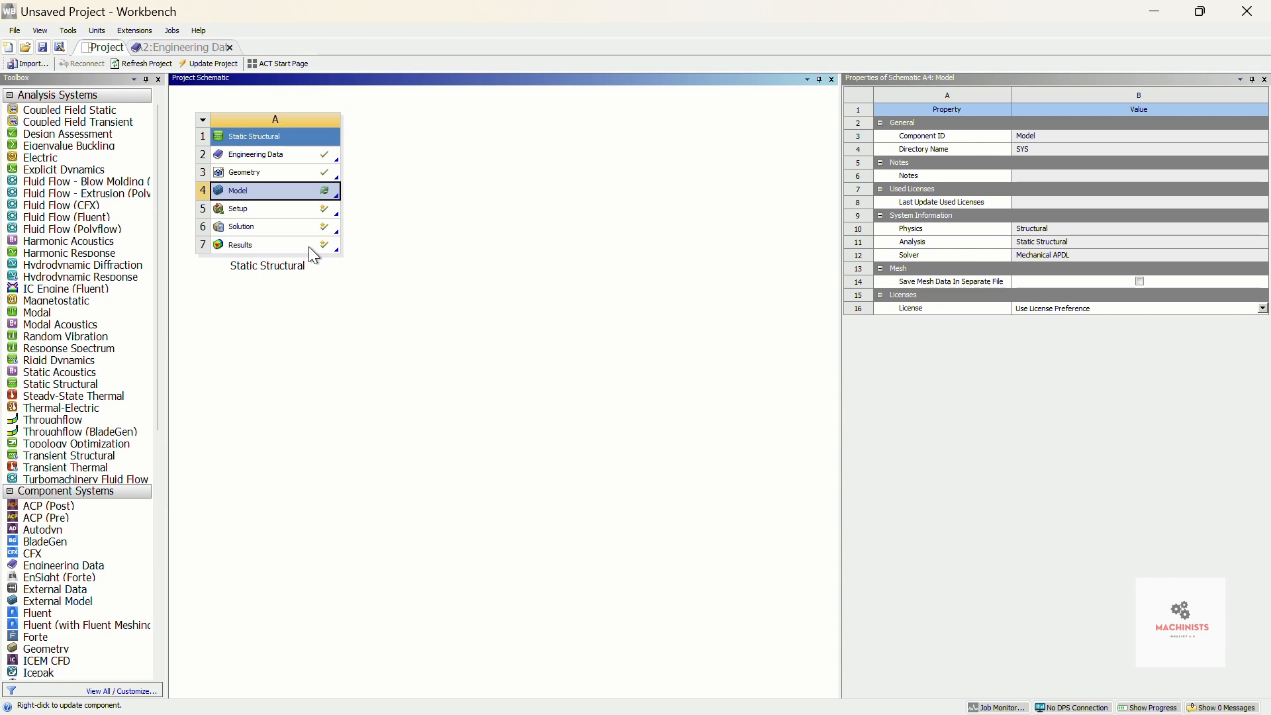
- Switch to the Workbench project schematic and update the Results cell of the Static Structural system
right_click(311, 249)
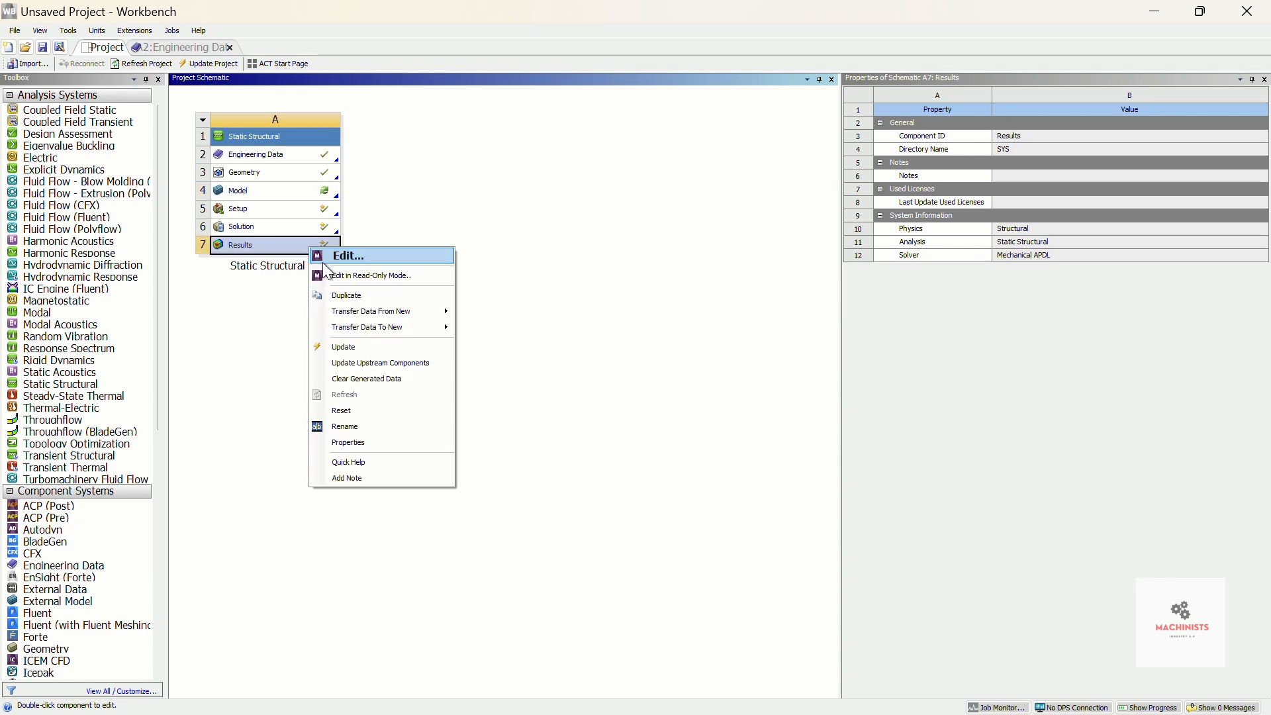
click(327, 338)
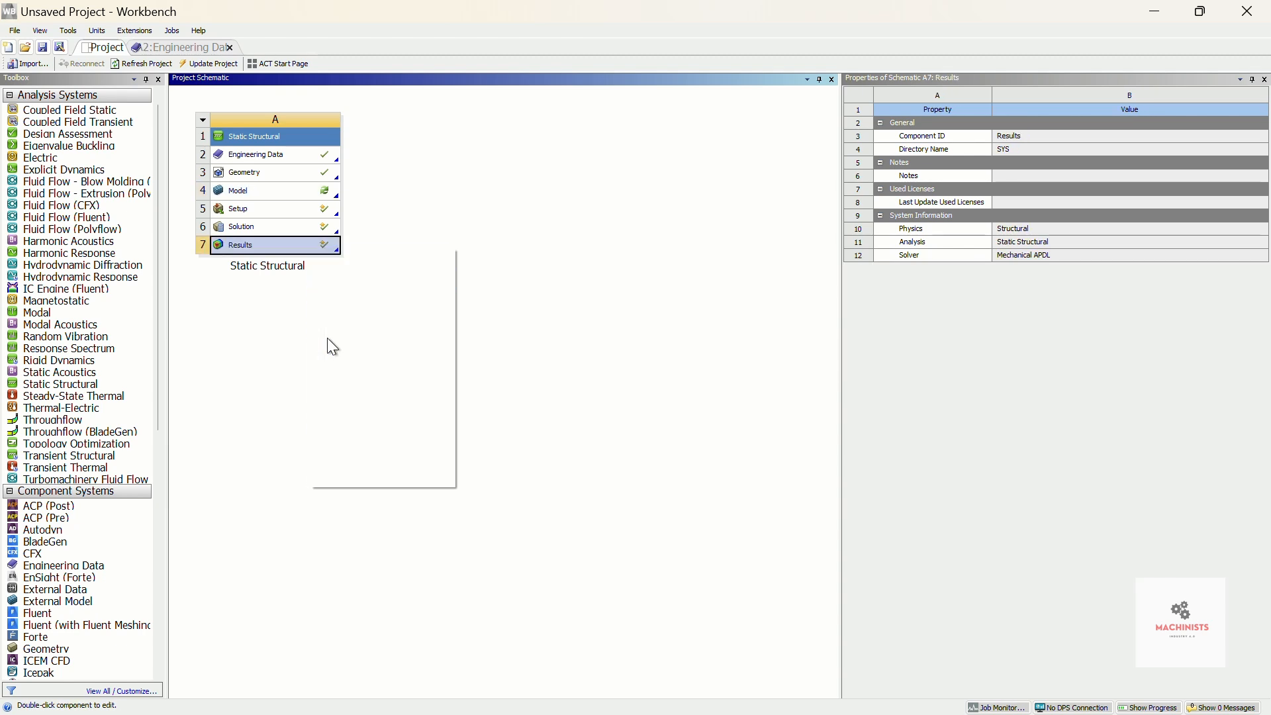
right_click(301, 242)
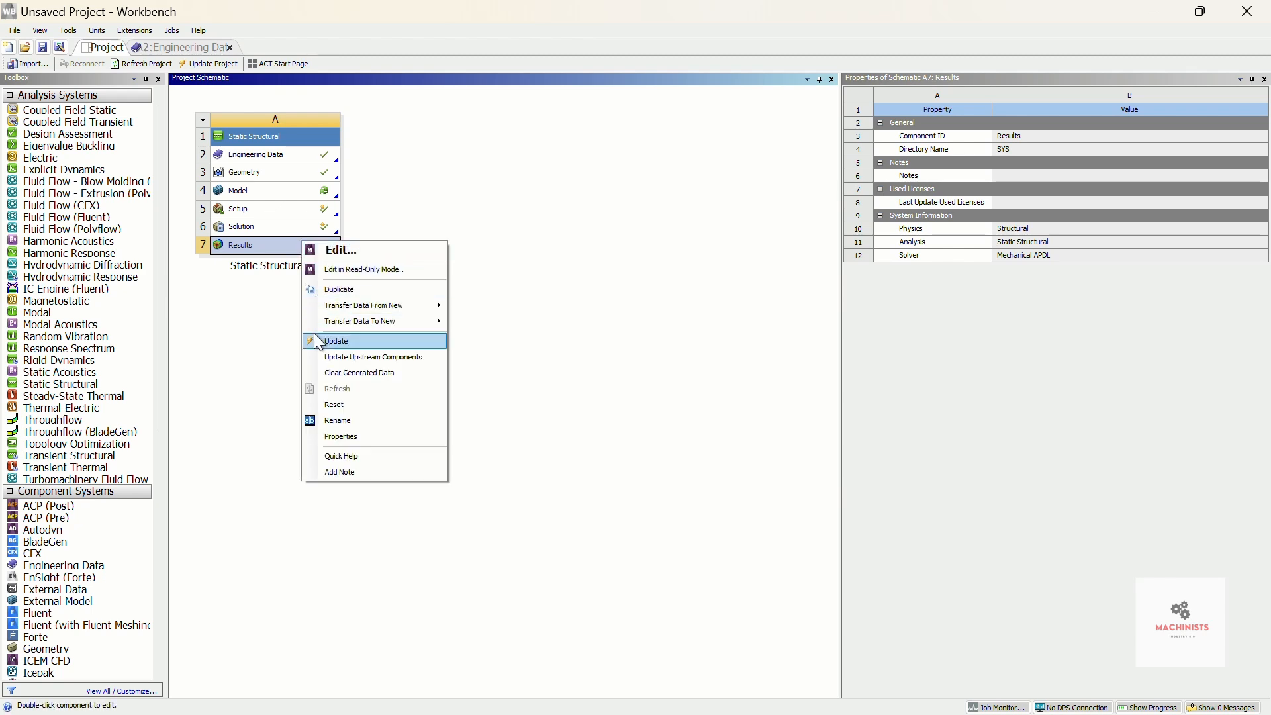
click(320, 341)
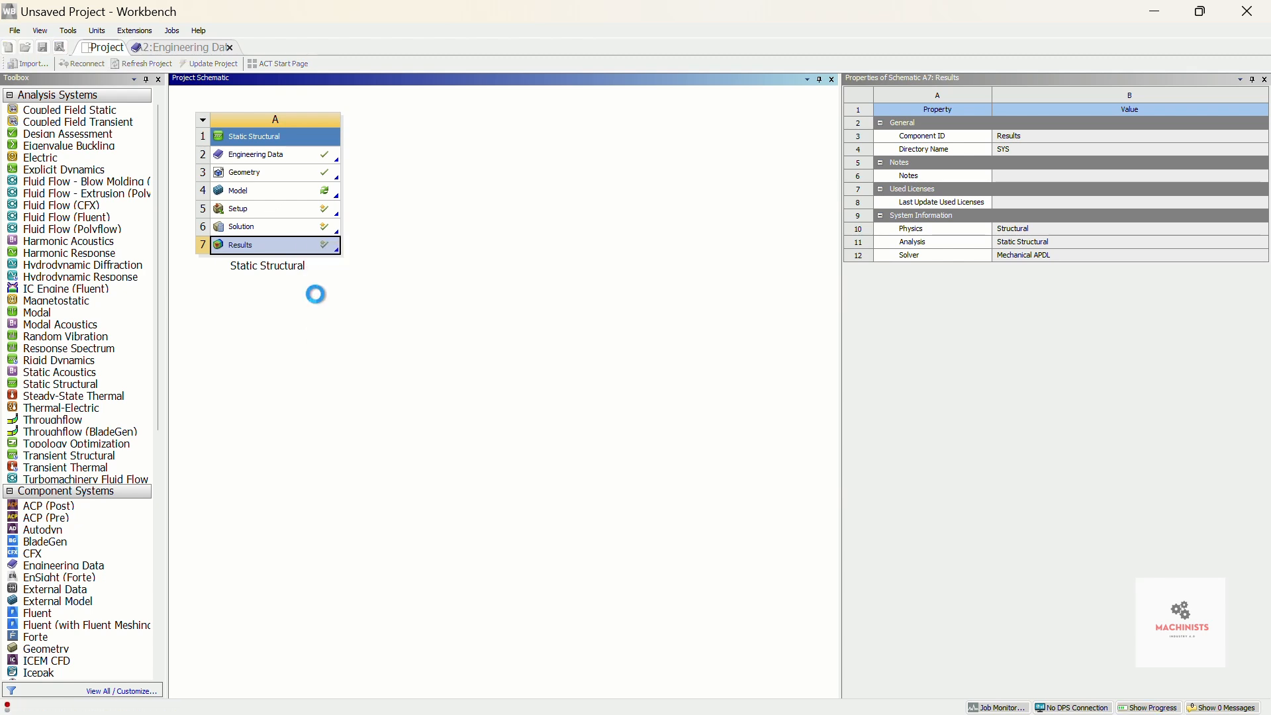